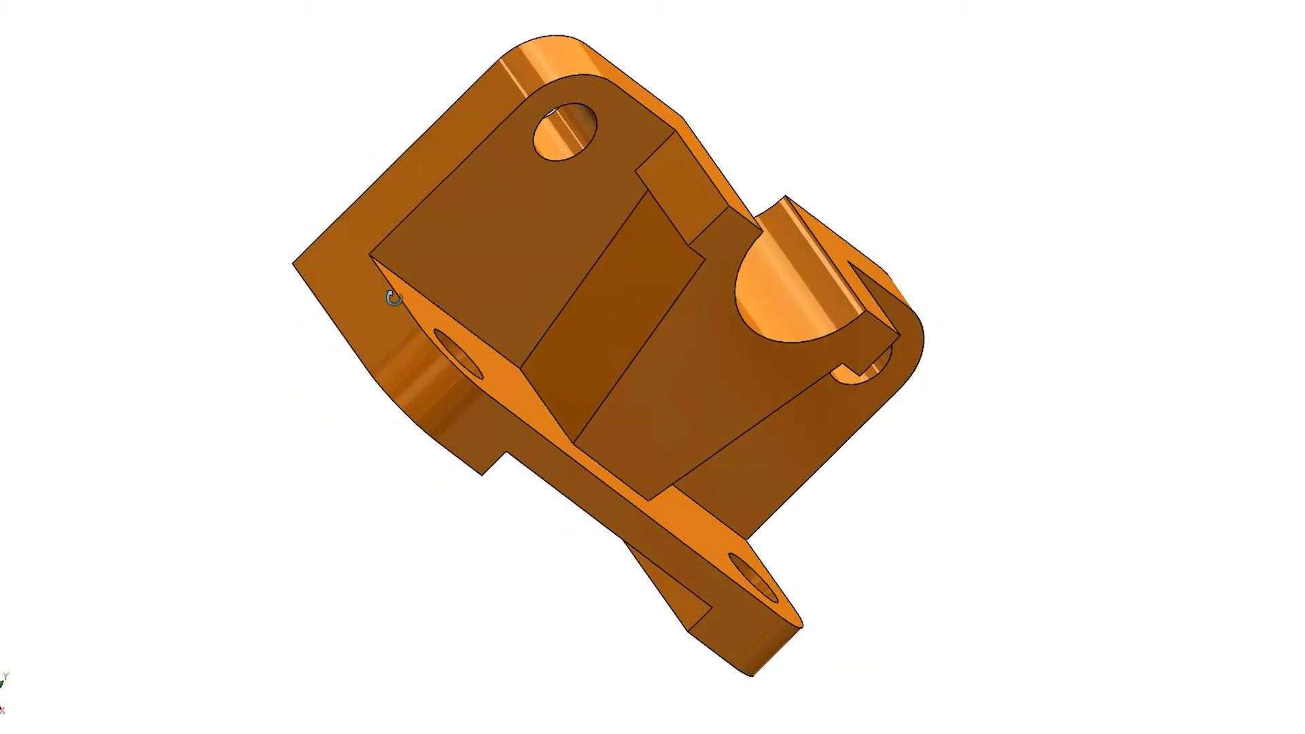
Show the reference part isometrically, then pick the Custom ANSI template for a new document.
key("ctrl+7")
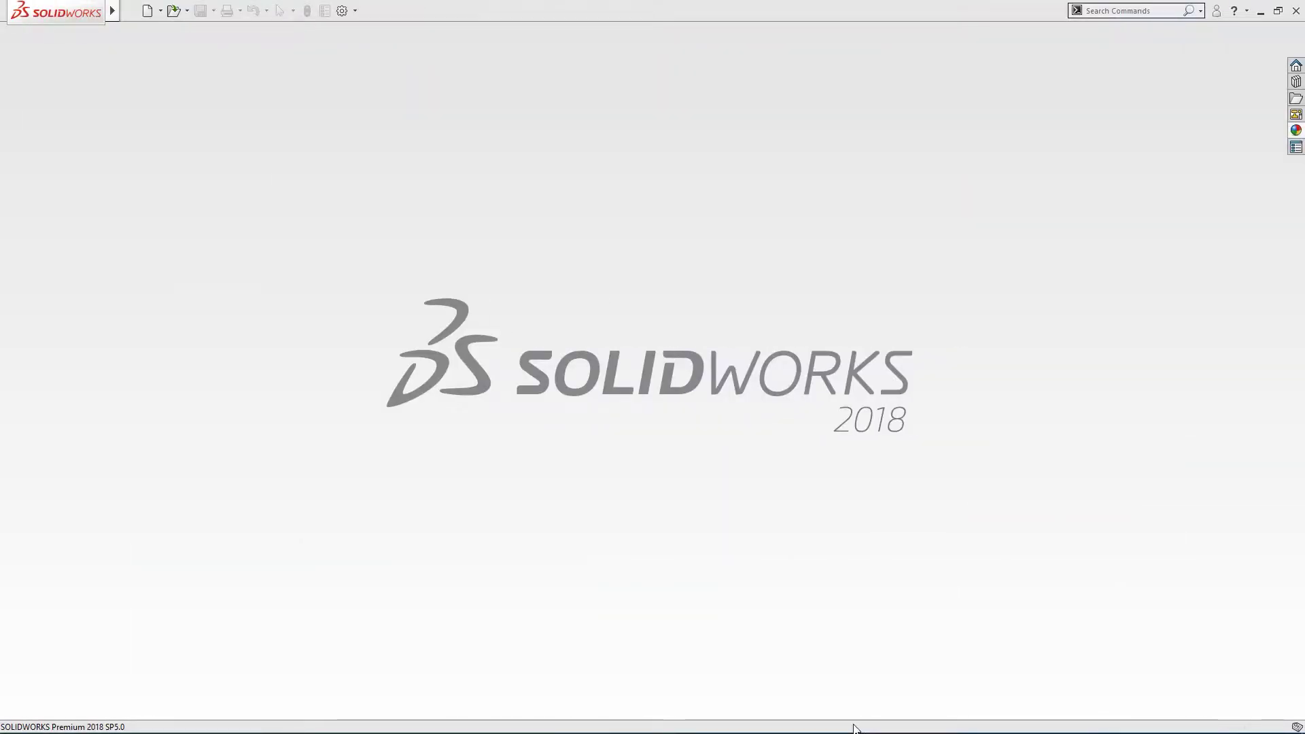
left_click(147, 12)
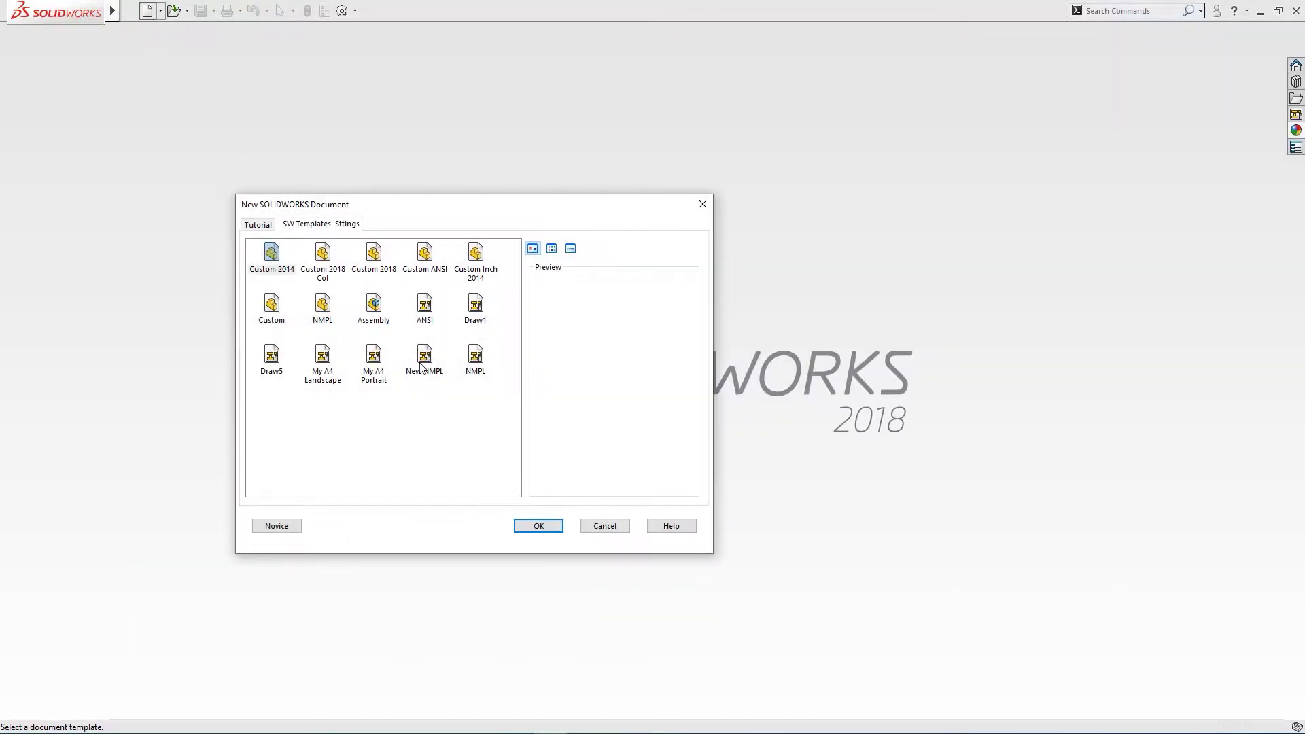
left_click(425, 257)
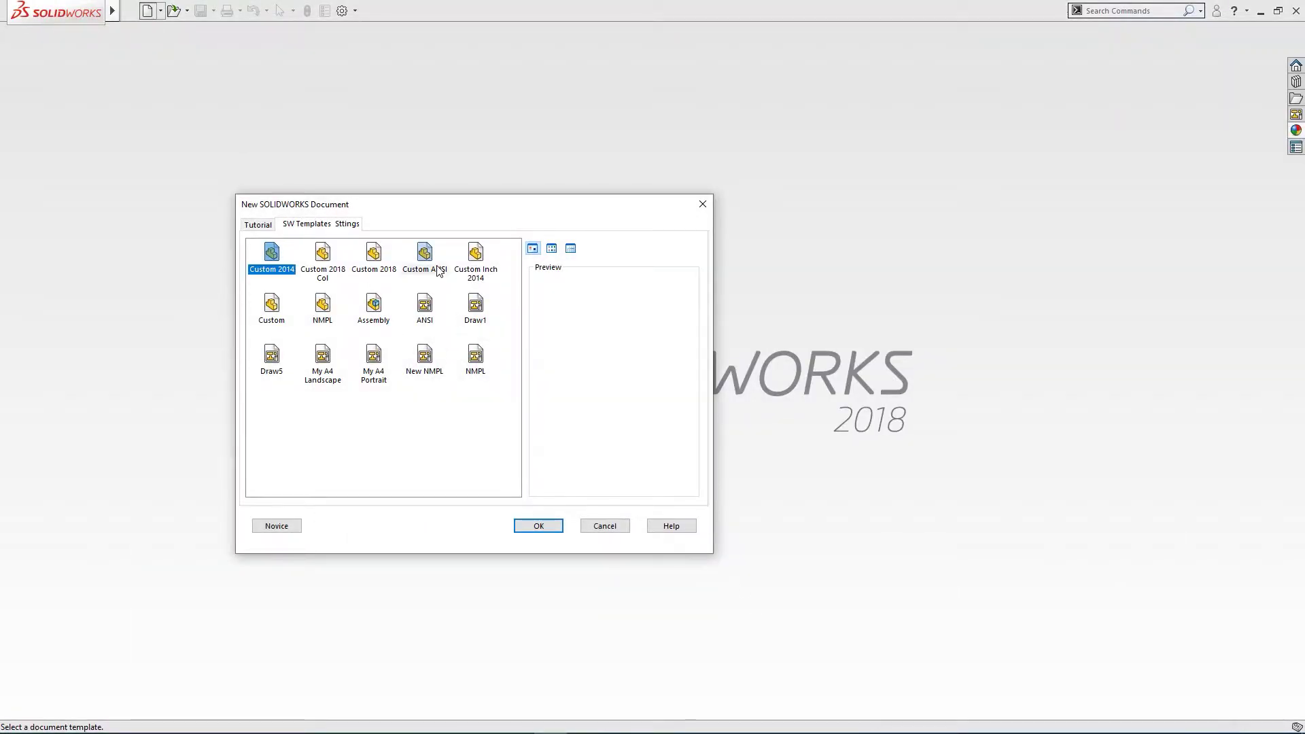
Create the blank part document from the Custom ANSI template.
left_click(549, 528)
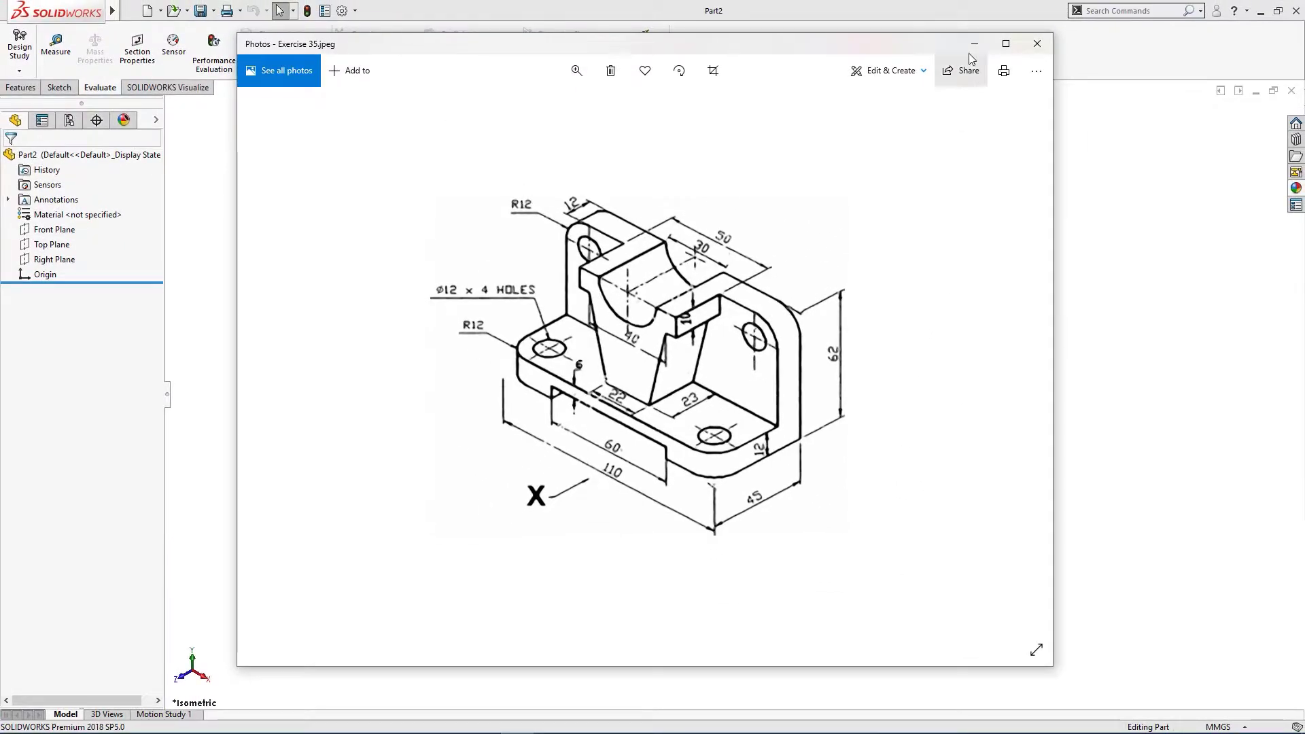
On the Right Plane, draw a vertical line down from the origin and a bottom edge leftward.
left_click(975, 41)
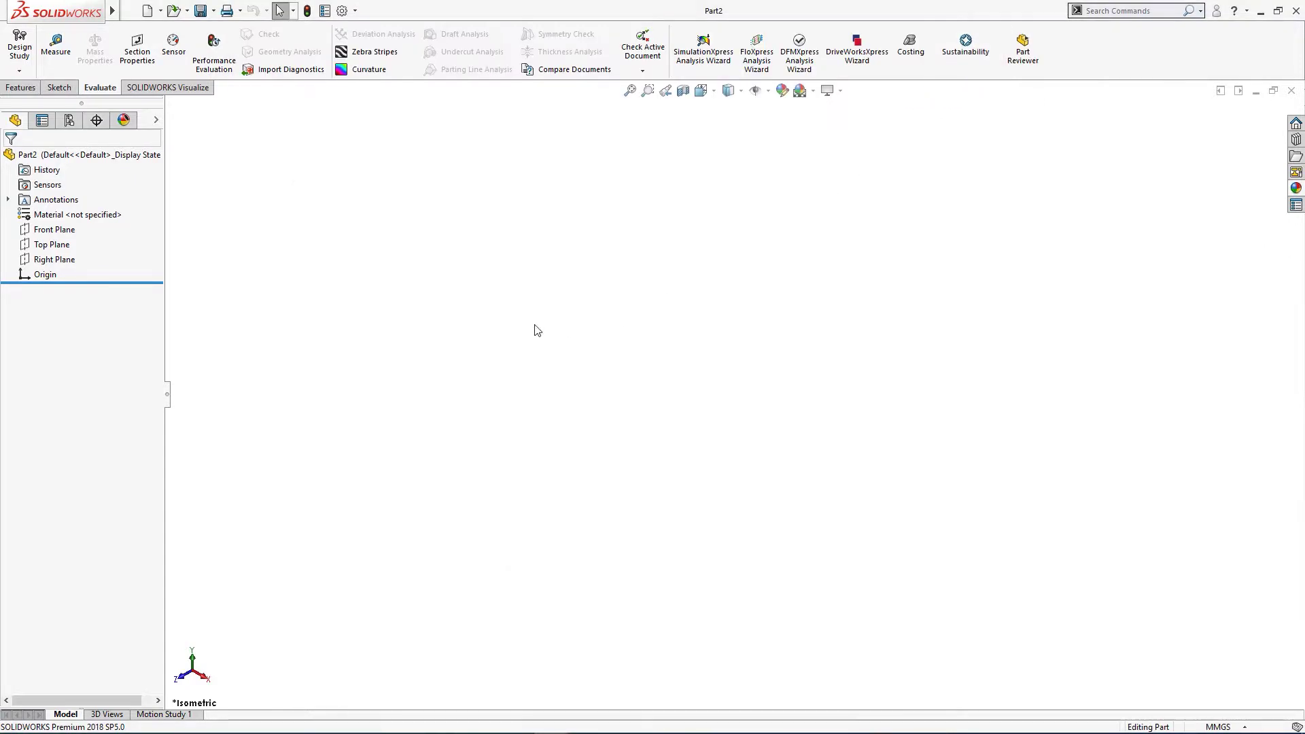
left_click(54, 259)
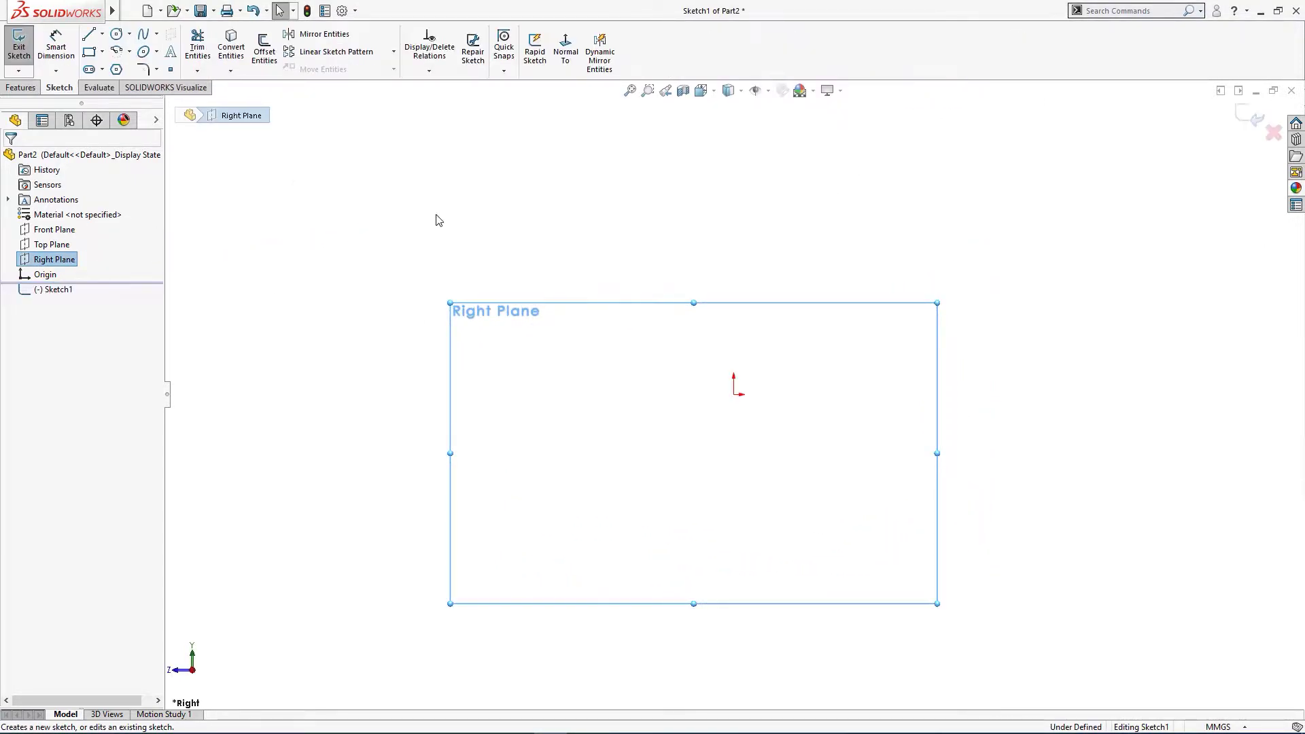
right_click_drag(436, 220, 407, 245)
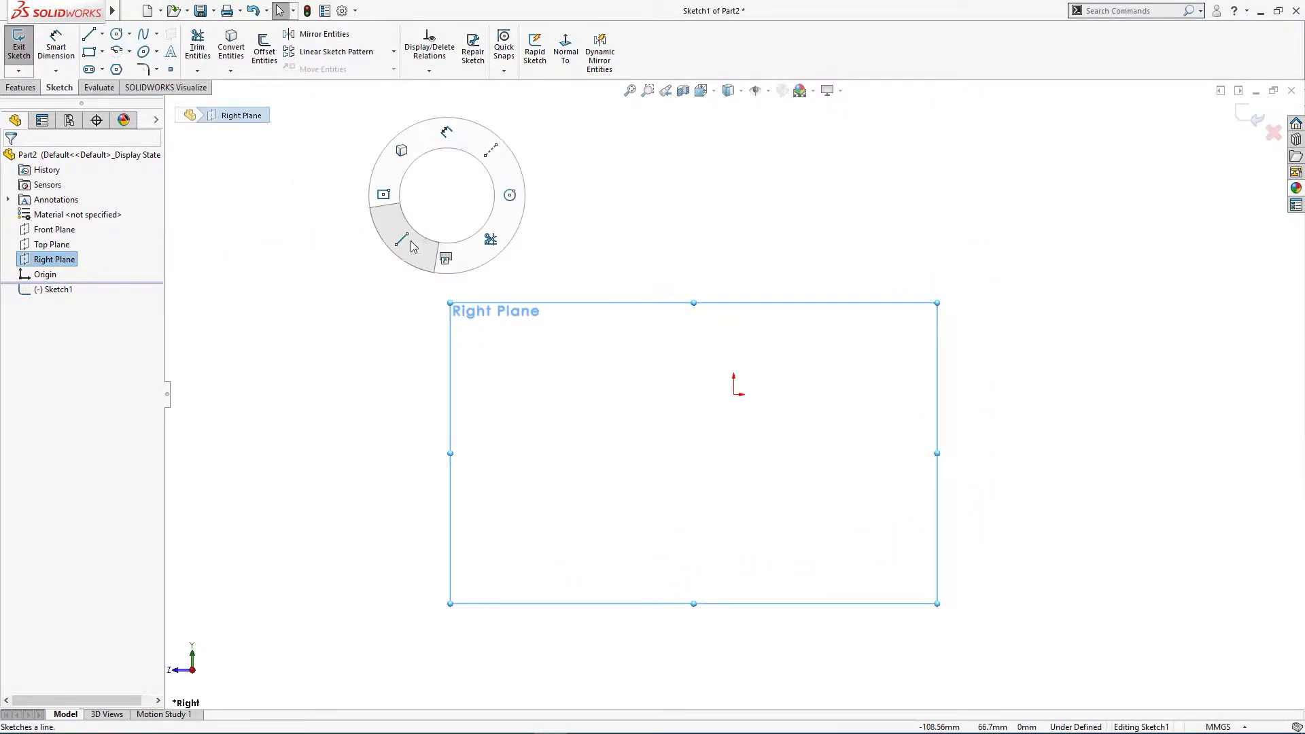
left_click(734, 394)
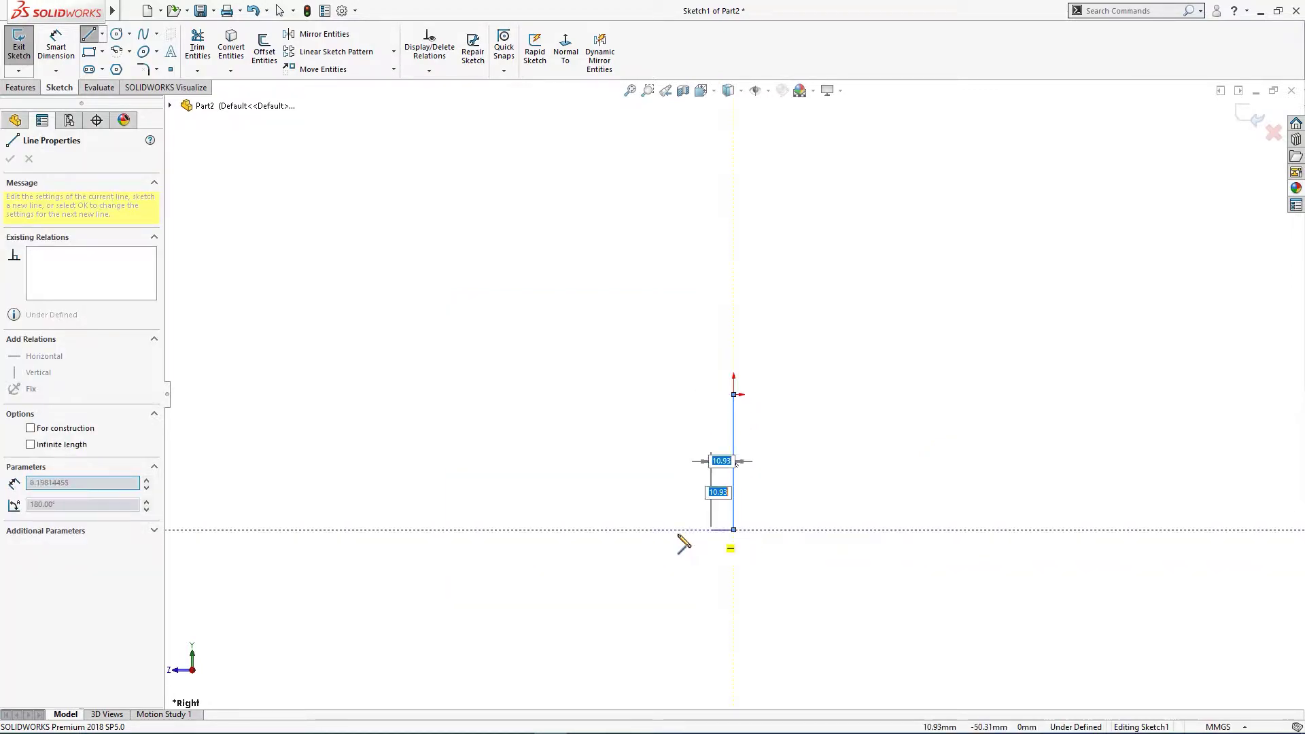
left_click(732, 529)
left_click(629, 529)
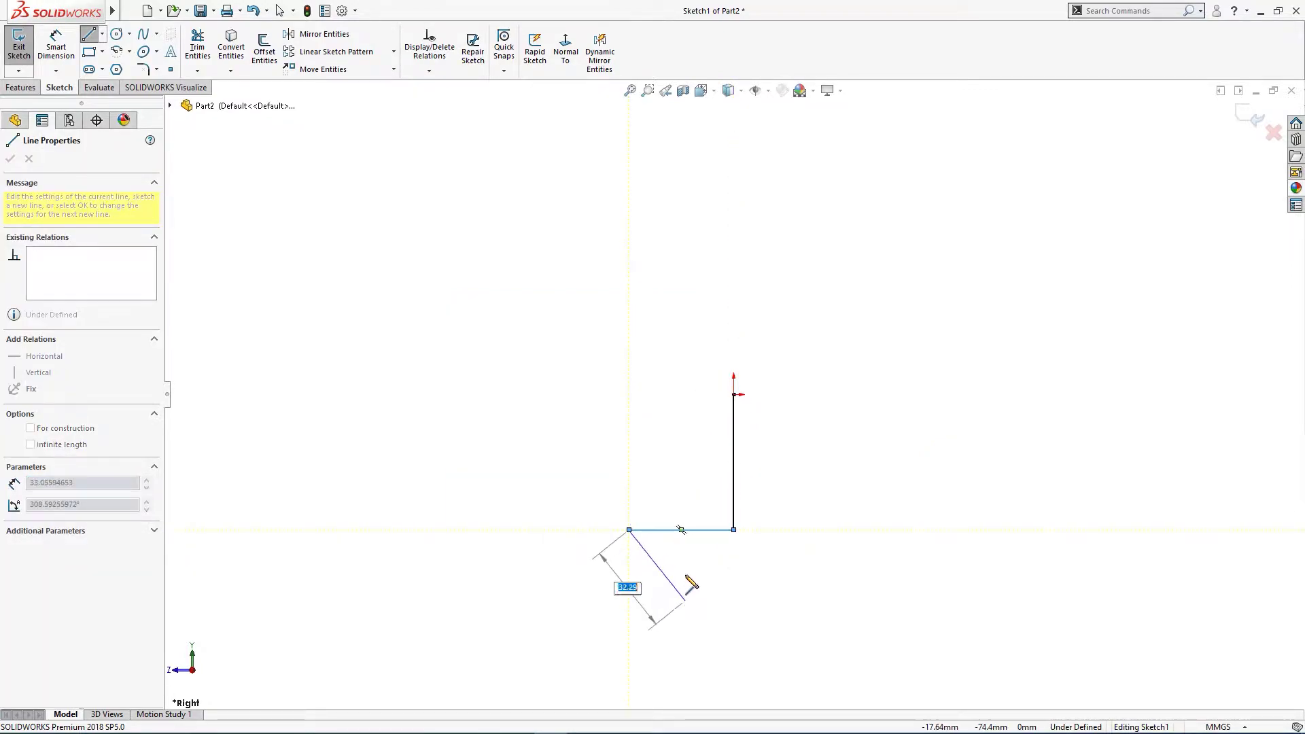
key("Escape")
Dimension the bottom line 45 mm wide and the vertical line 62 mm tall.
right_click_drag(690, 544, 690, 510)
left_click(688, 529)
left_click(683, 567)
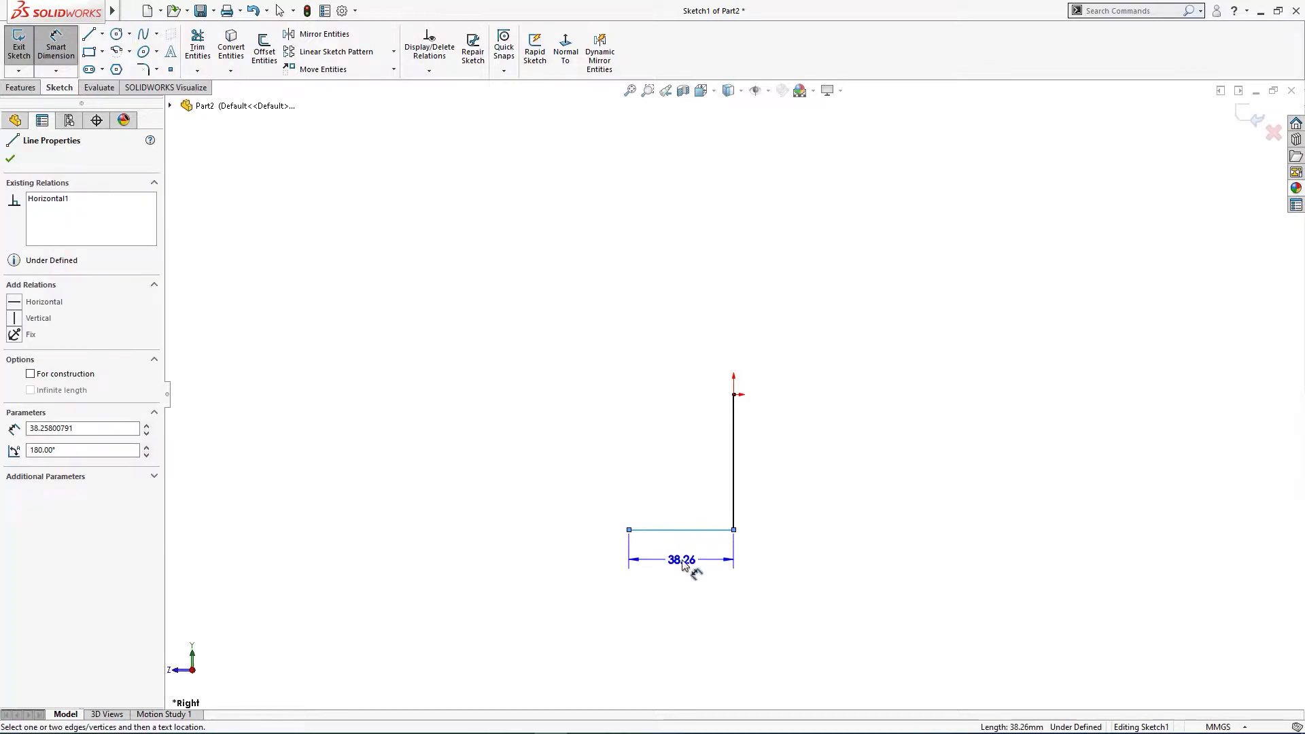
type("45")
key("Return")
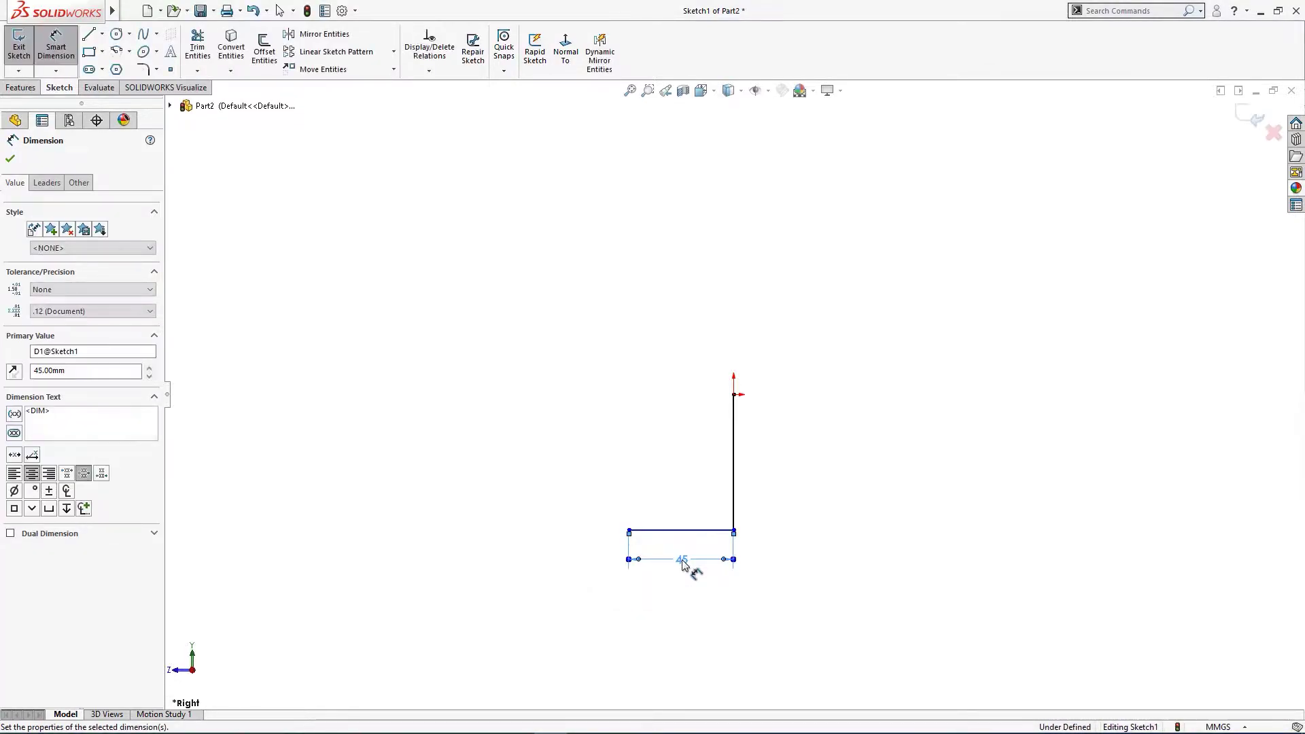
left_click(737, 482)
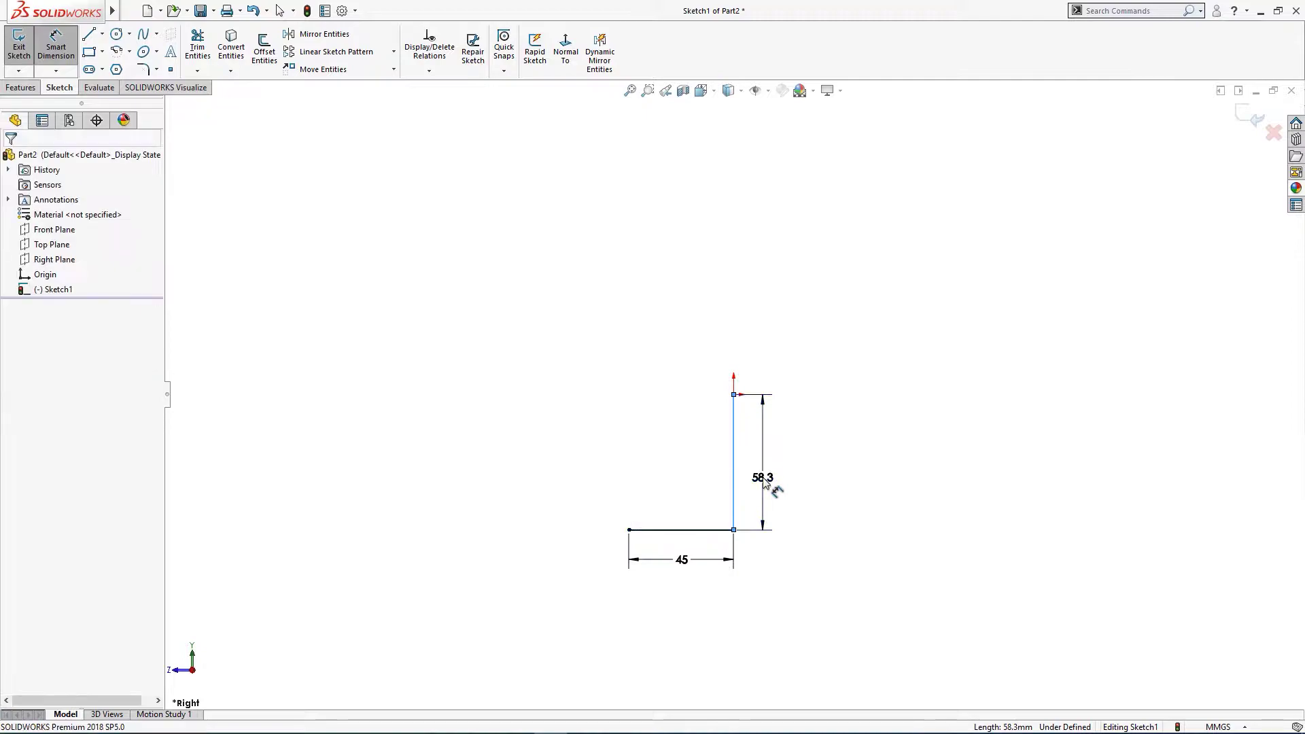
left_click(767, 485)
type("62")
key("Return")
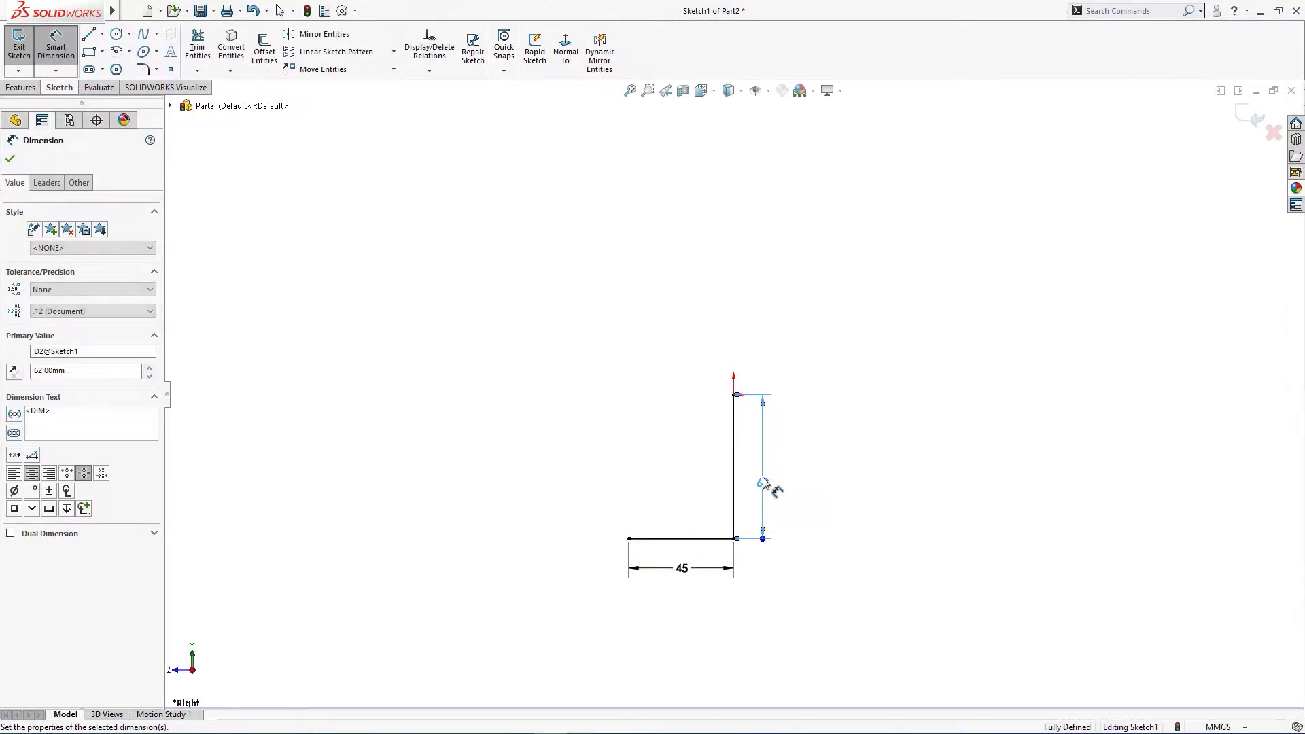
key("Escape")
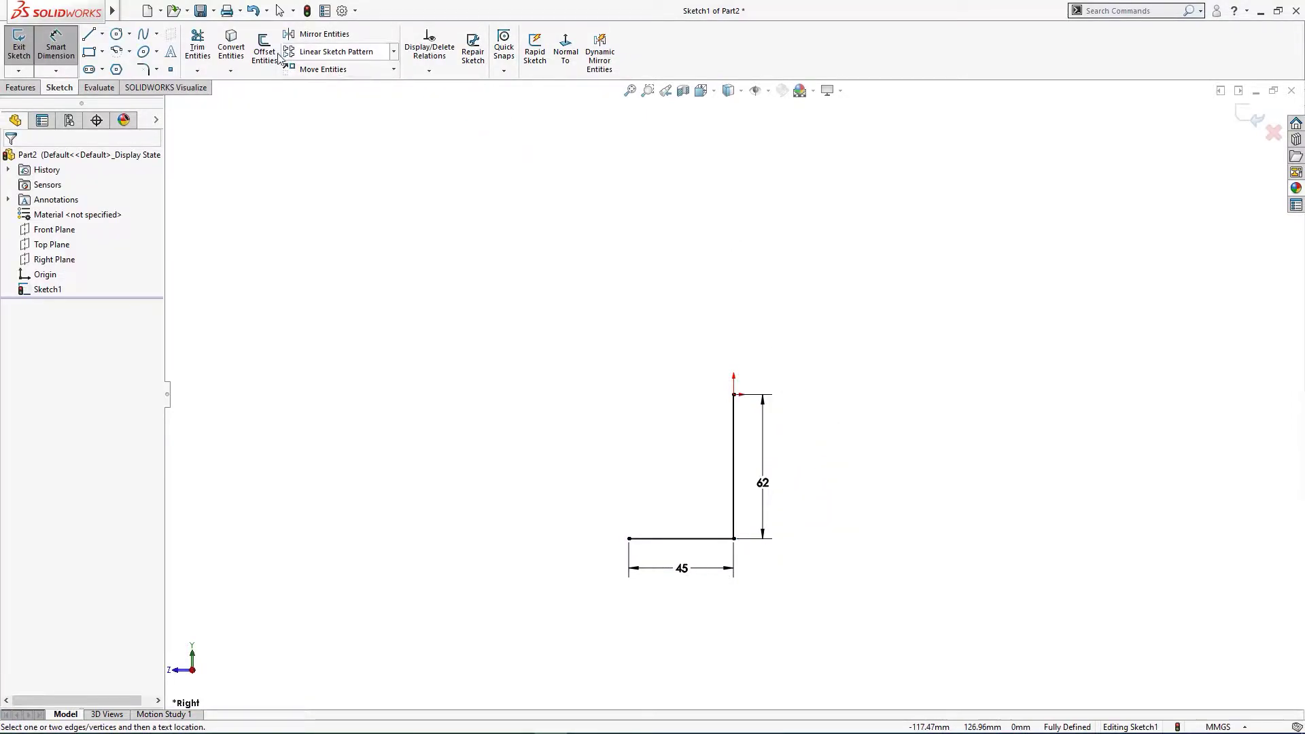
Offset the L chain by 12 mm and close the profile's left end.
left_click(265, 53)
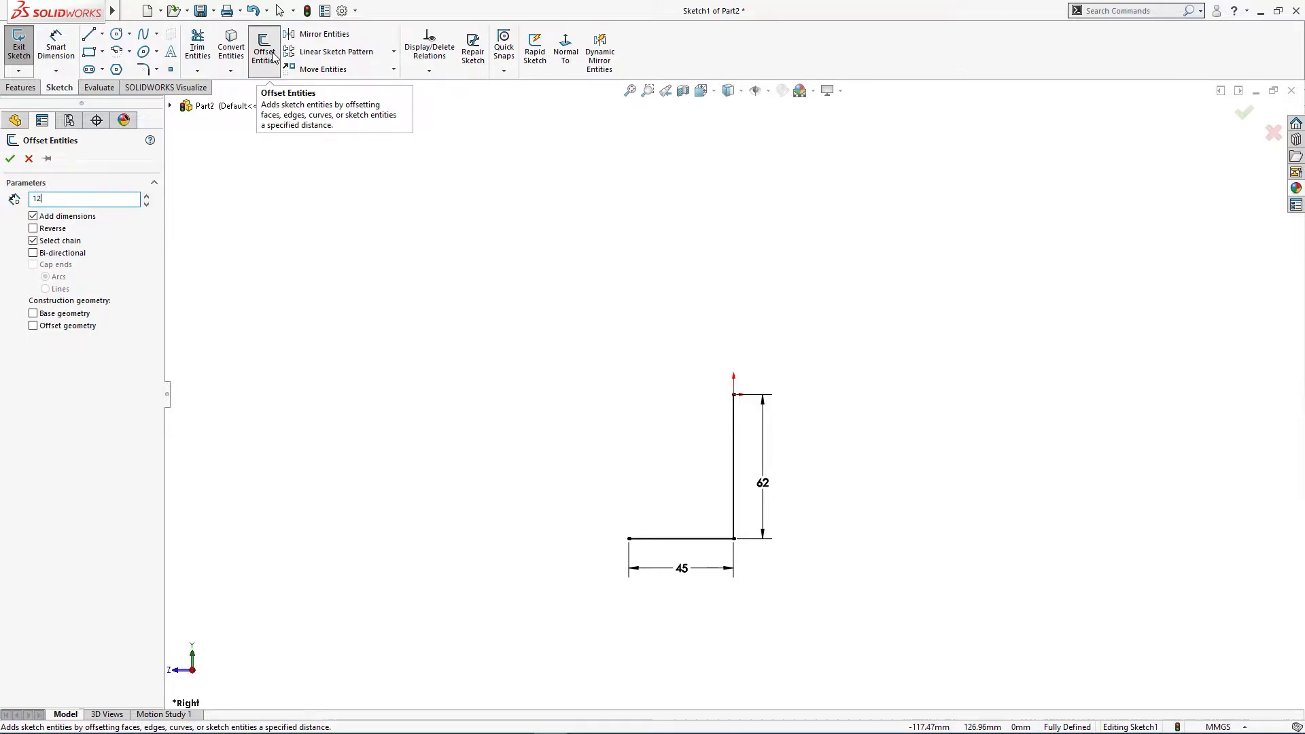
left_click(660, 538)
left_click(11, 158)
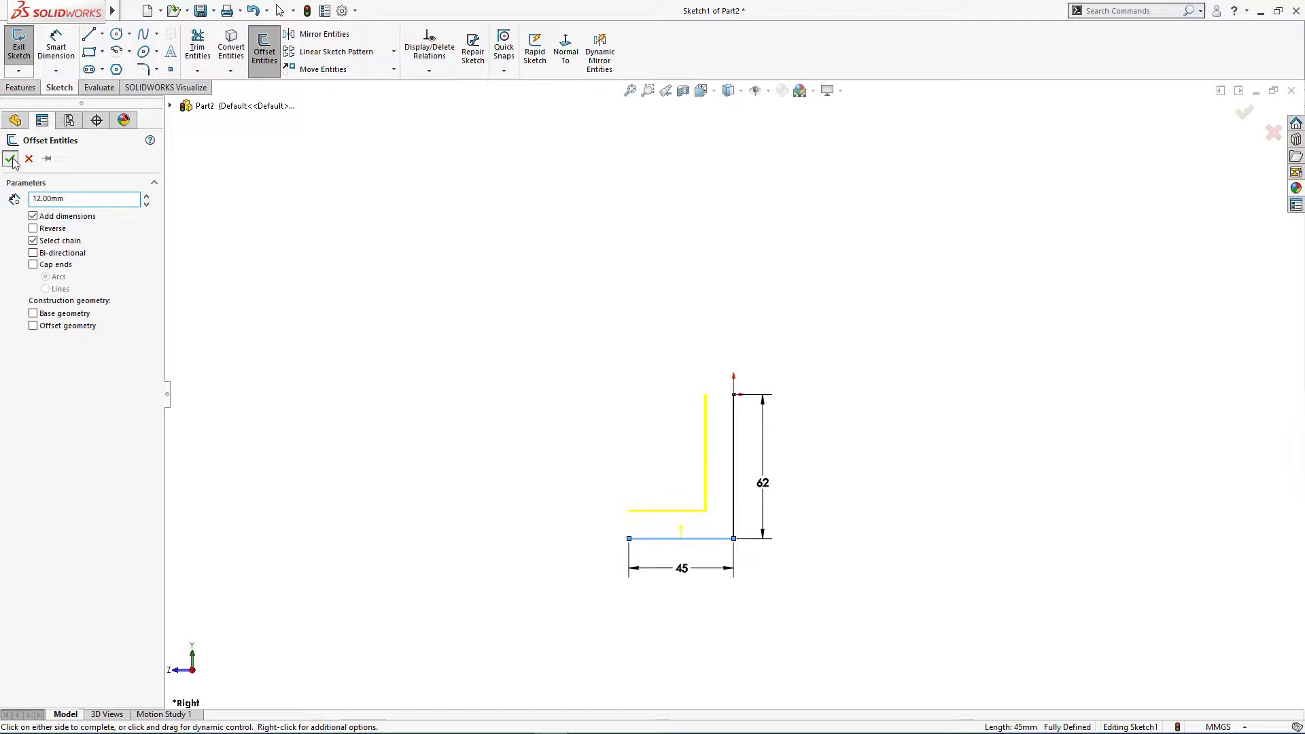
key("l")
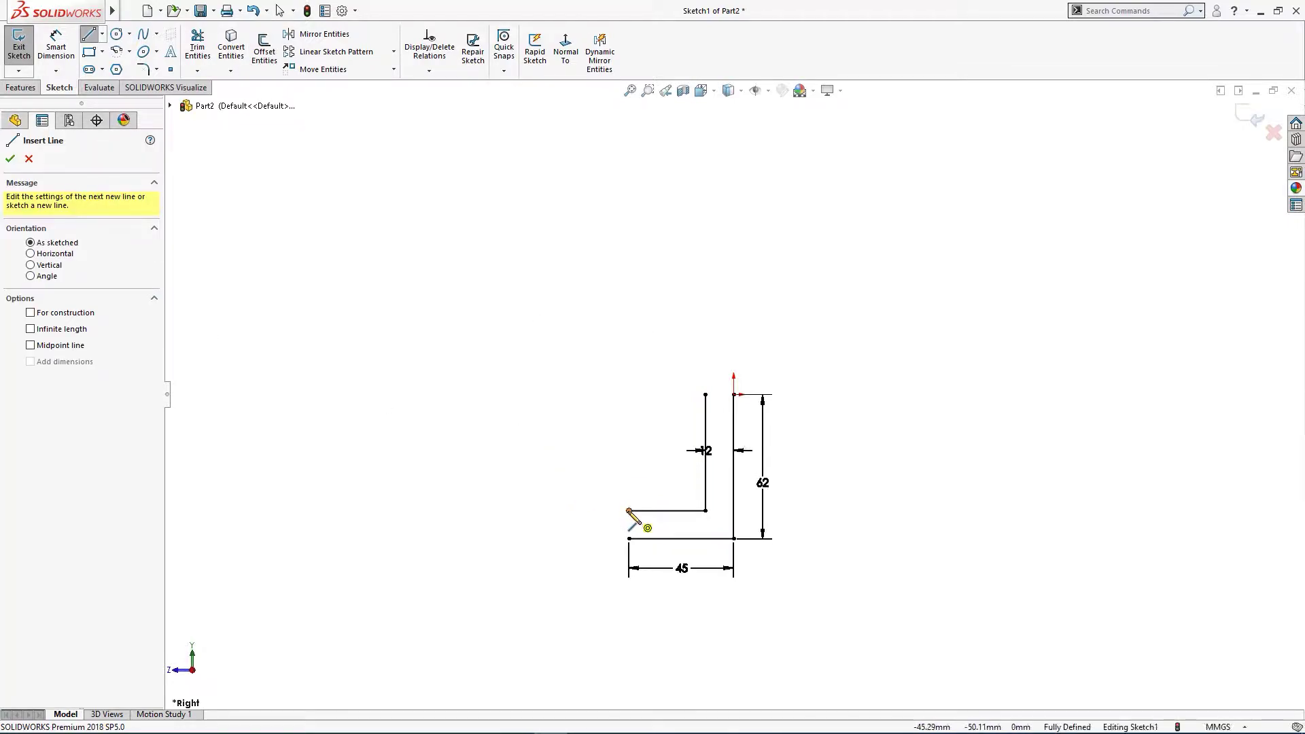
left_click(629, 510)
left_click(628, 538)
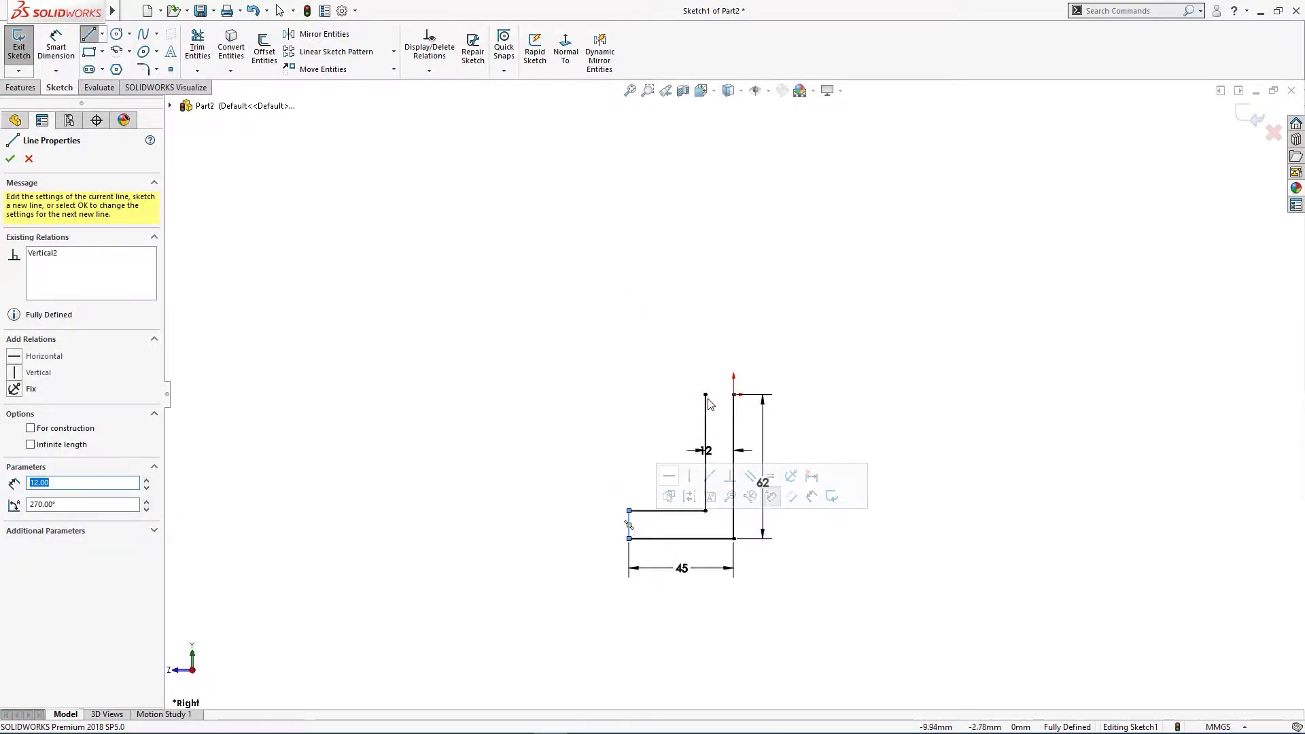
key("Escape")
Close the top of the L profile and dimension the top edge 12 mm.
key("l")
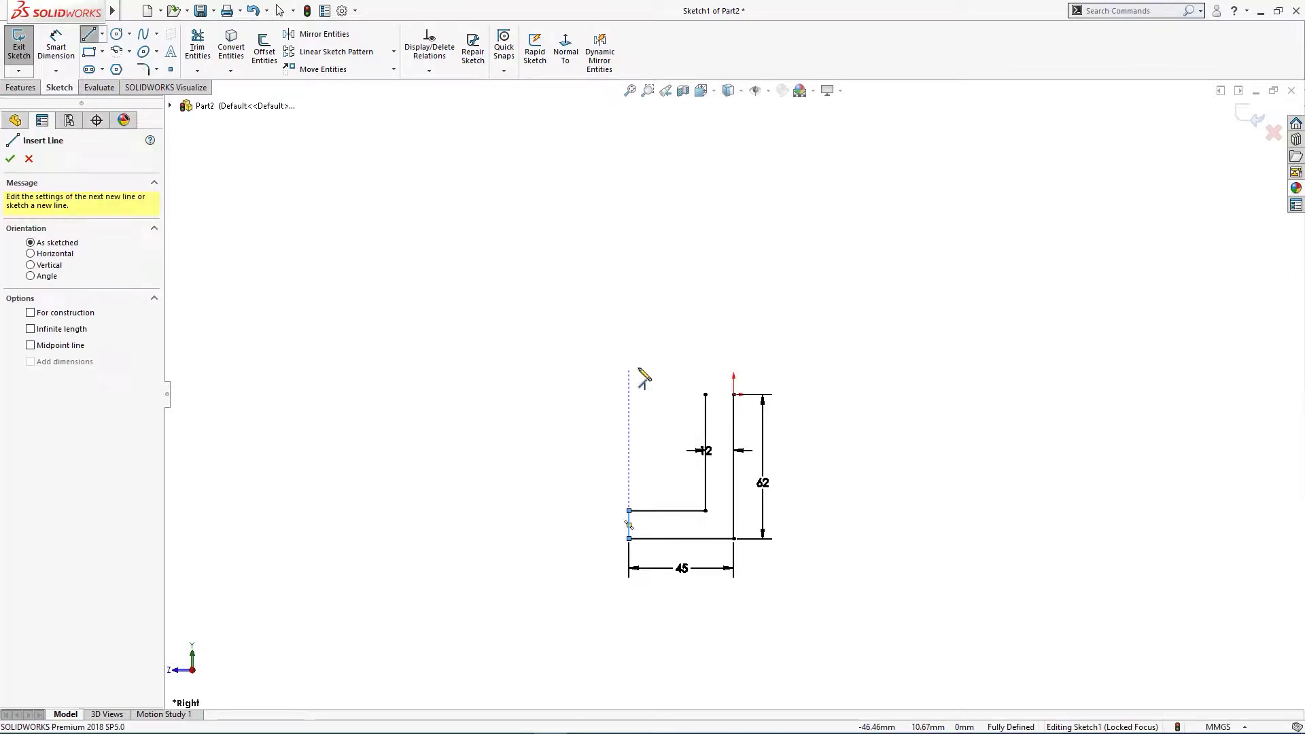
left_click(705, 395)
left_click(733, 394)
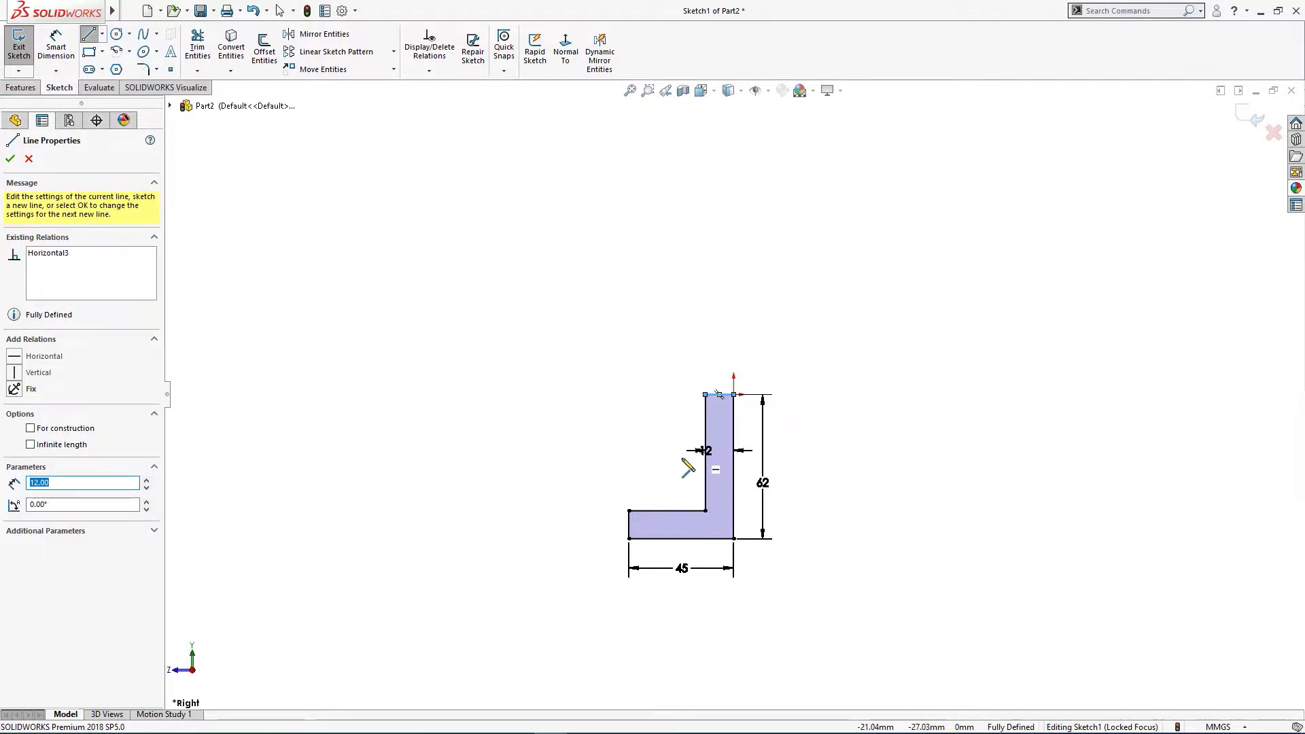
key("Escape")
left_click(727, 352)
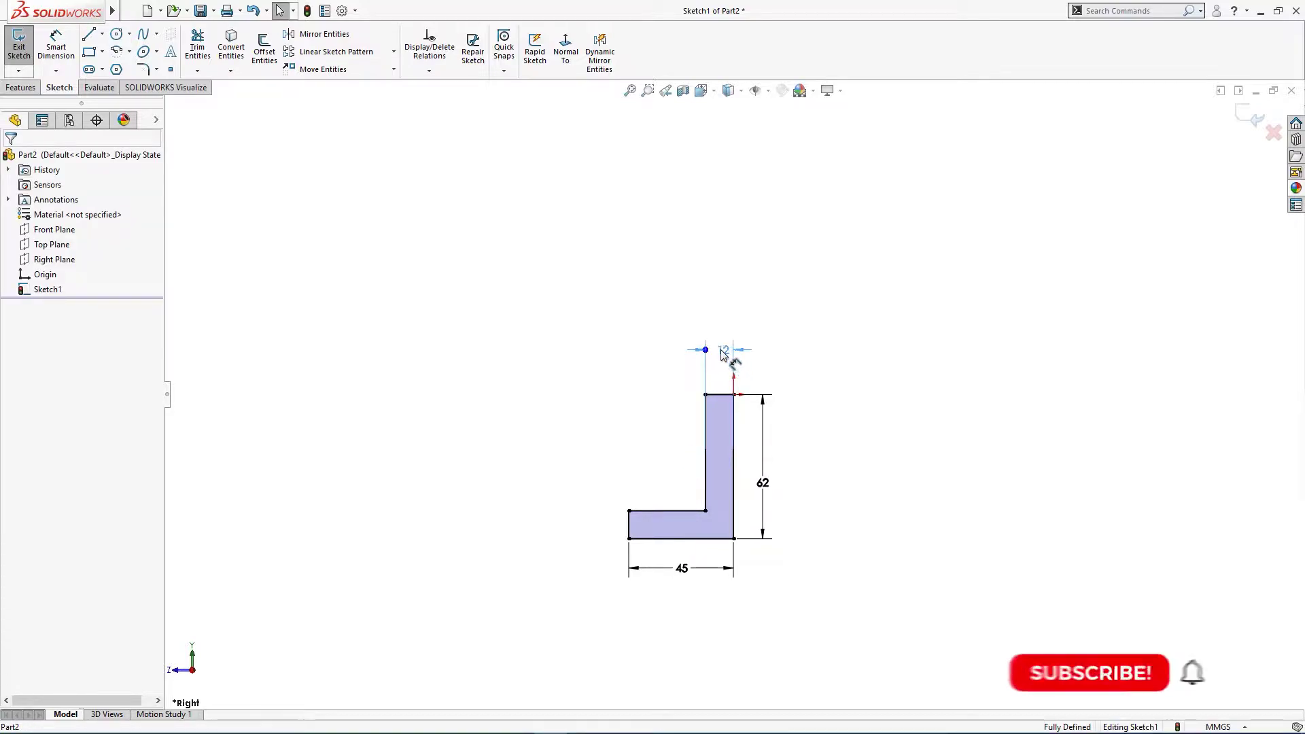
key("Return")
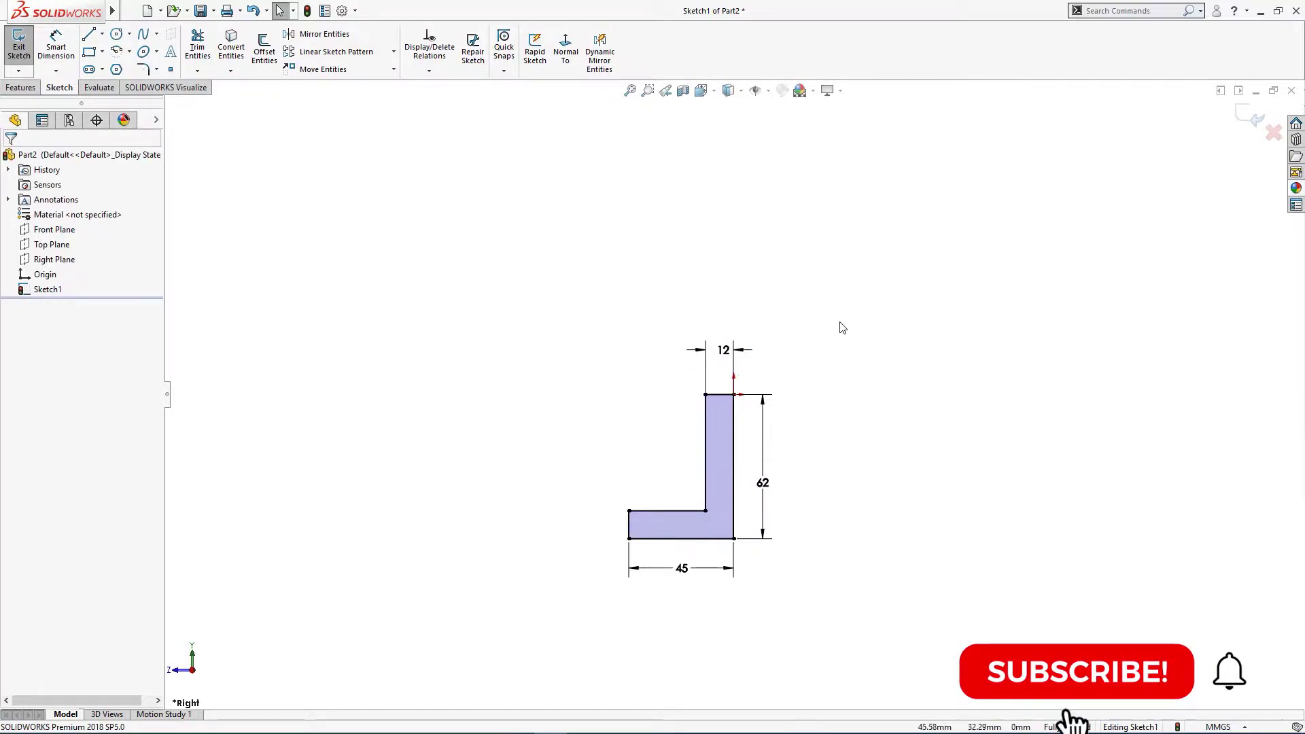
key("s")
Extrude the L profile 110 mm mid-plane and view the block isometrically.
left_click(874, 452)
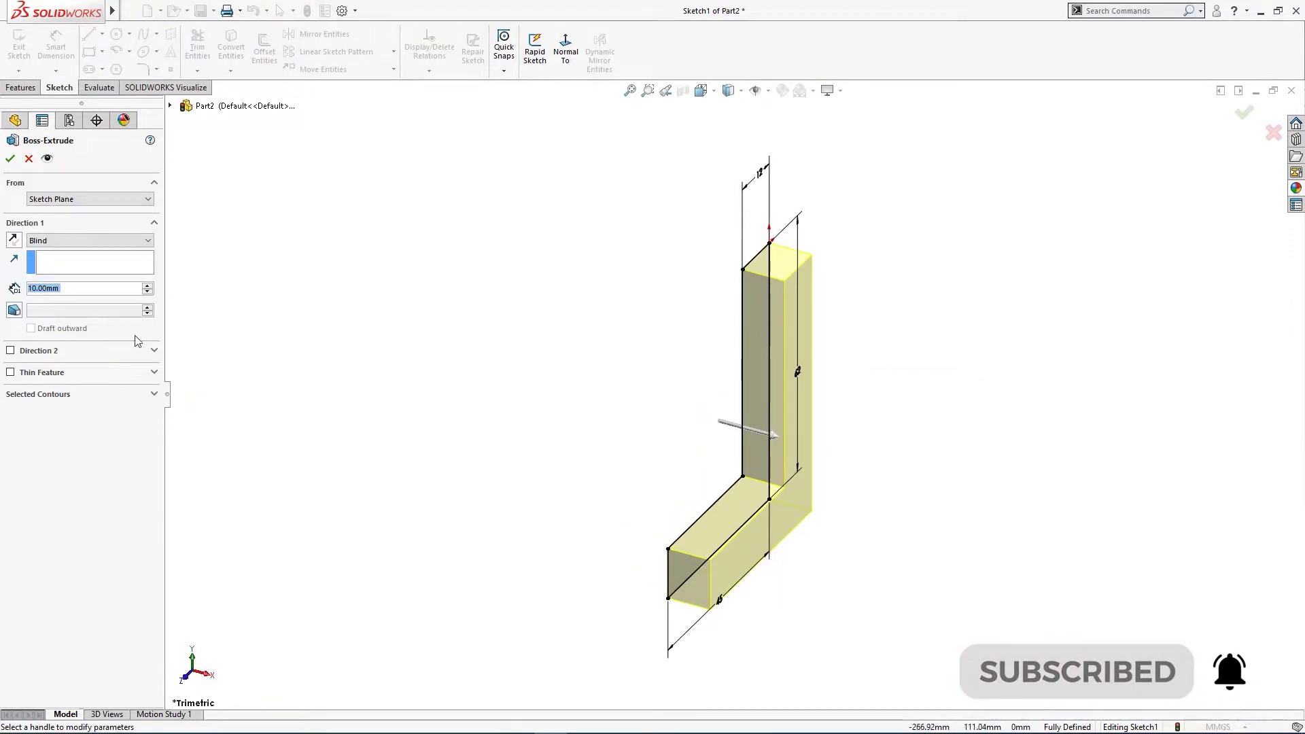
type("110")
key("Return")
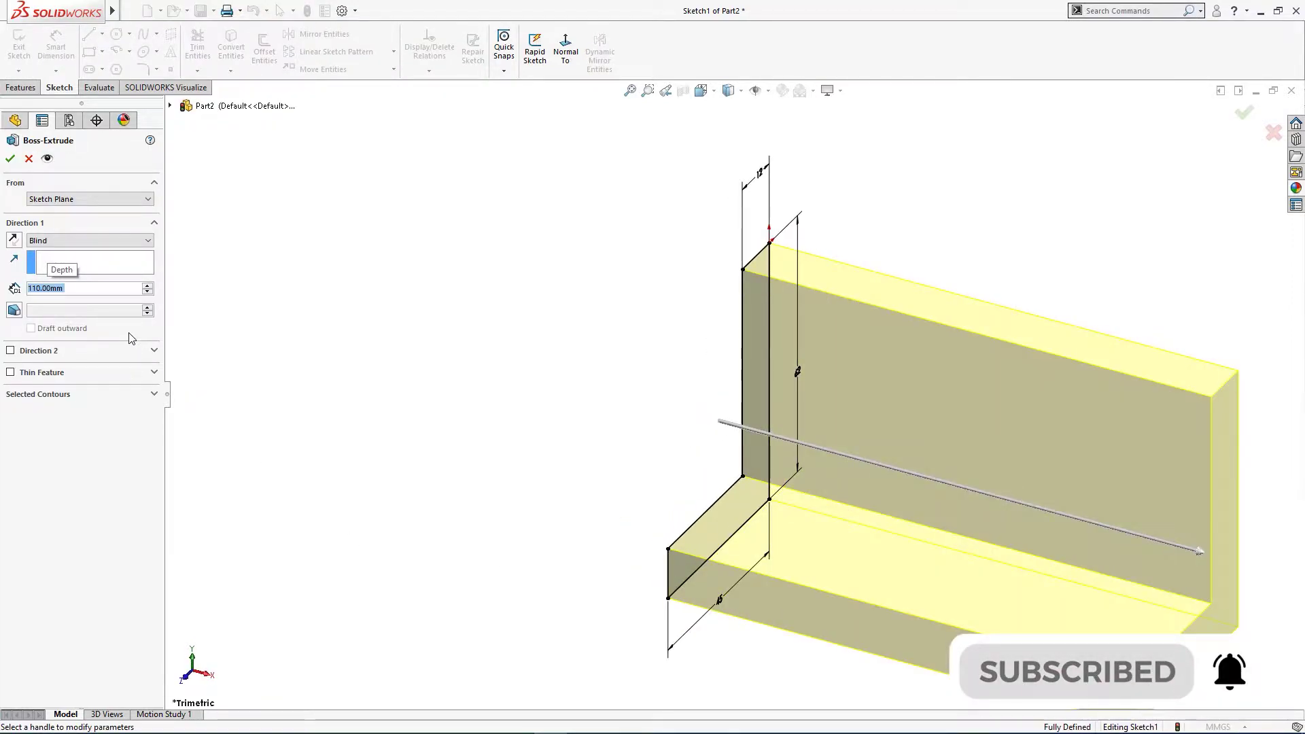
left_click(71, 241)
left_click(51, 297)
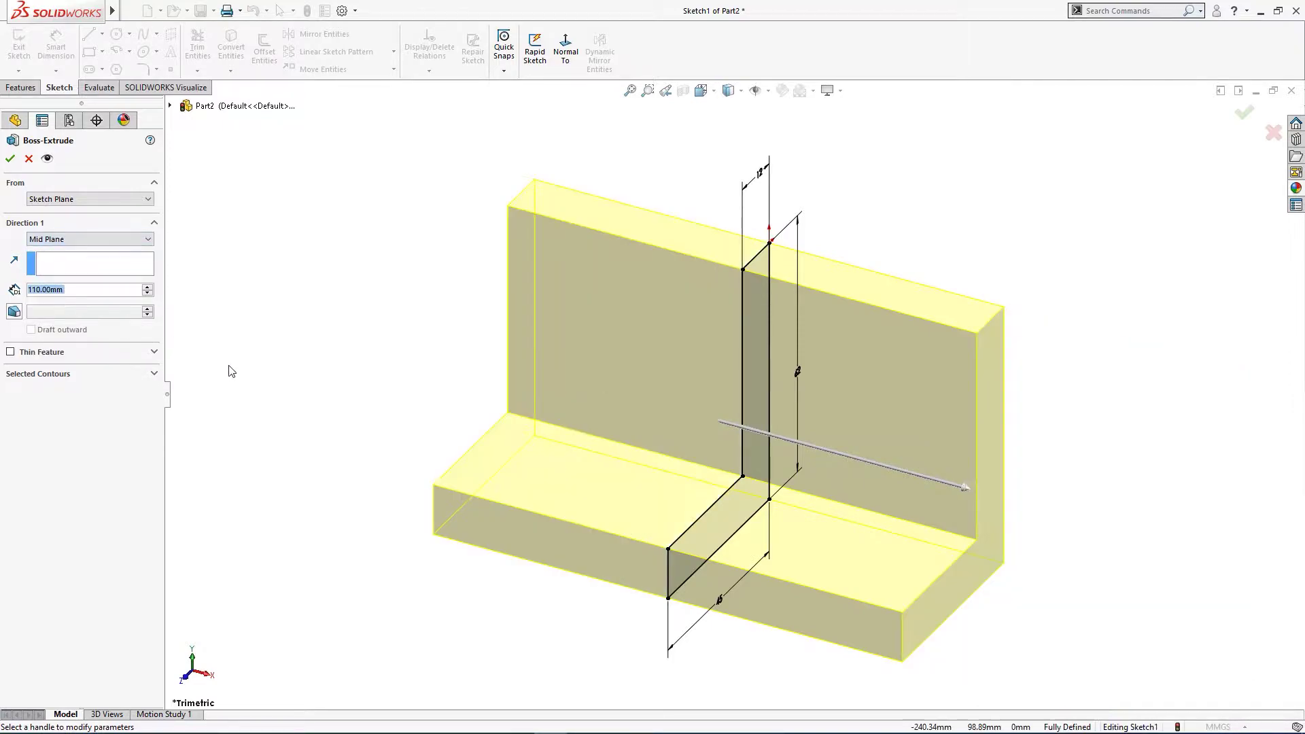
key("Return")
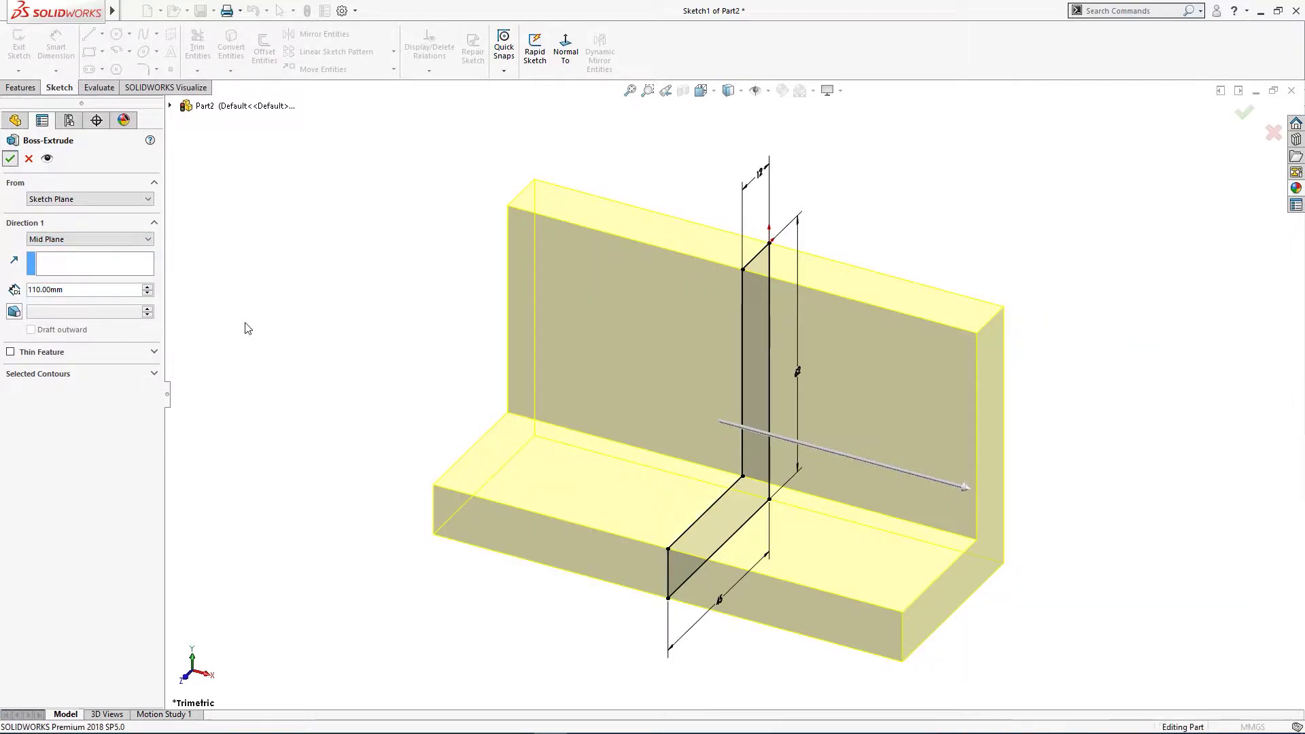
mouse_move(349, 399)
middle_mouse_down()
mouse_move(370, 411)
mouse_move(416, 392)
middle_mouse_up()
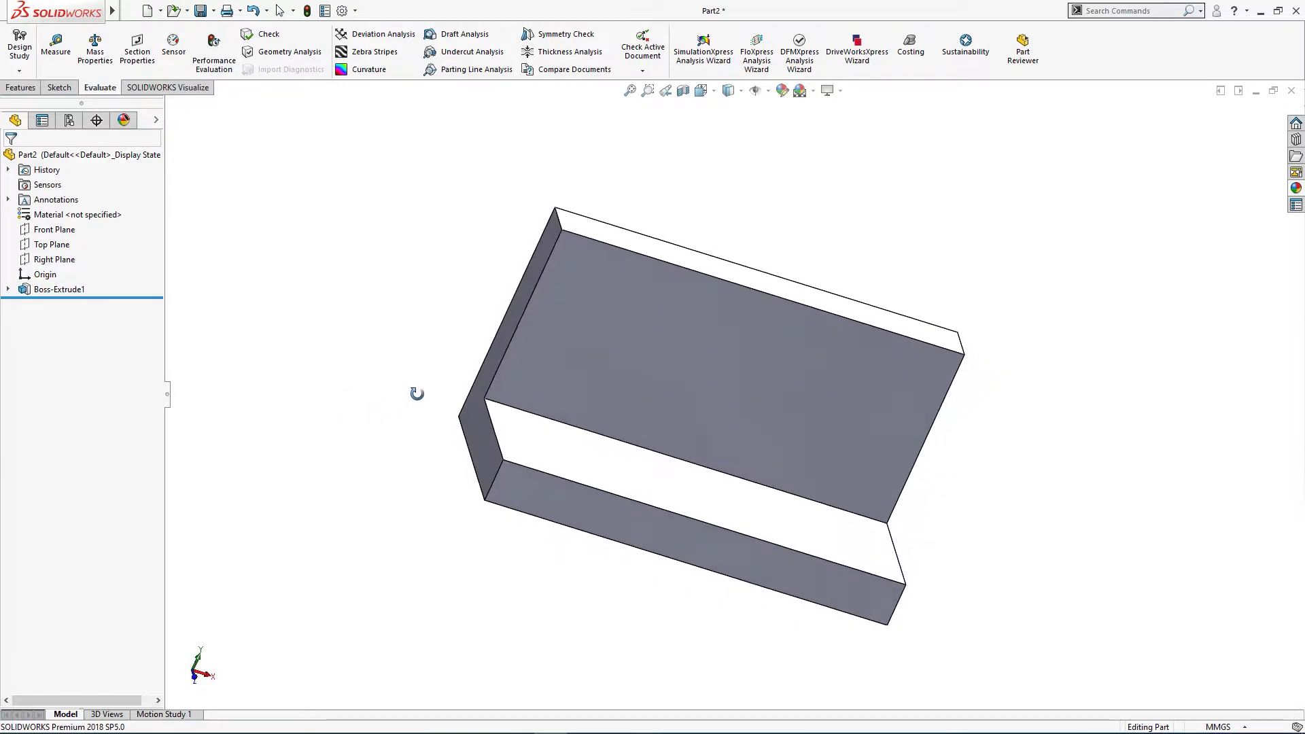
key("ctrl+7")
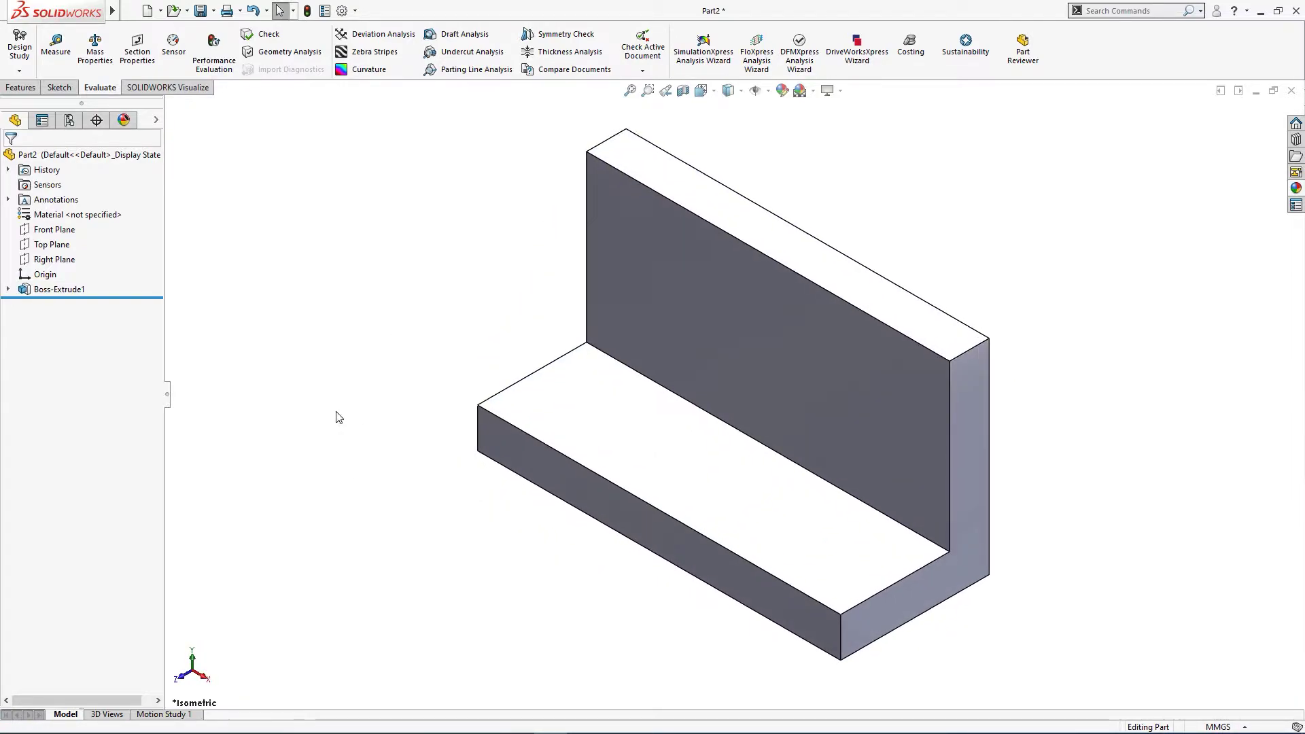
key("s")
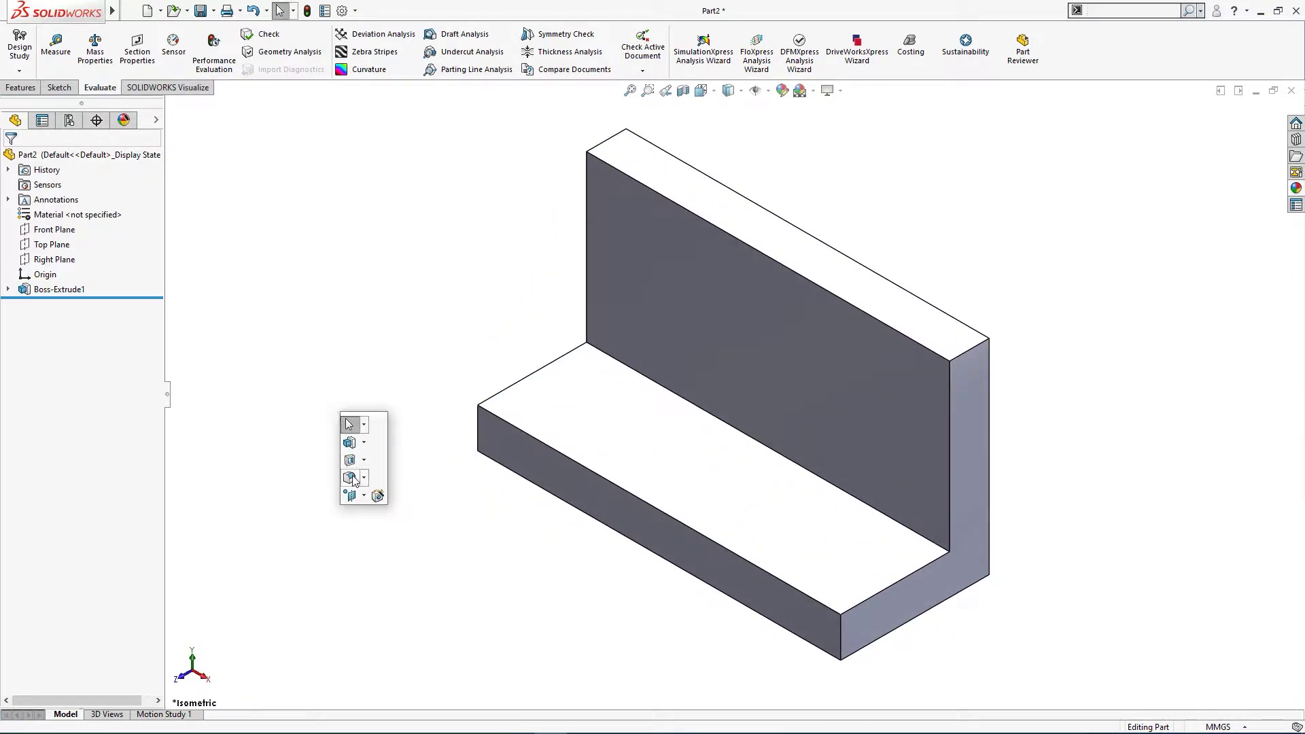
Fillet the wall's two top corner edges and the base's two corner edges at 12 mm.
left_click(352, 477)
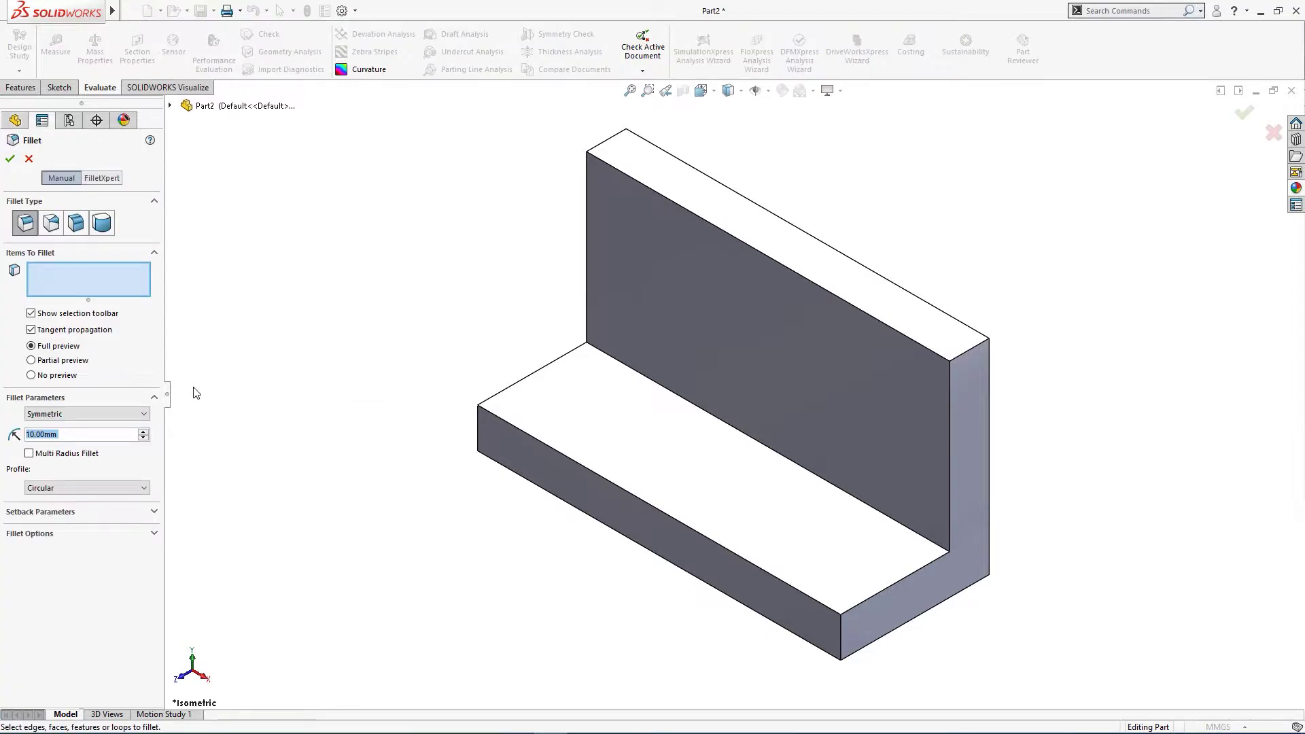
type("12")
key("Return")
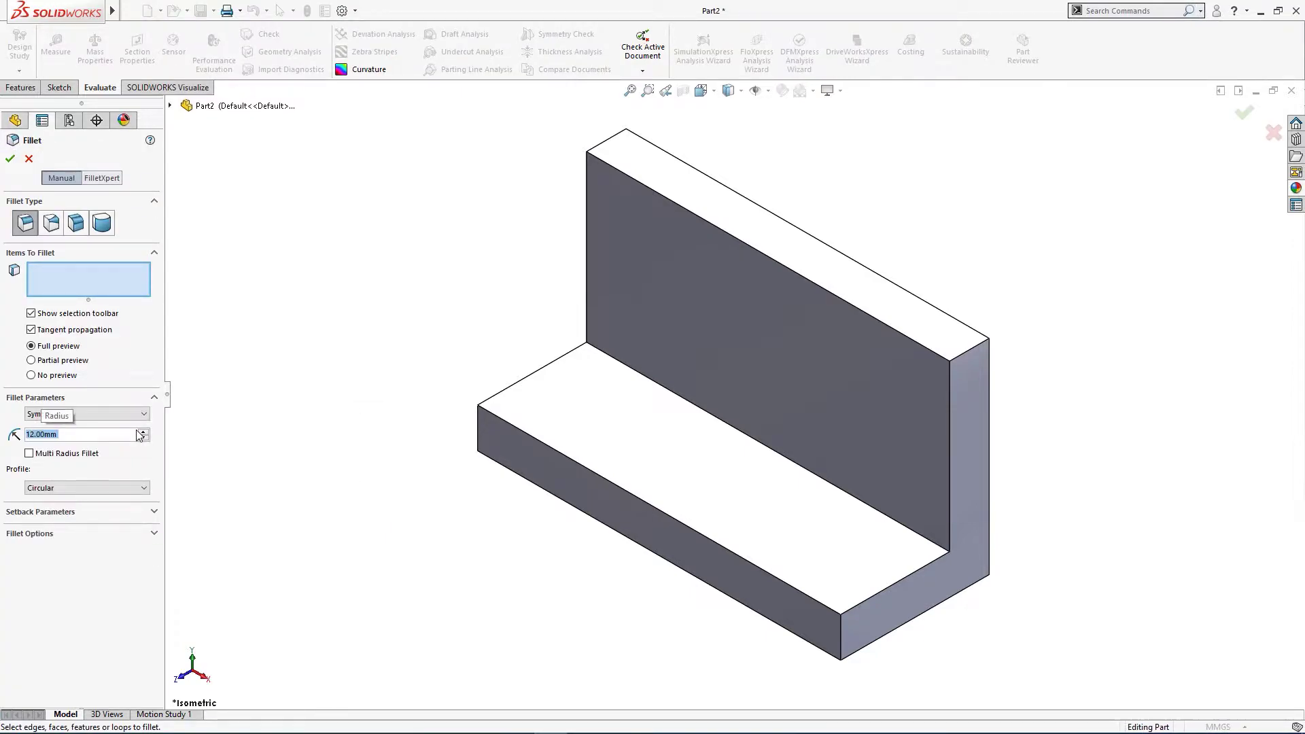
left_click(599, 145)
left_click(934, 550)
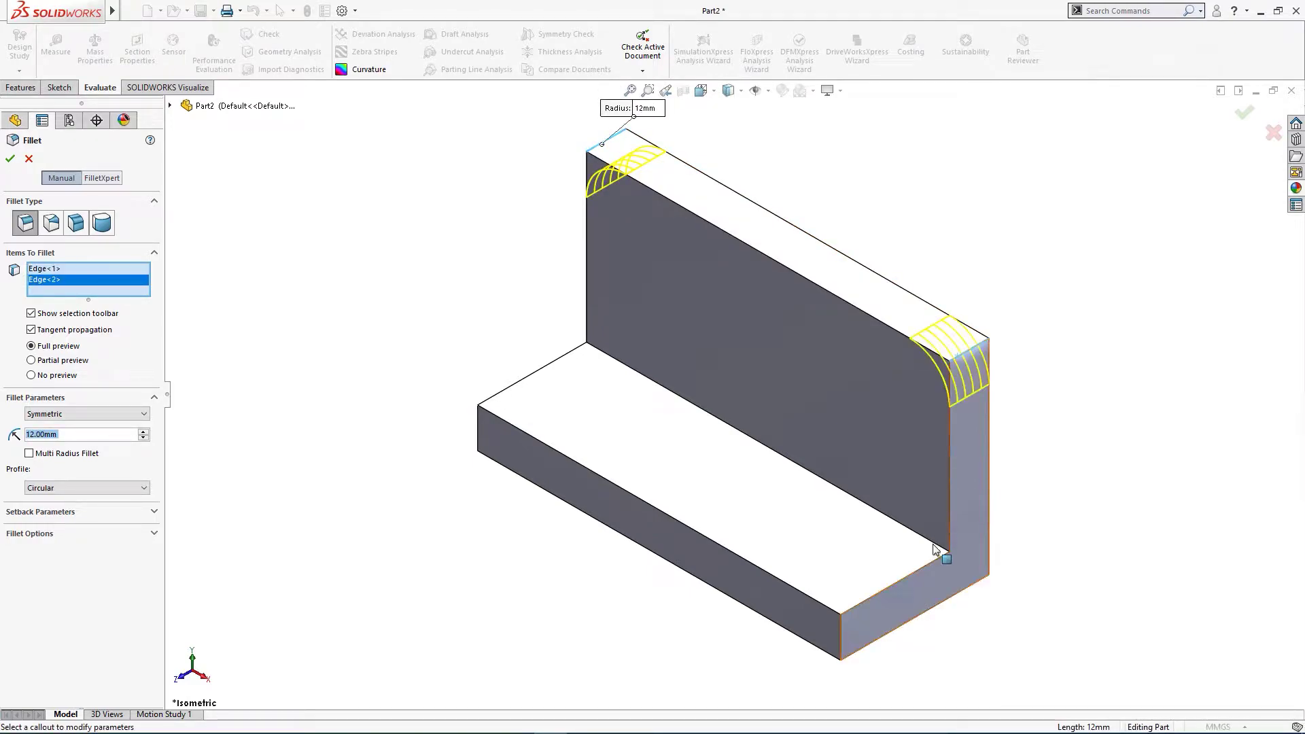
left_click(840, 630)
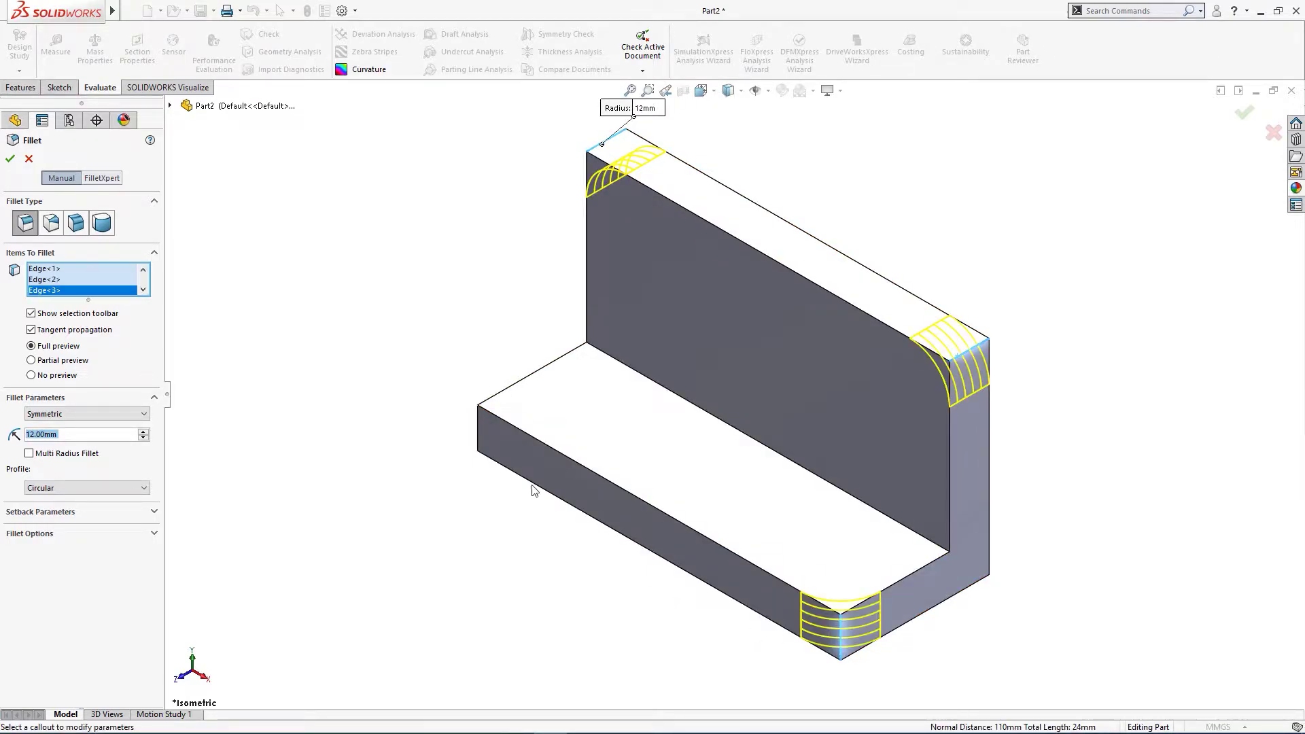
left_click(479, 441)
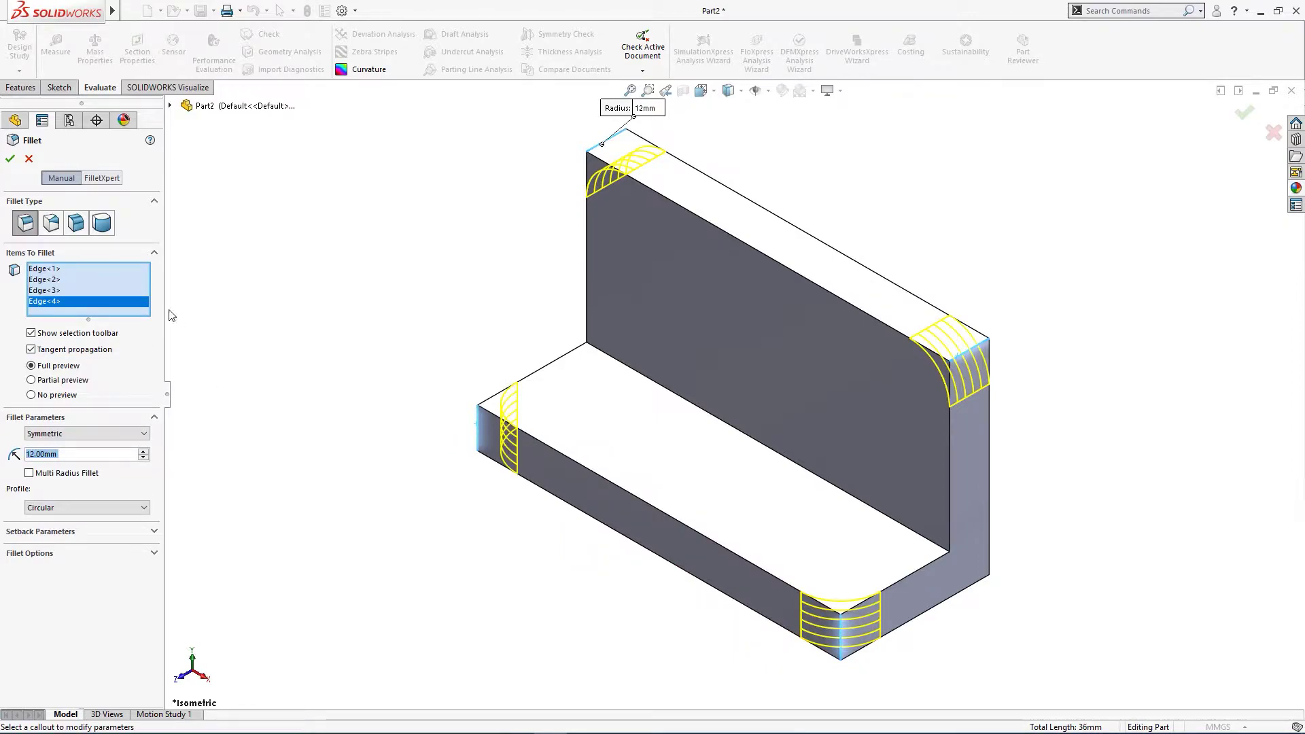
left_click(10, 159)
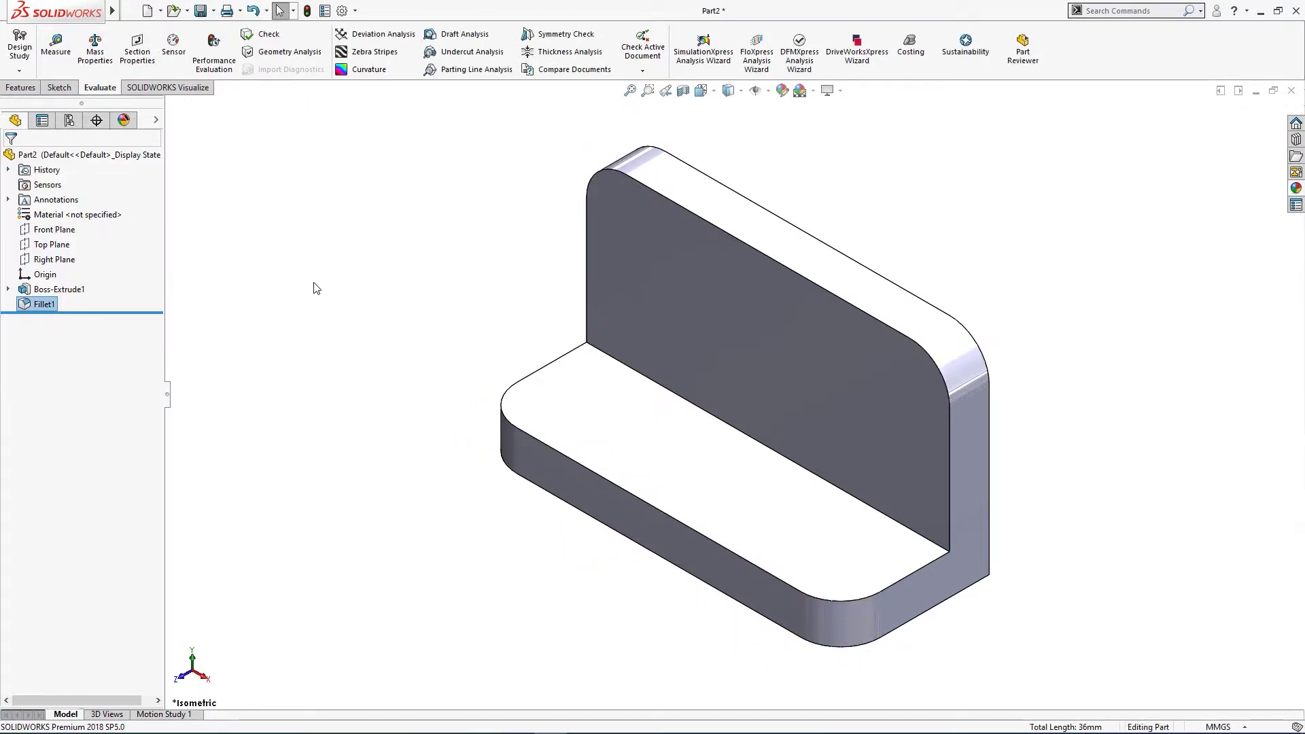
mouse_move(340, 299)
middle_mouse_down()
mouse_move(358, 289)
mouse_move(788, 377)
middle_mouse_up()
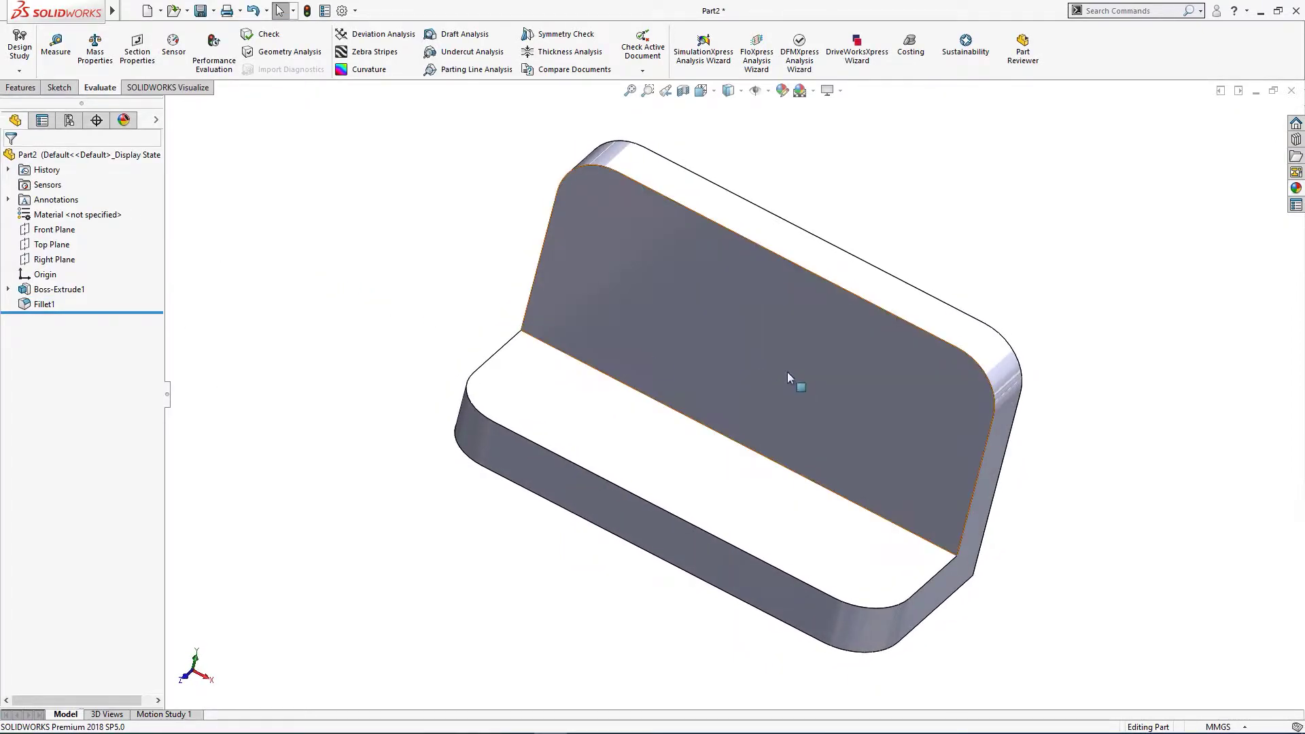
Start a sketch on the wall's back face with a 30 mm circle at the origin.
left_click(794, 325)
left_click(851, 287)
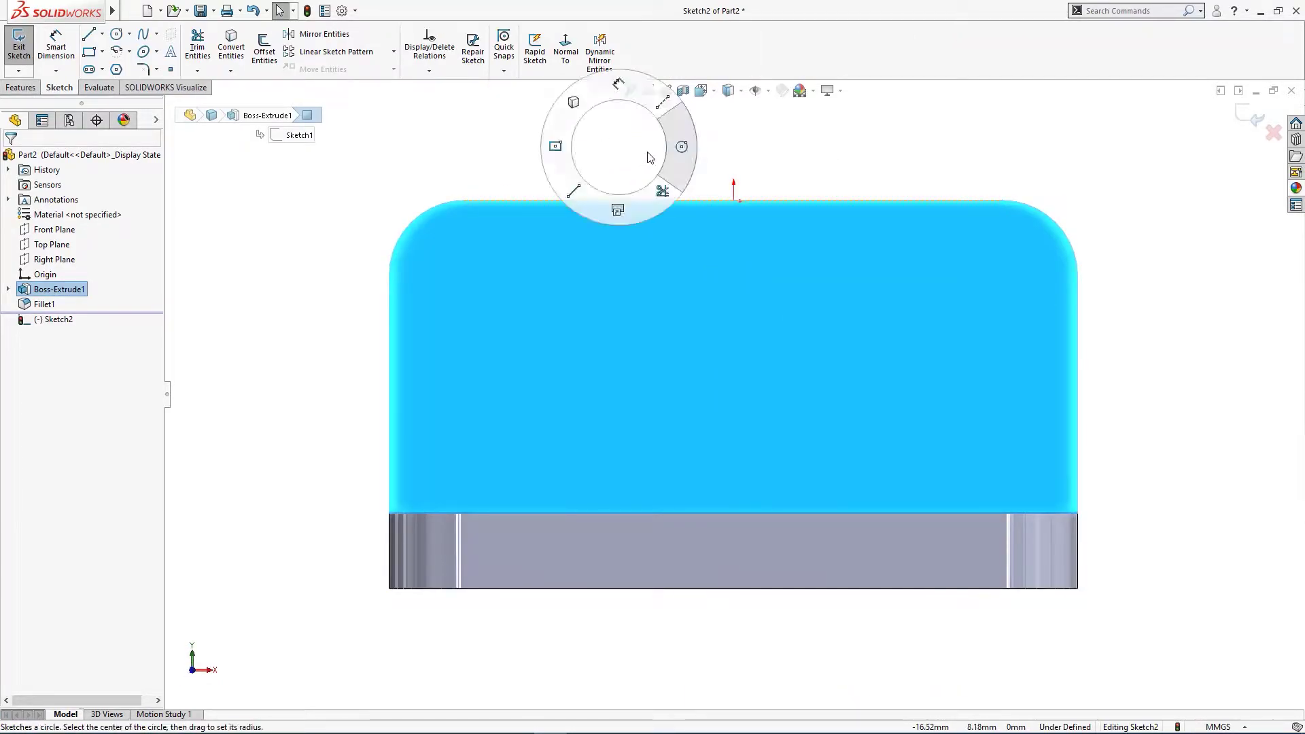
right_click_drag(619, 153, 683, 153)
left_click(733, 200)
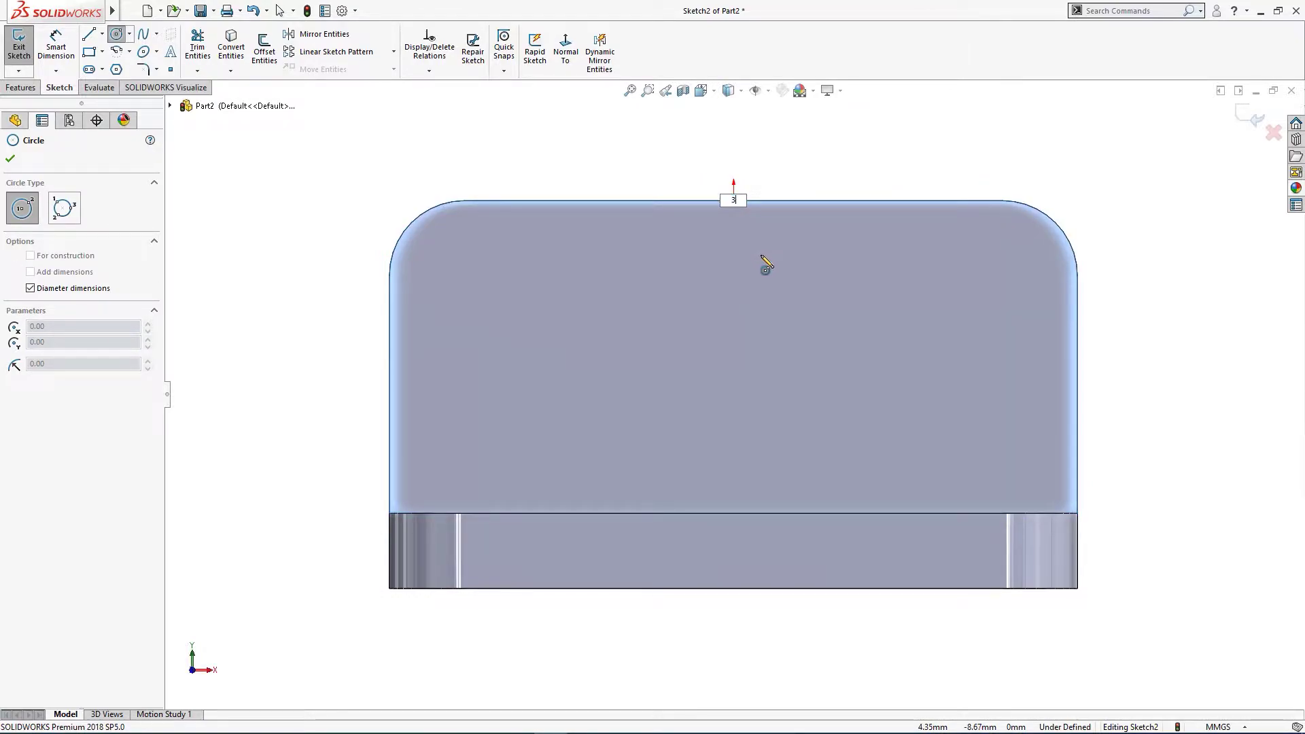
type("0")
key("Return")
key("Escape")
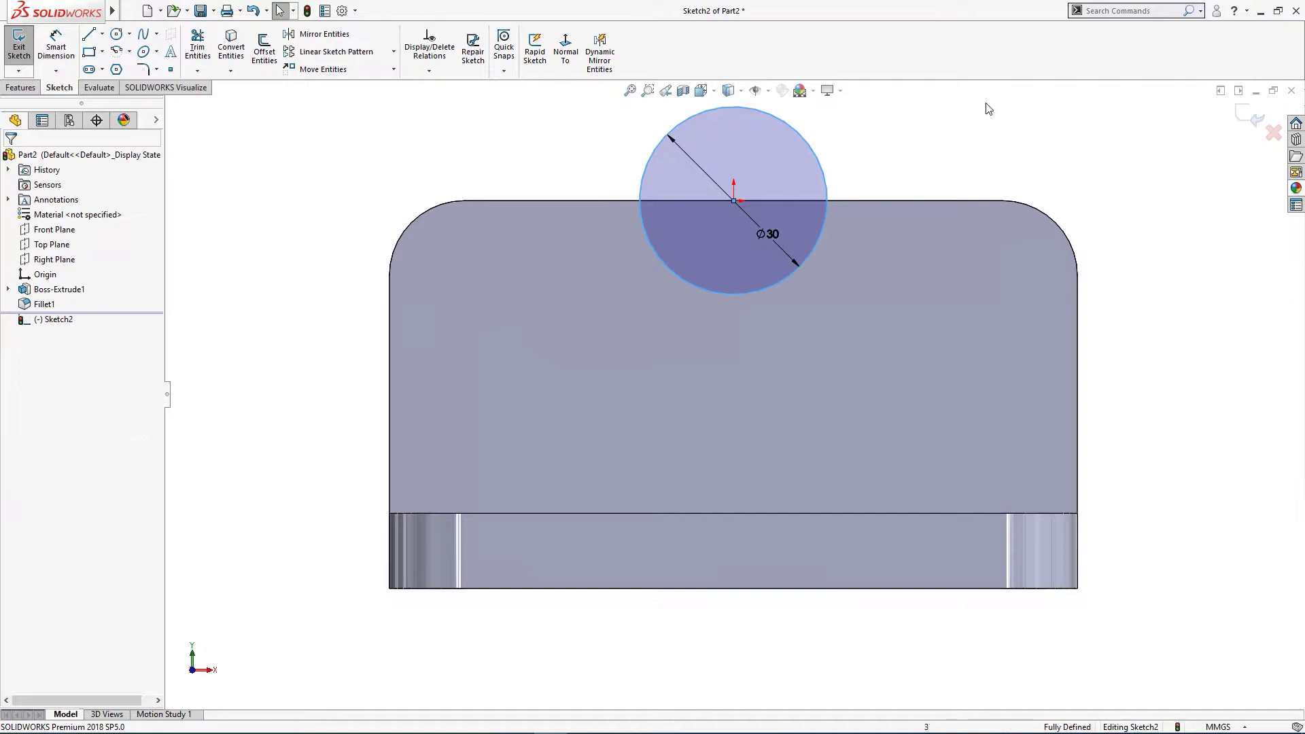
Add a vertical centreline from the circle centre to the bottom edge and enable Dynamic Mirror.
key("l")
left_click(734, 202)
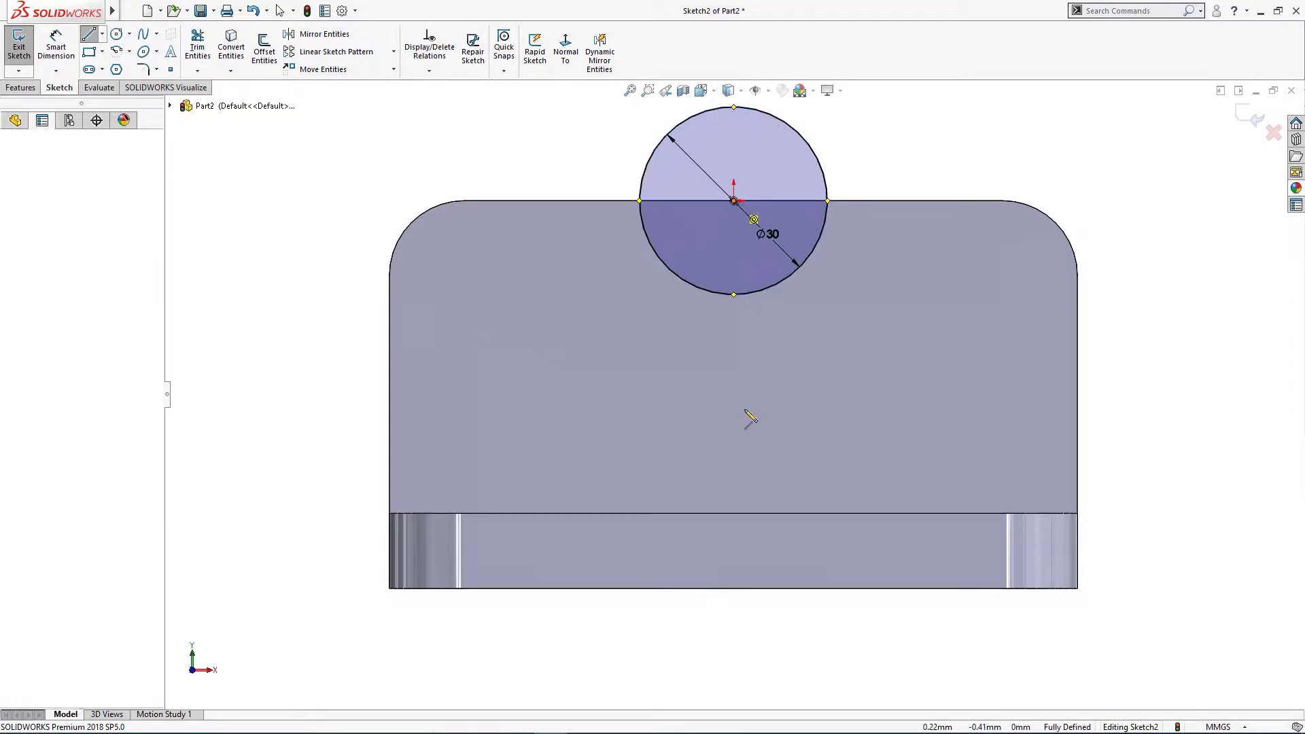
left_click(733, 588)
key("Escape")
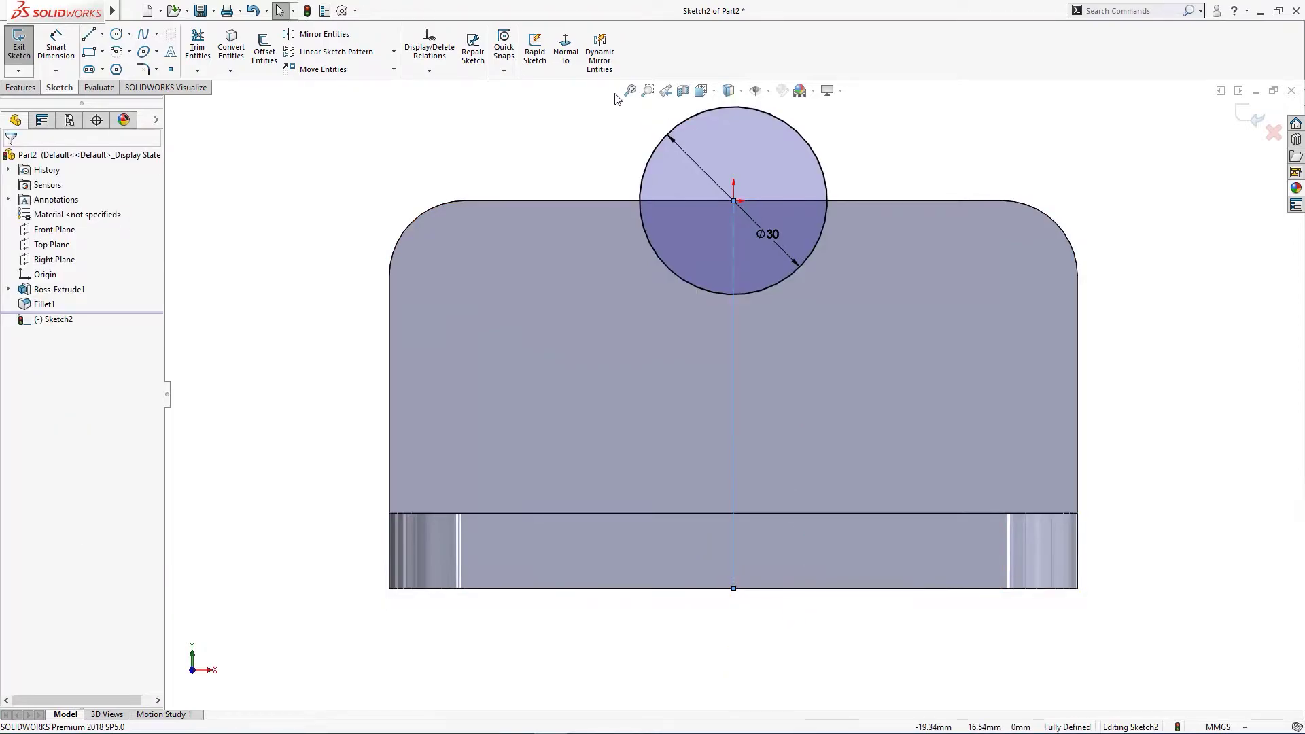
left_click(600, 56)
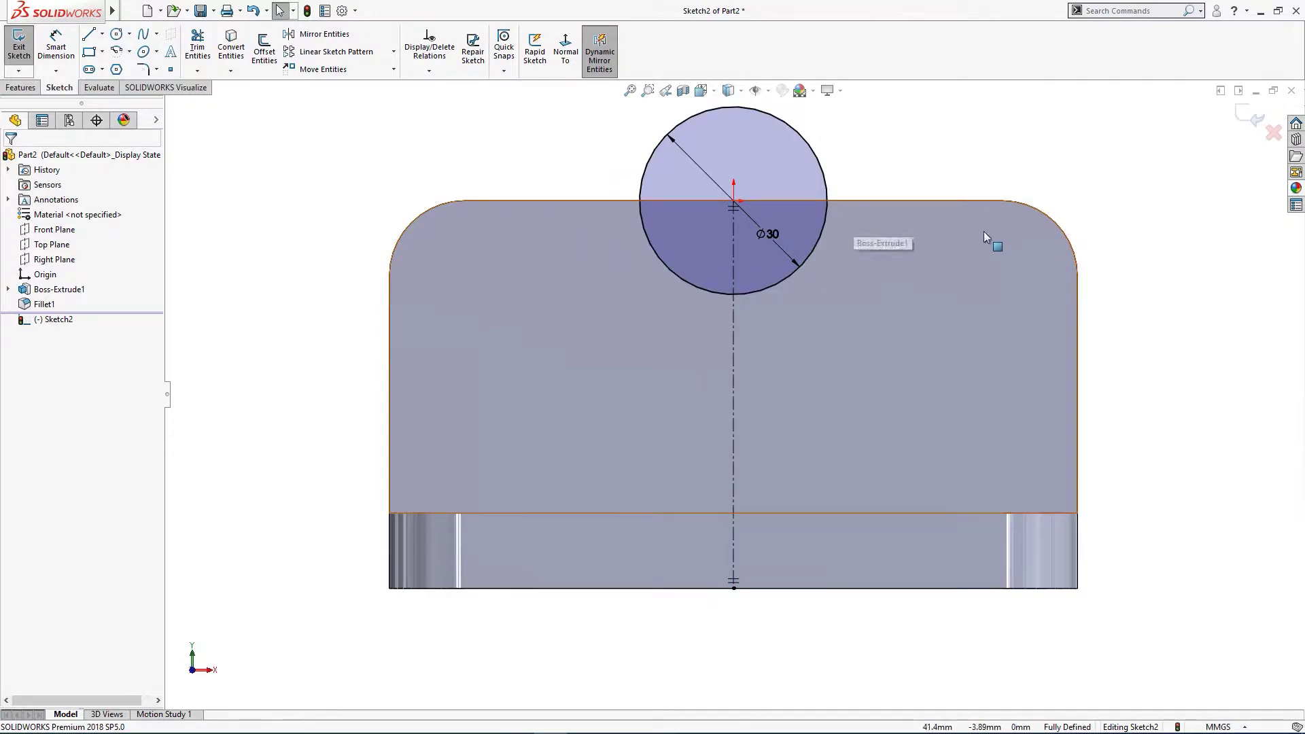
Draw the mirrored rib outline: top segment, step down, ledge, slanted side, and bottom.
right_click_drag(529, 143, 485, 187)
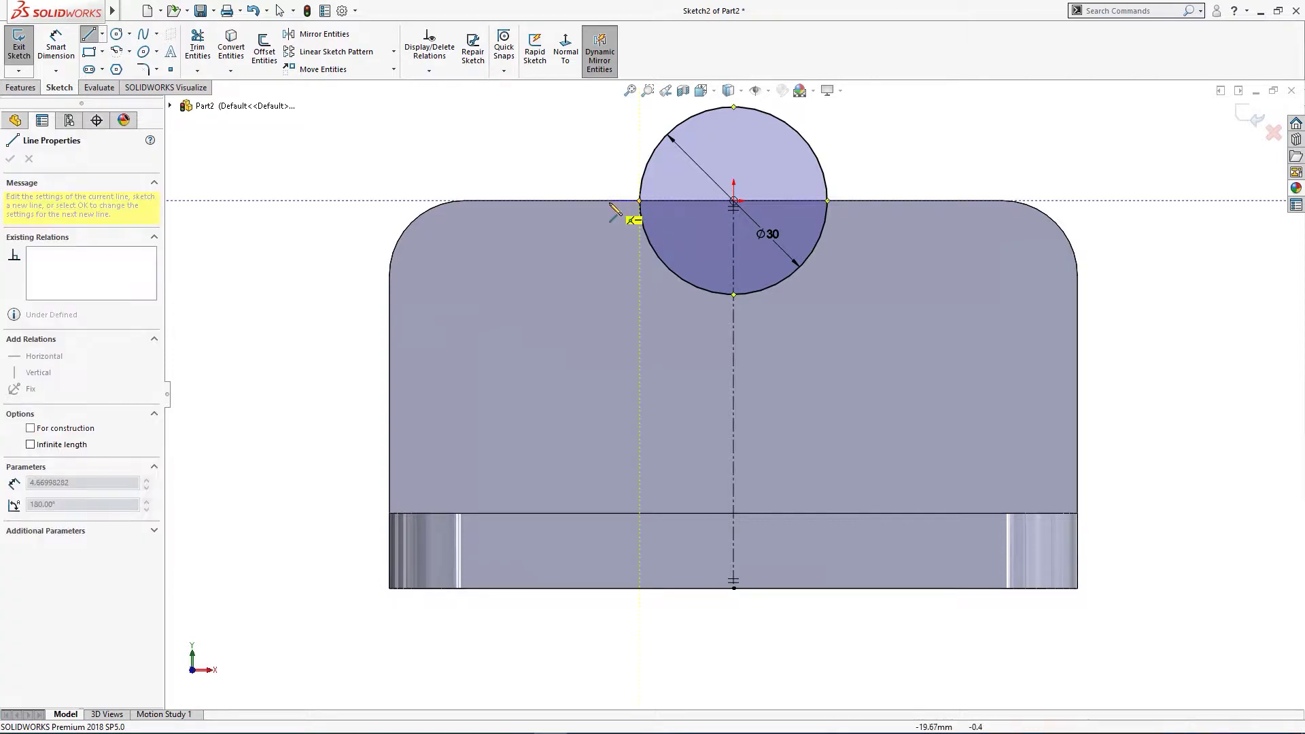
left_click(603, 200)
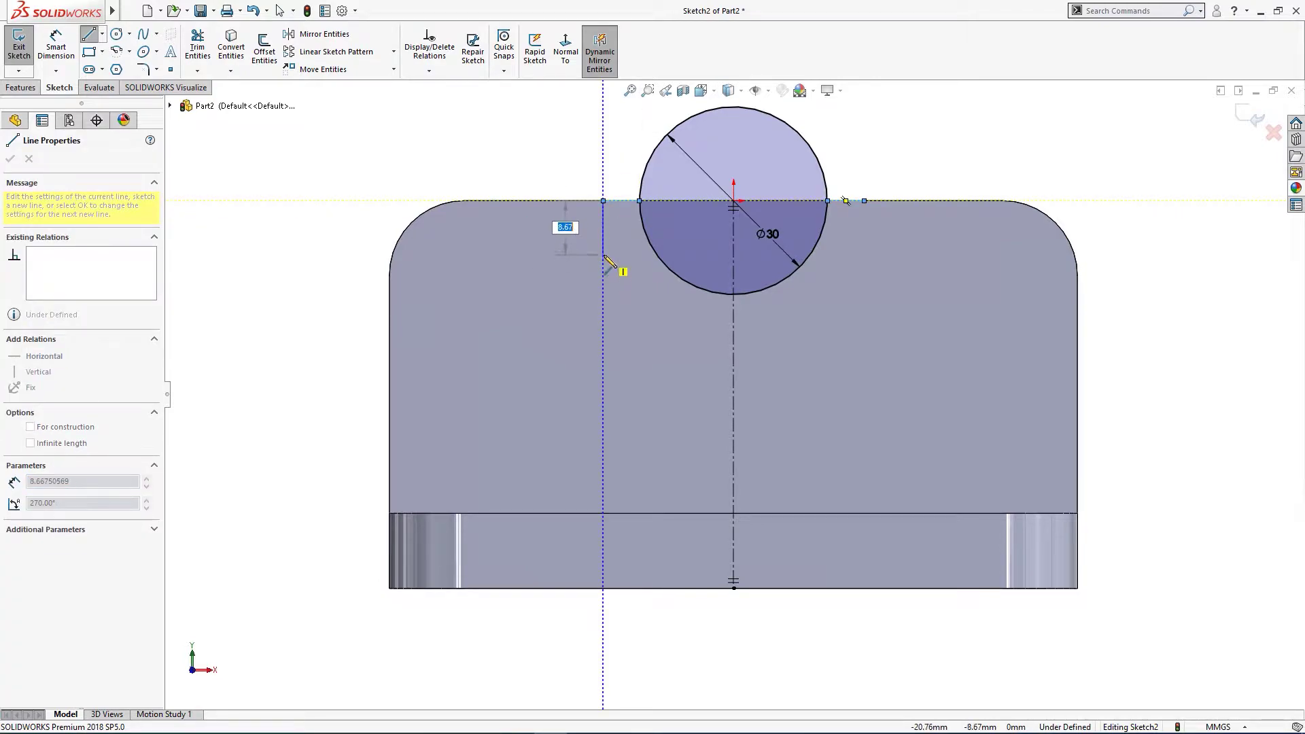
left_click(603, 253)
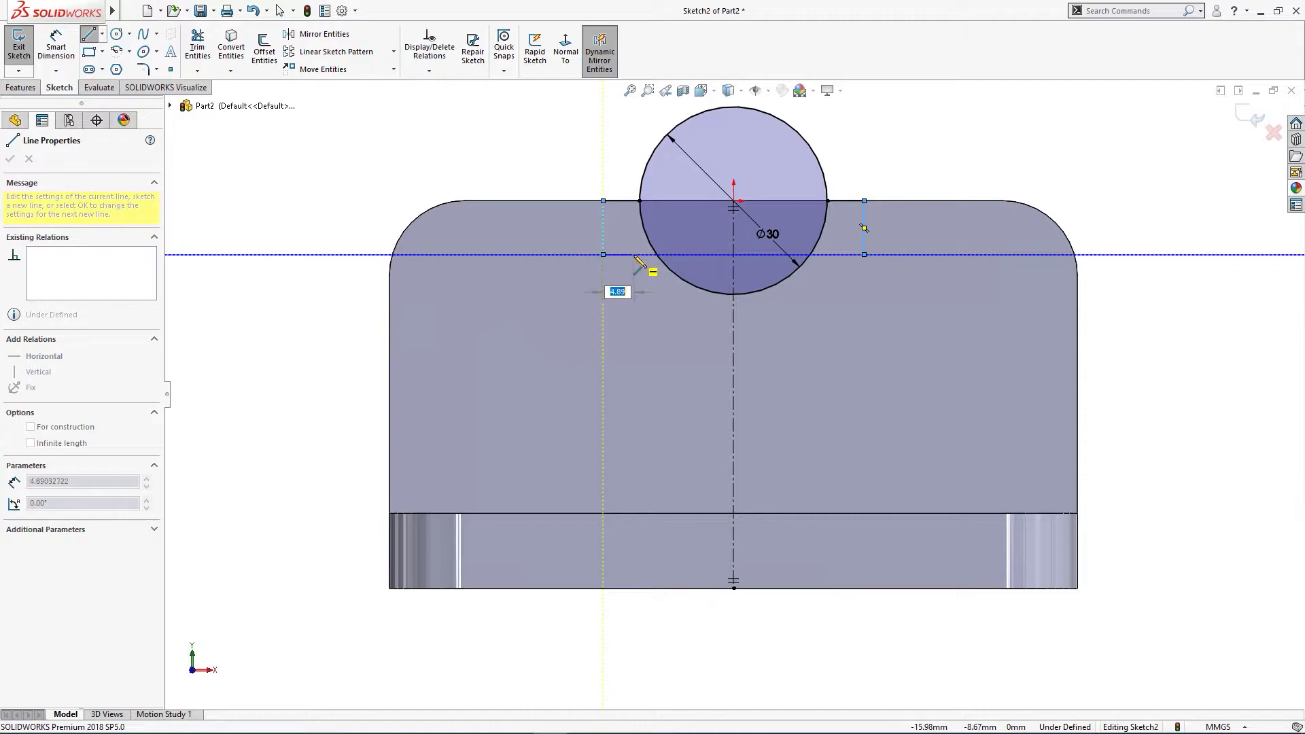
left_click(633, 254)
left_click(681, 513)
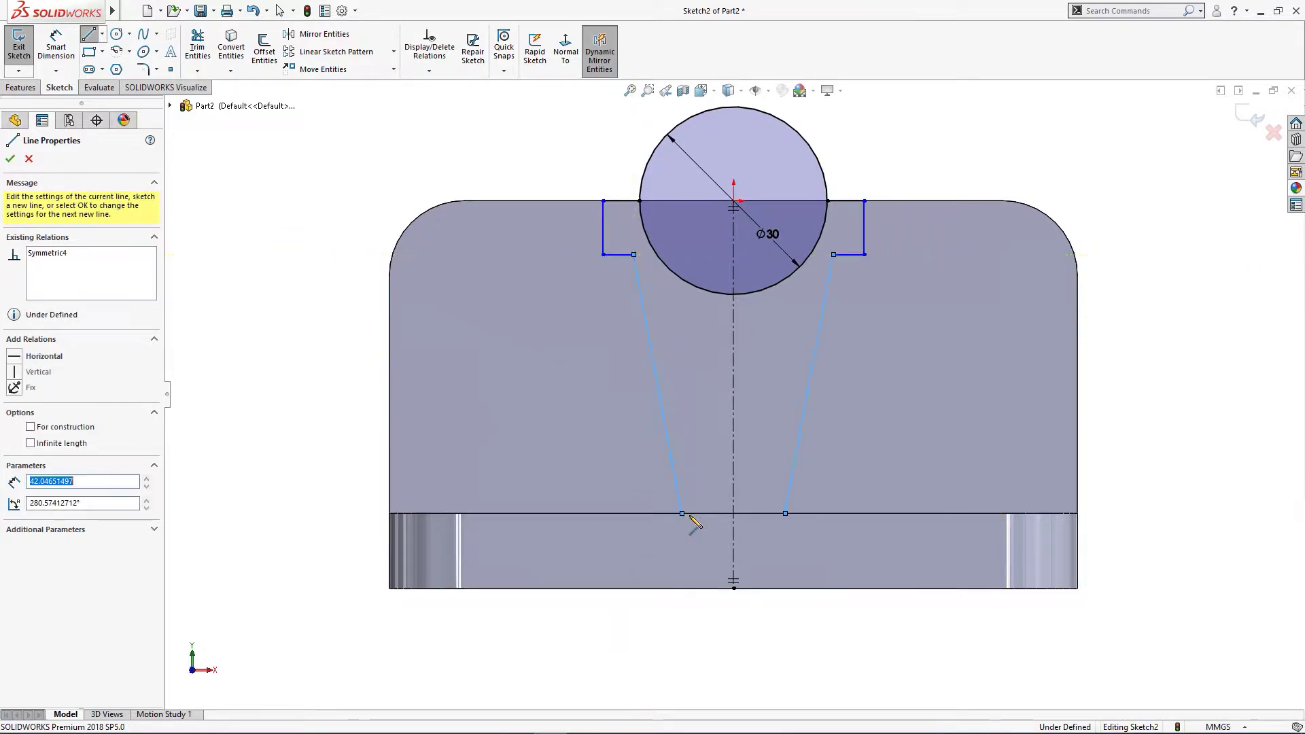
left_click(785, 514)
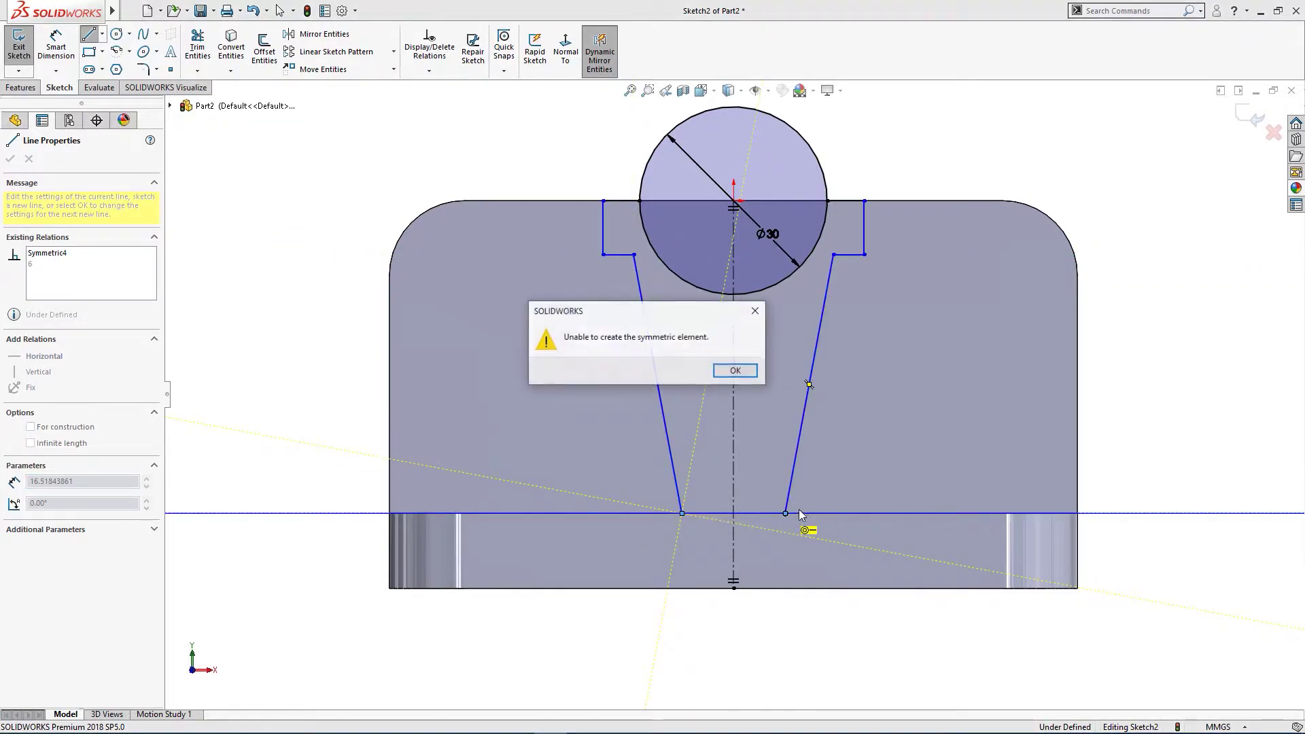
left_click(736, 371)
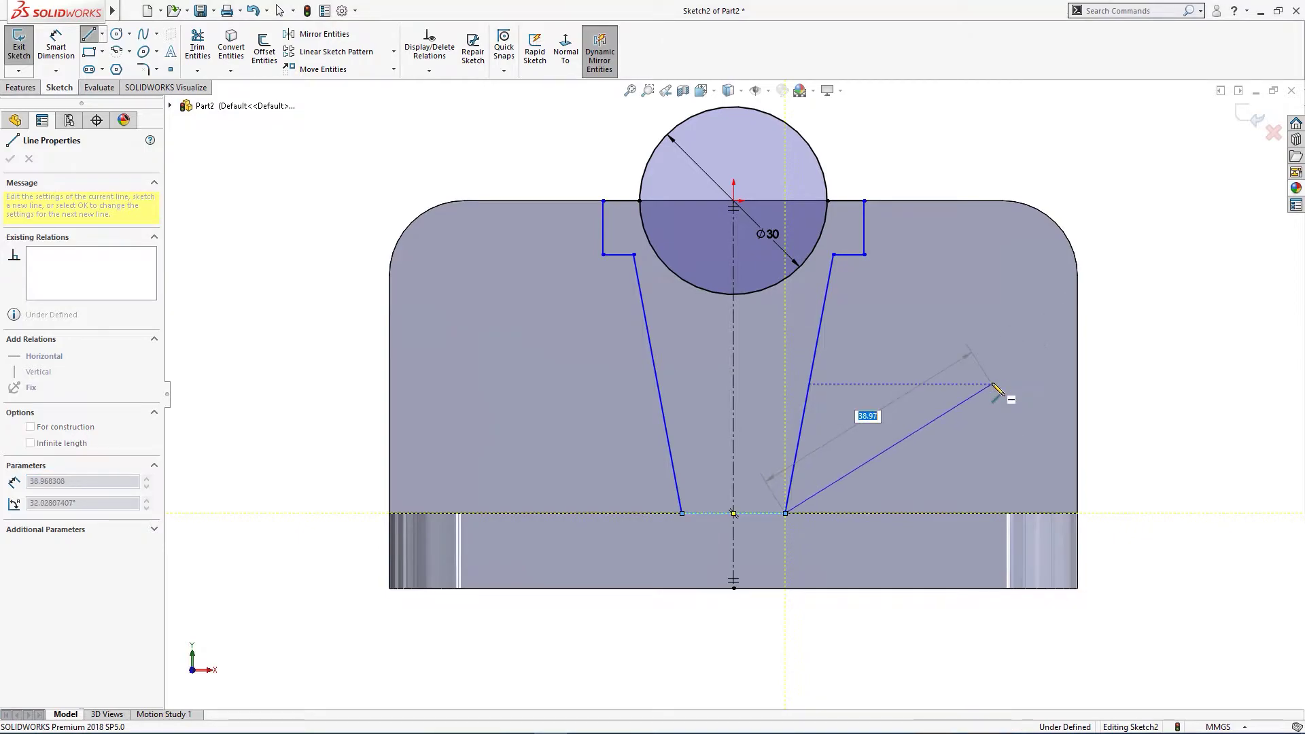
key("Escape")
Dimension the step height at 10 mm and the outline width at 50 mm.
key("d")
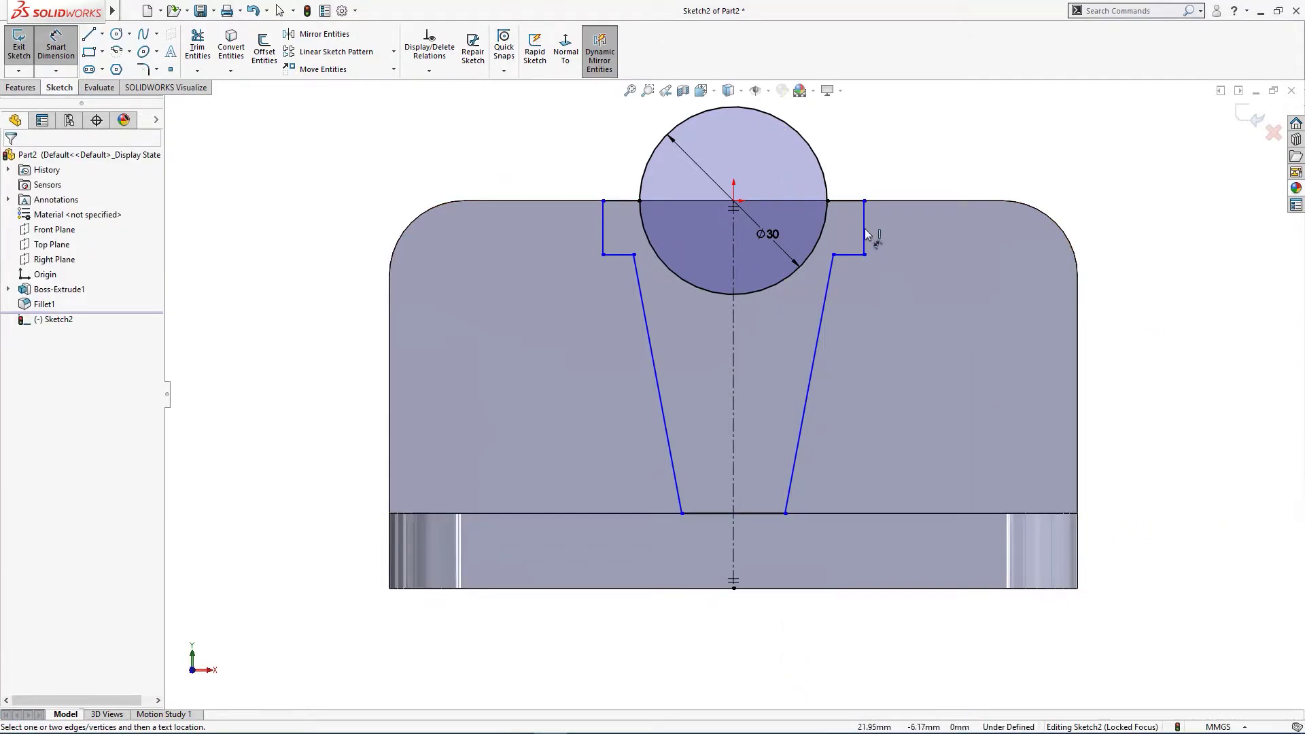
left_click(866, 233)
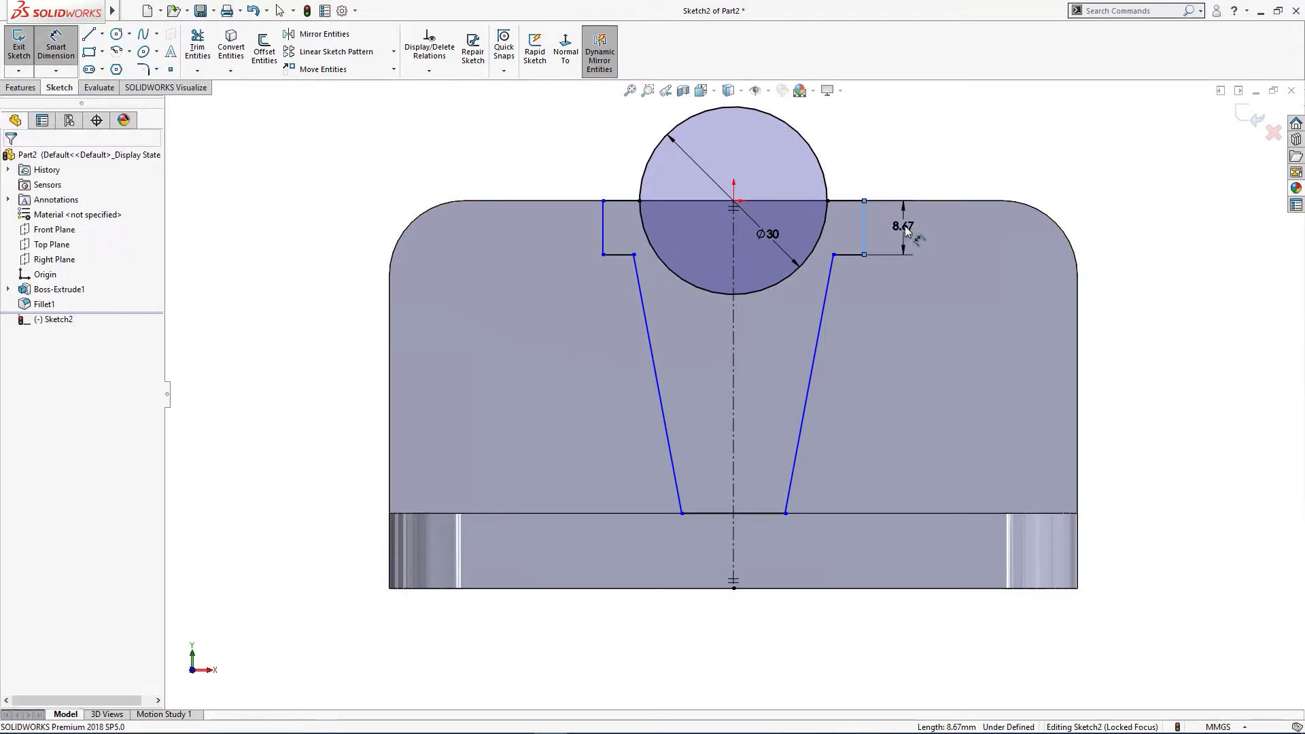
left_click(906, 231)
type("10")
key("Return")
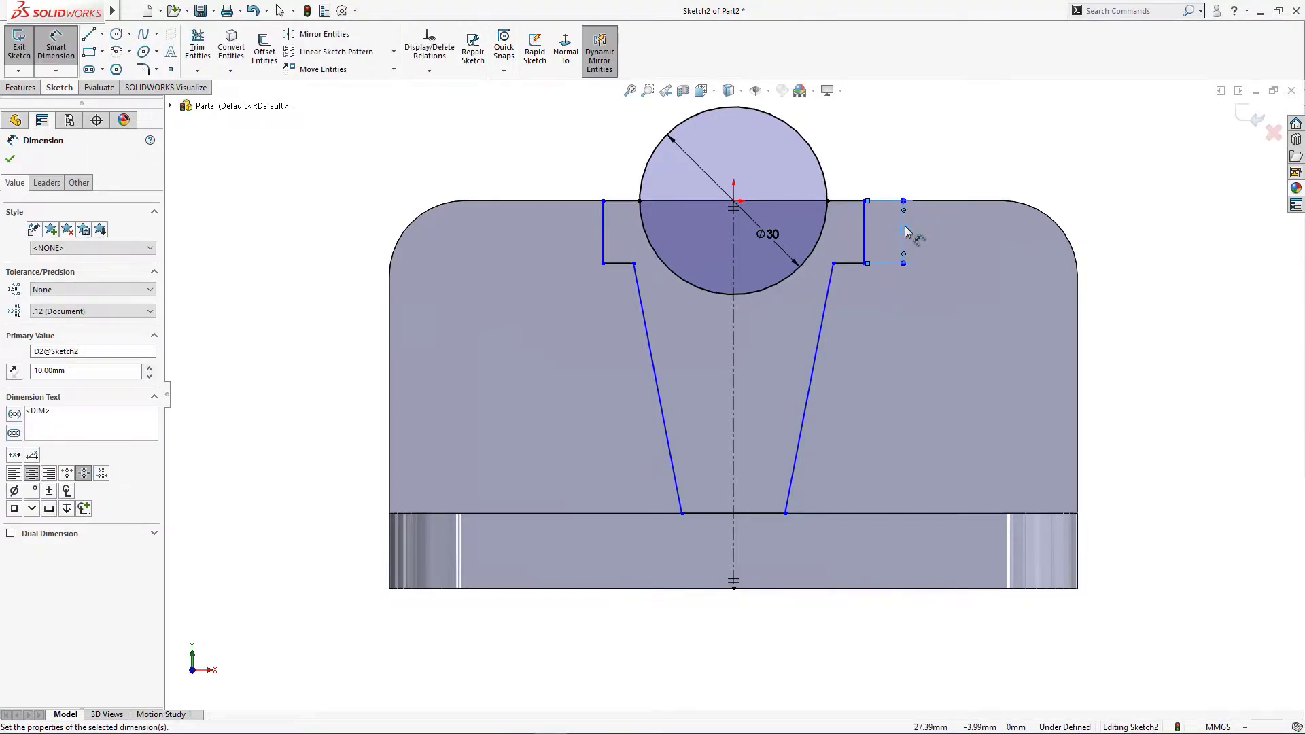
left_click(603, 202)
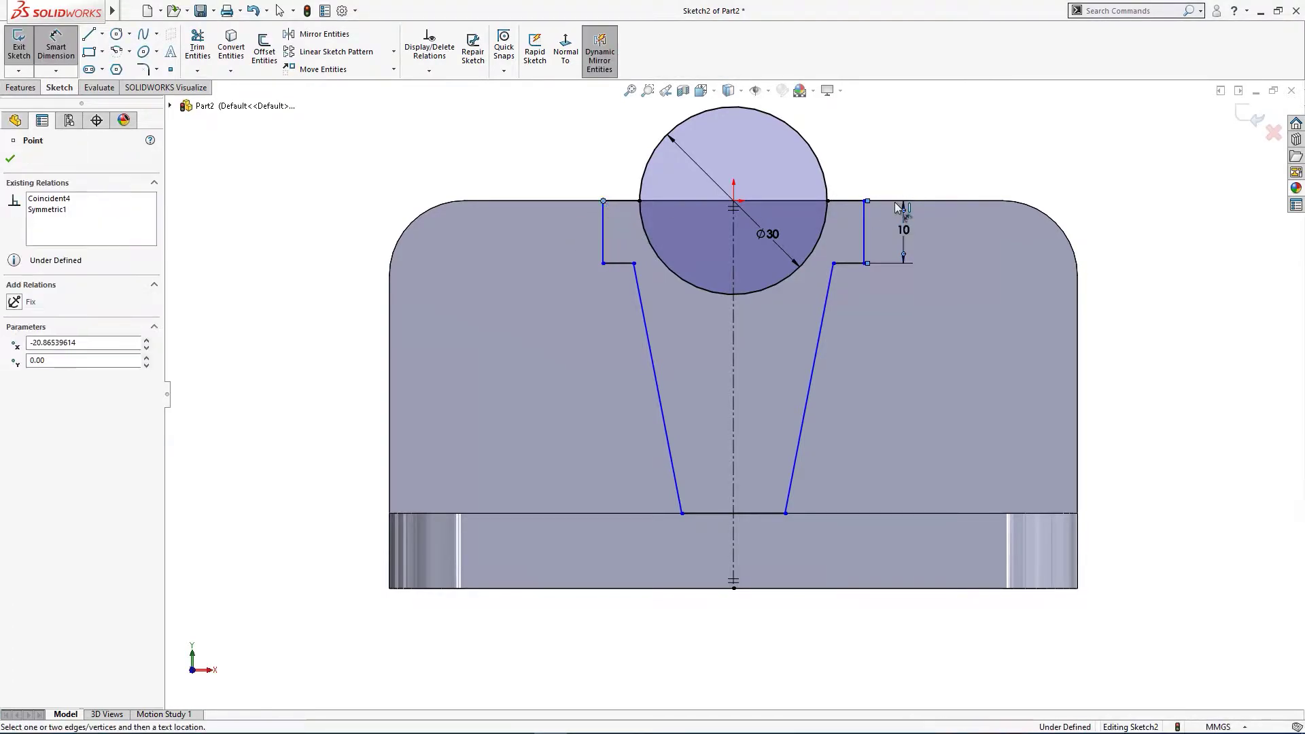
left_click(865, 202)
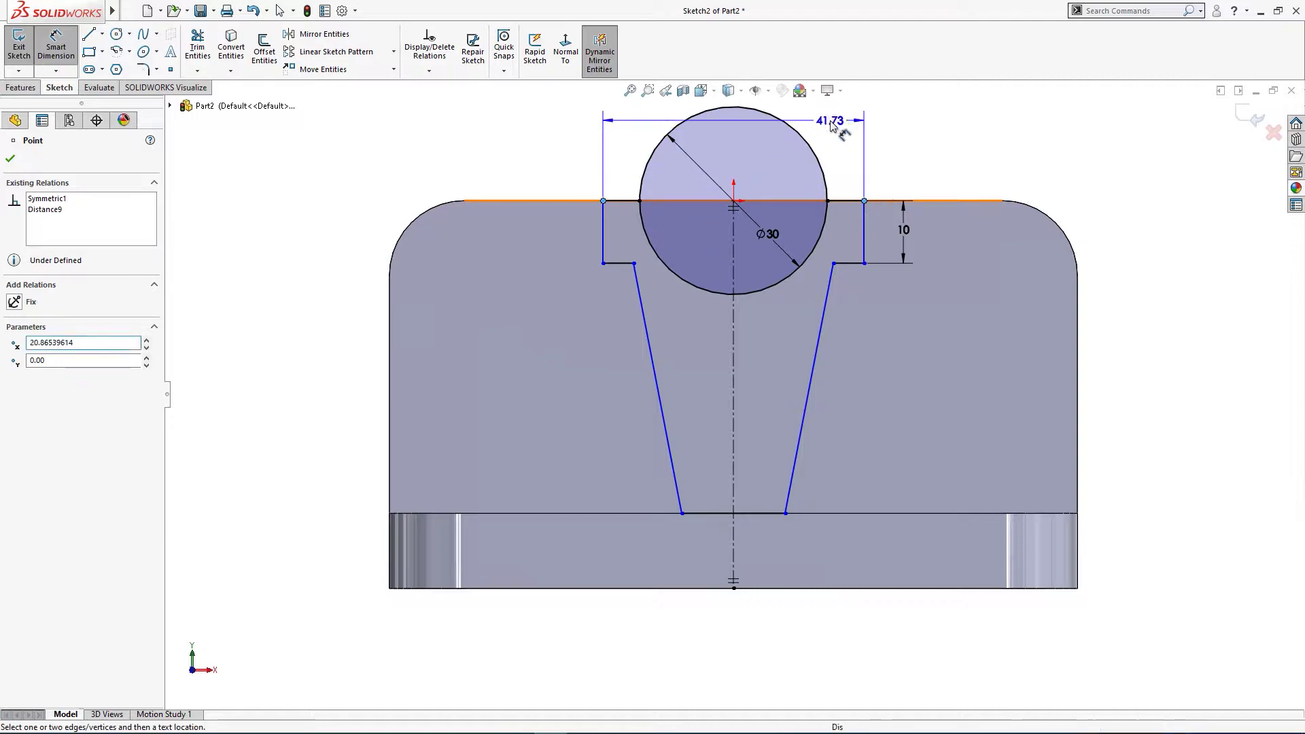
left_click(831, 124)
type("50")
key("Return")
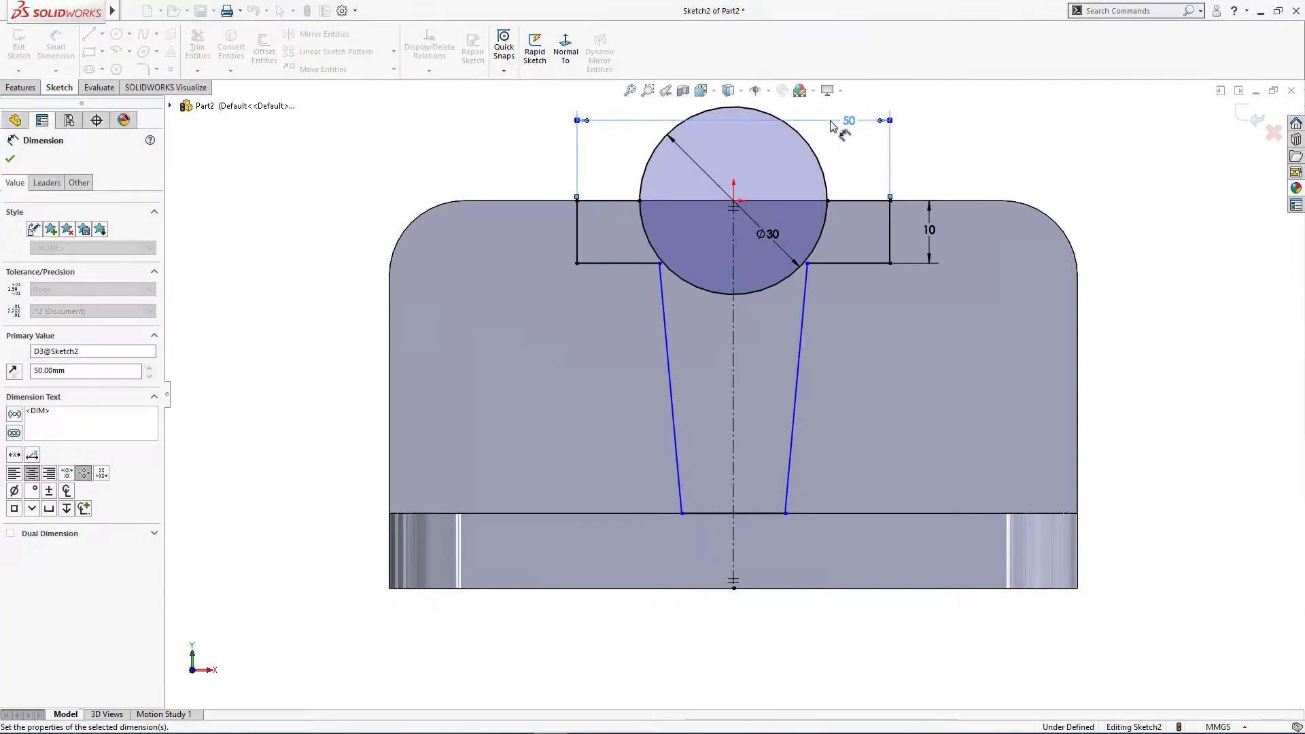
Dimension the rib's top width at 40 mm and bottom width at 22 mm.
left_click(660, 263)
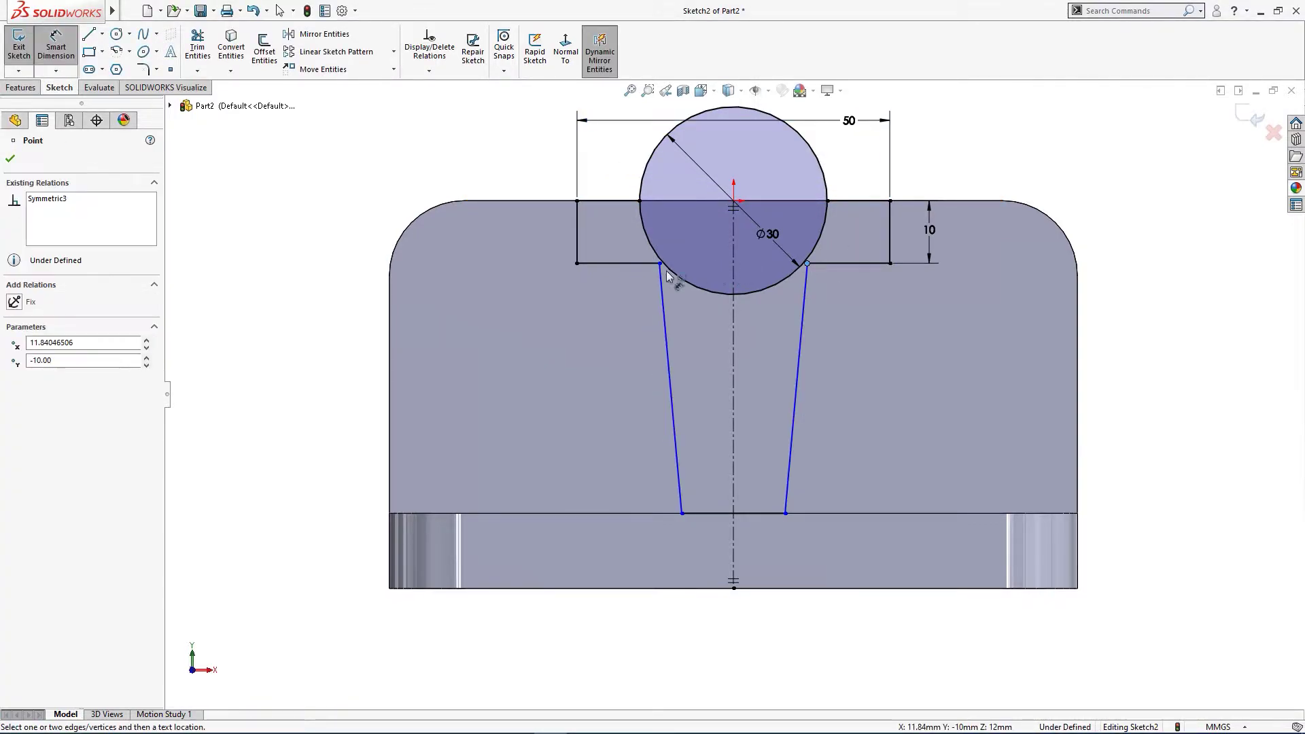
left_click(807, 264)
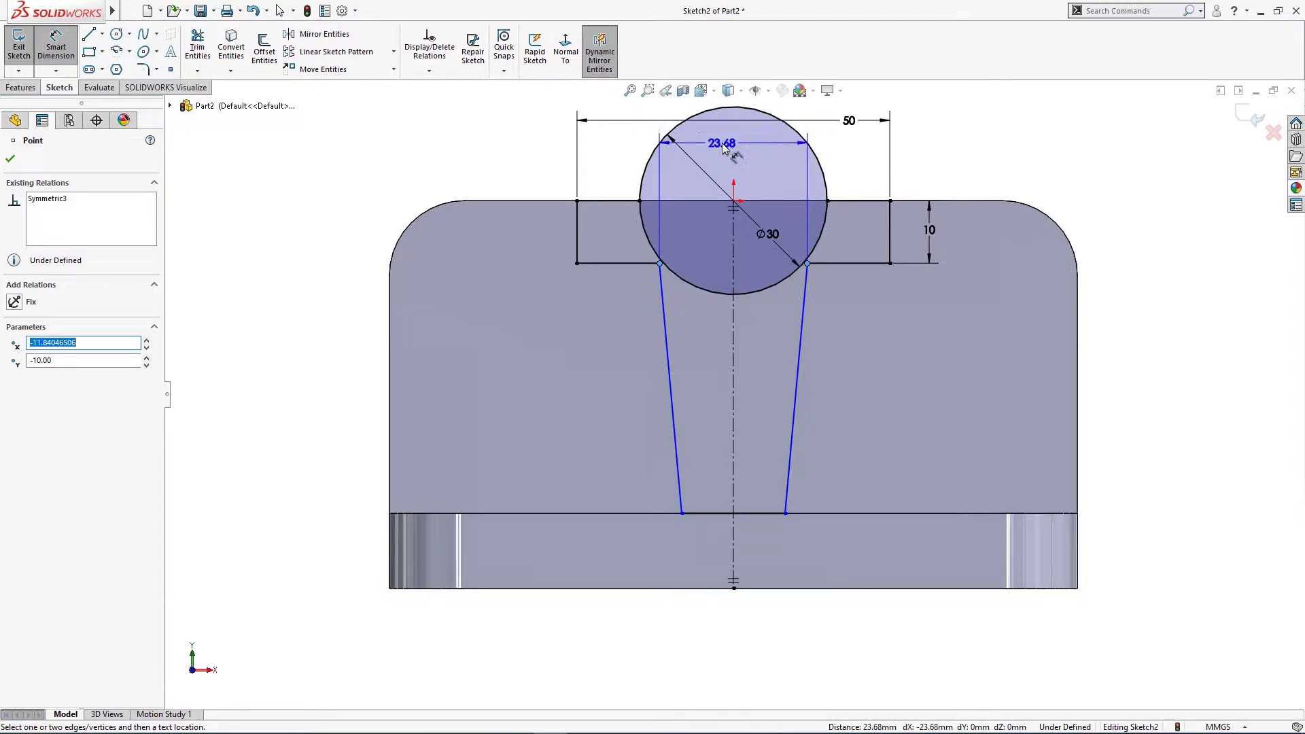
left_click(722, 145)
type("40")
key("Return")
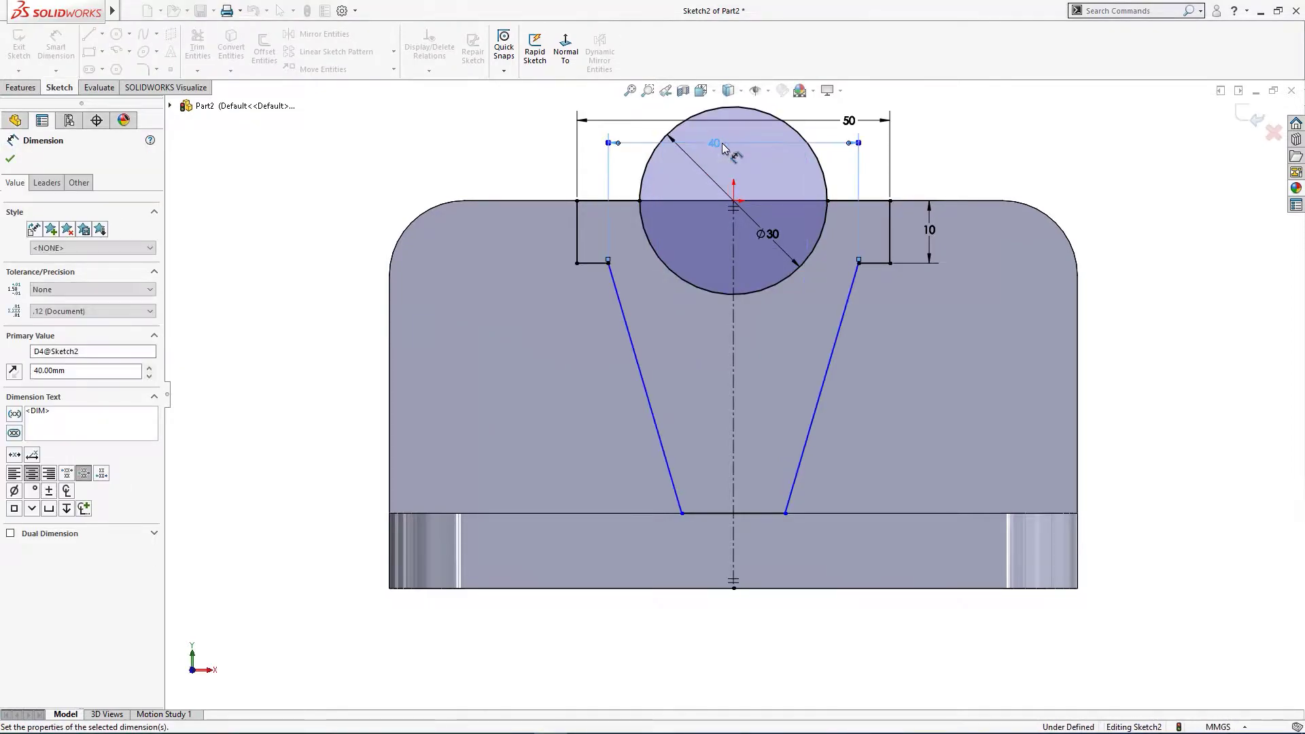
left_click(750, 517)
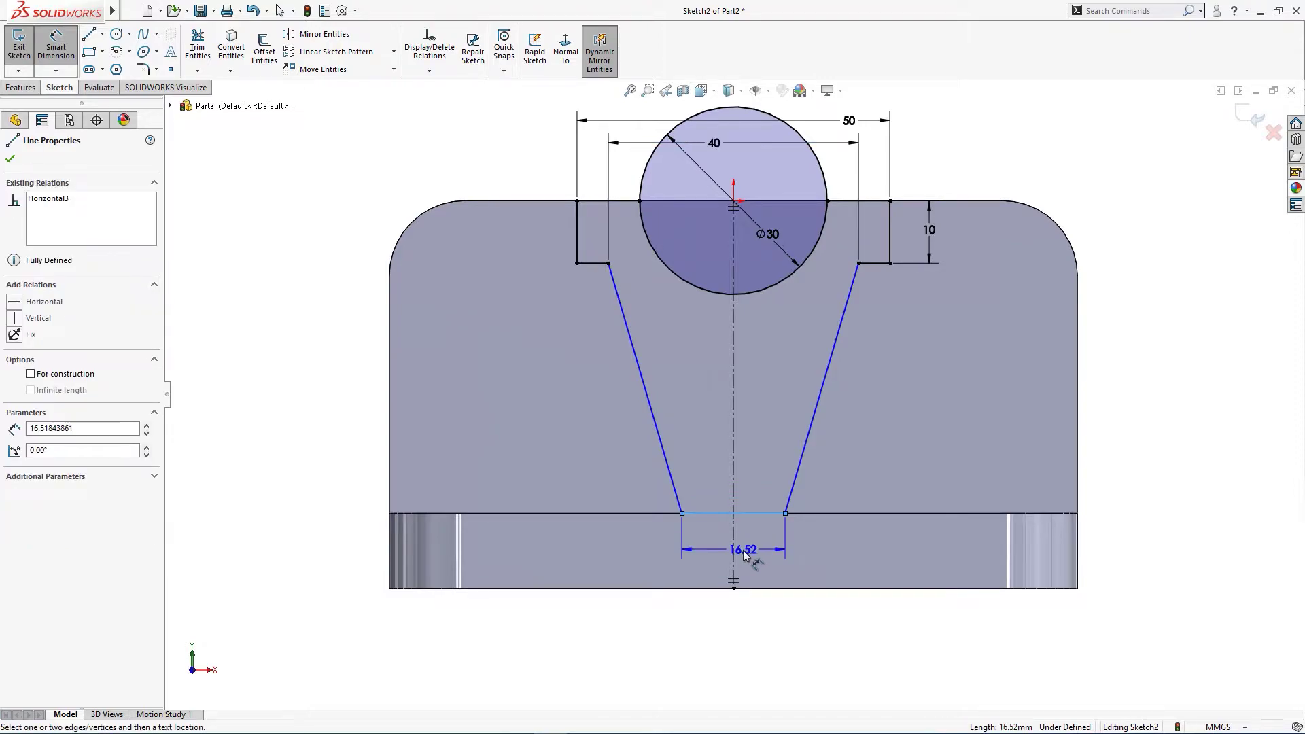
left_click(743, 551)
type("2")
key("Return")
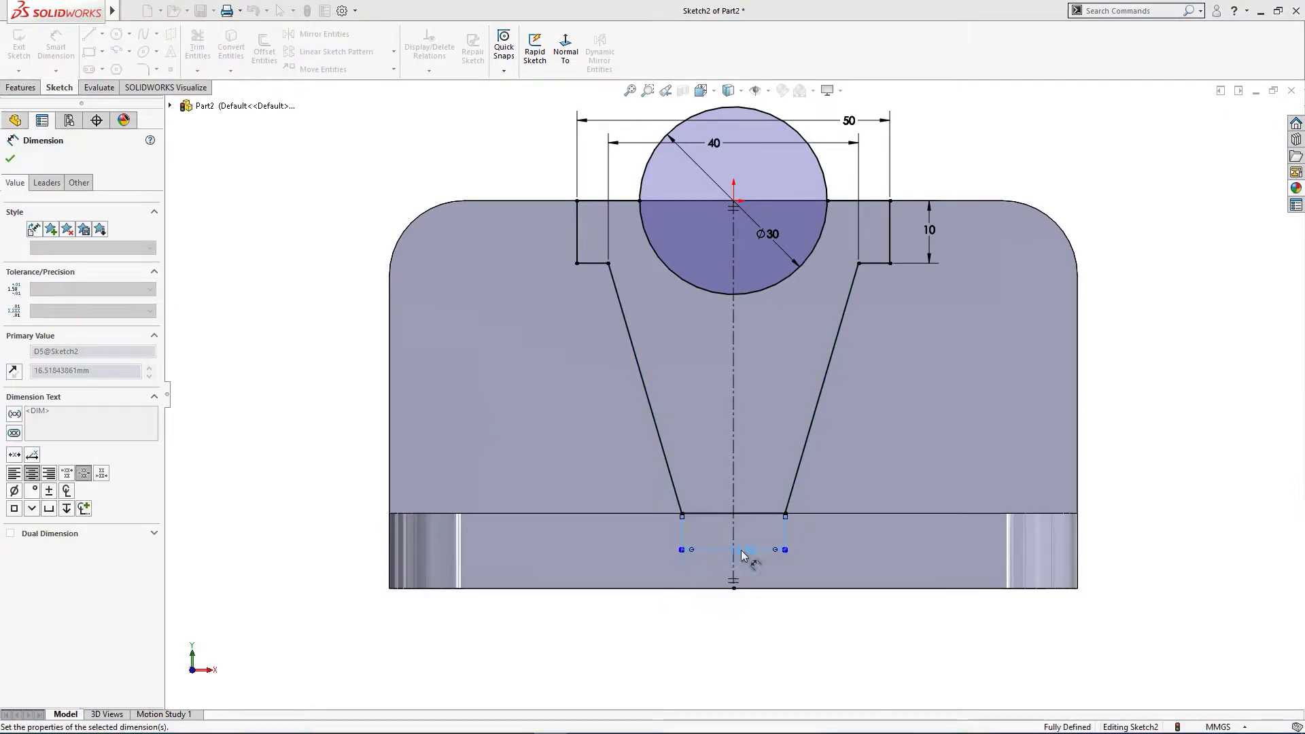
key("z")
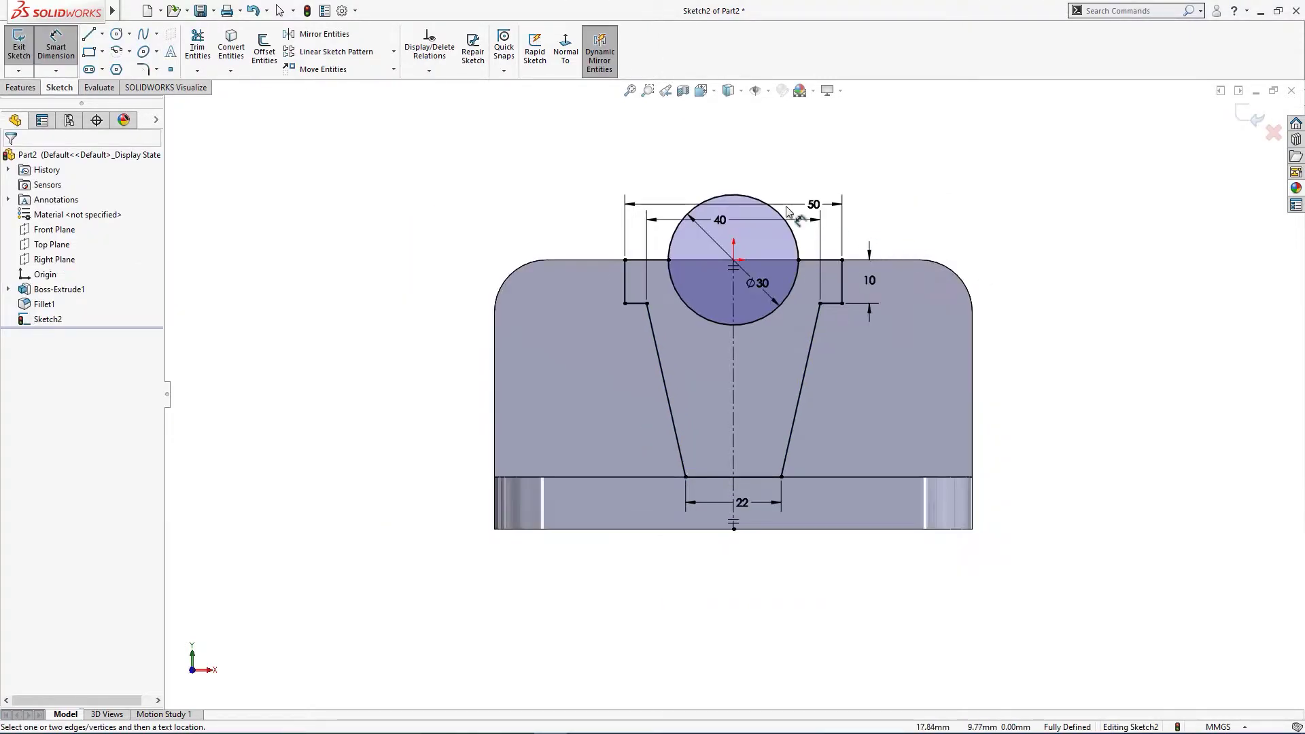
Move the 50, 40, Ø30 and 22 dimensions clear of the sketch.
key("Escape")
left_click_drag(815, 207, 745, 154)
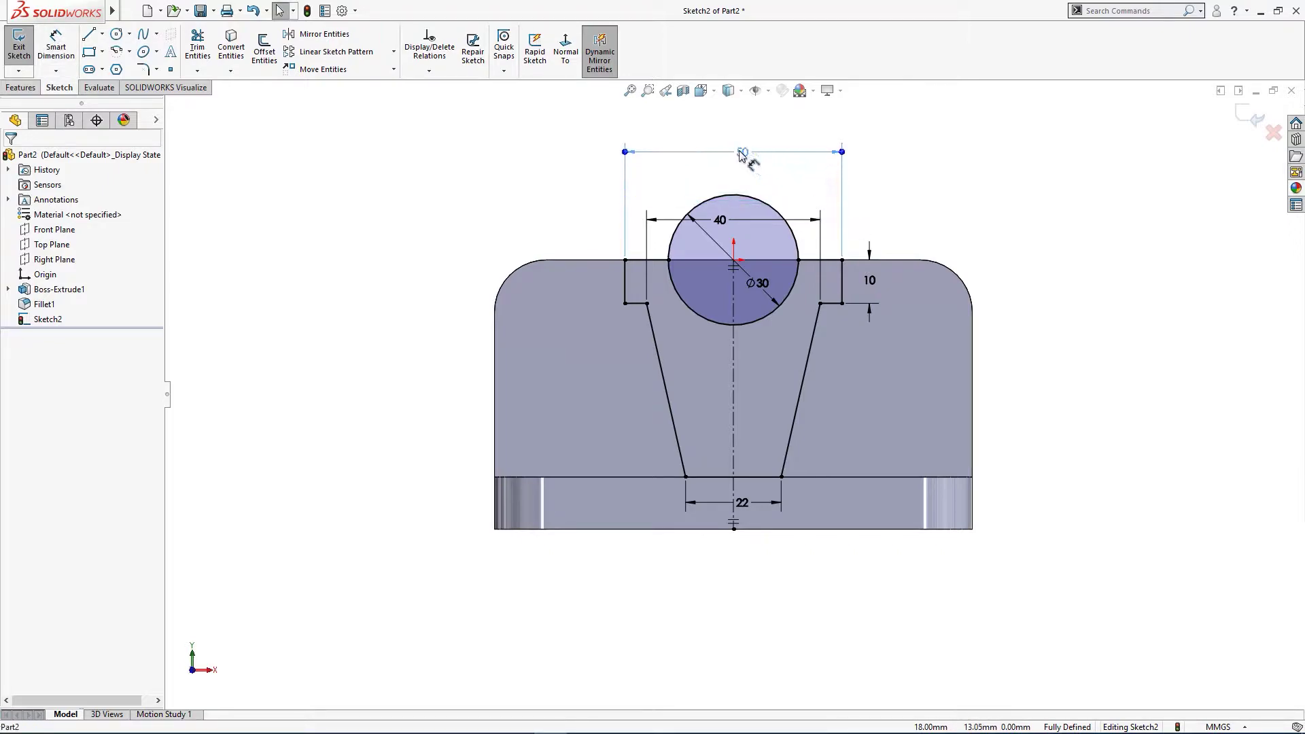
left_click_drag(722, 223, 734, 176)
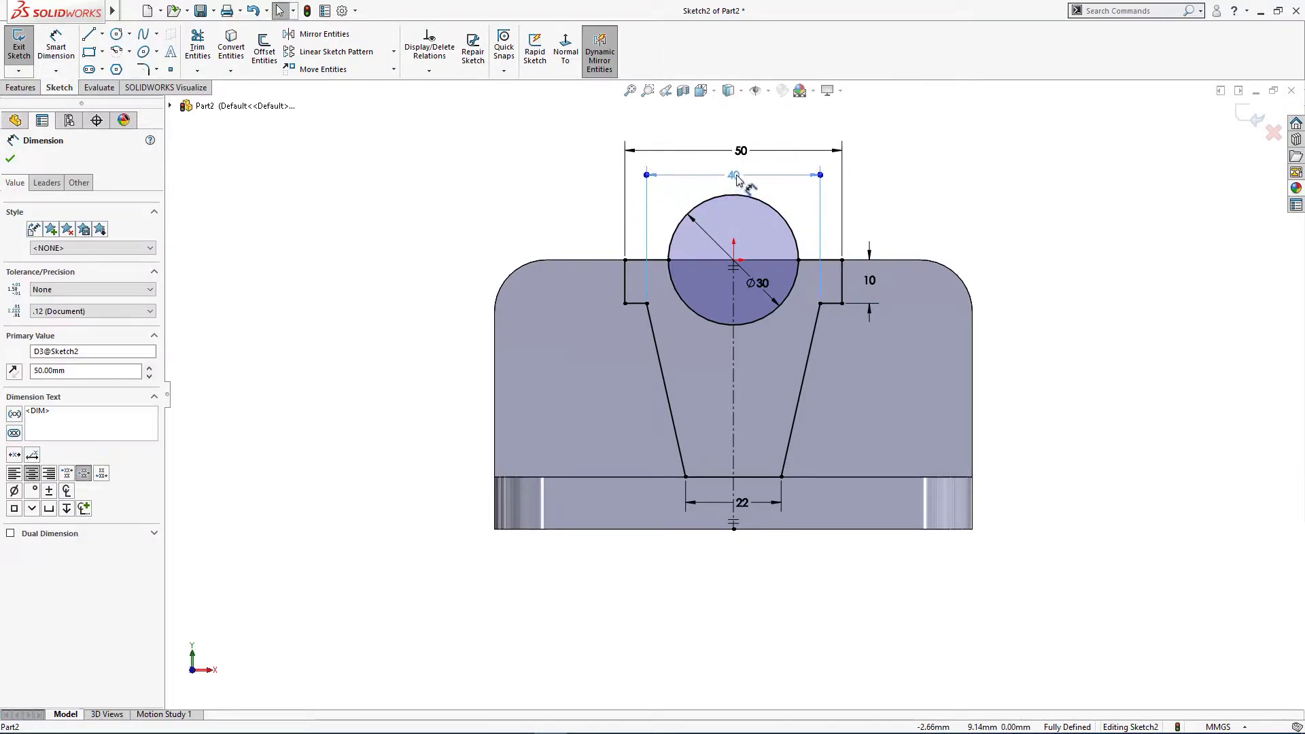
mouse_move(764, 291)
left_mouse_down()
mouse_move(785, 239)
mouse_move(885, 171)
left_mouse_up()
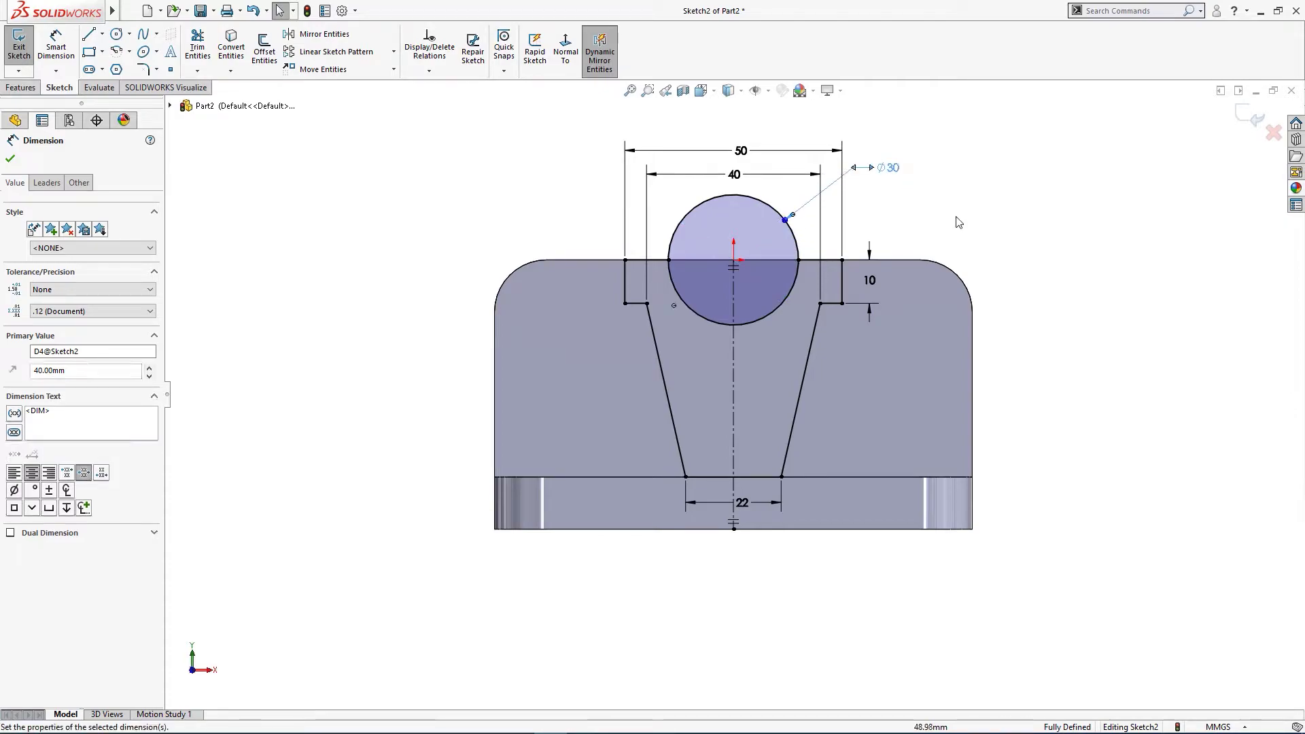
left_click(1014, 261)
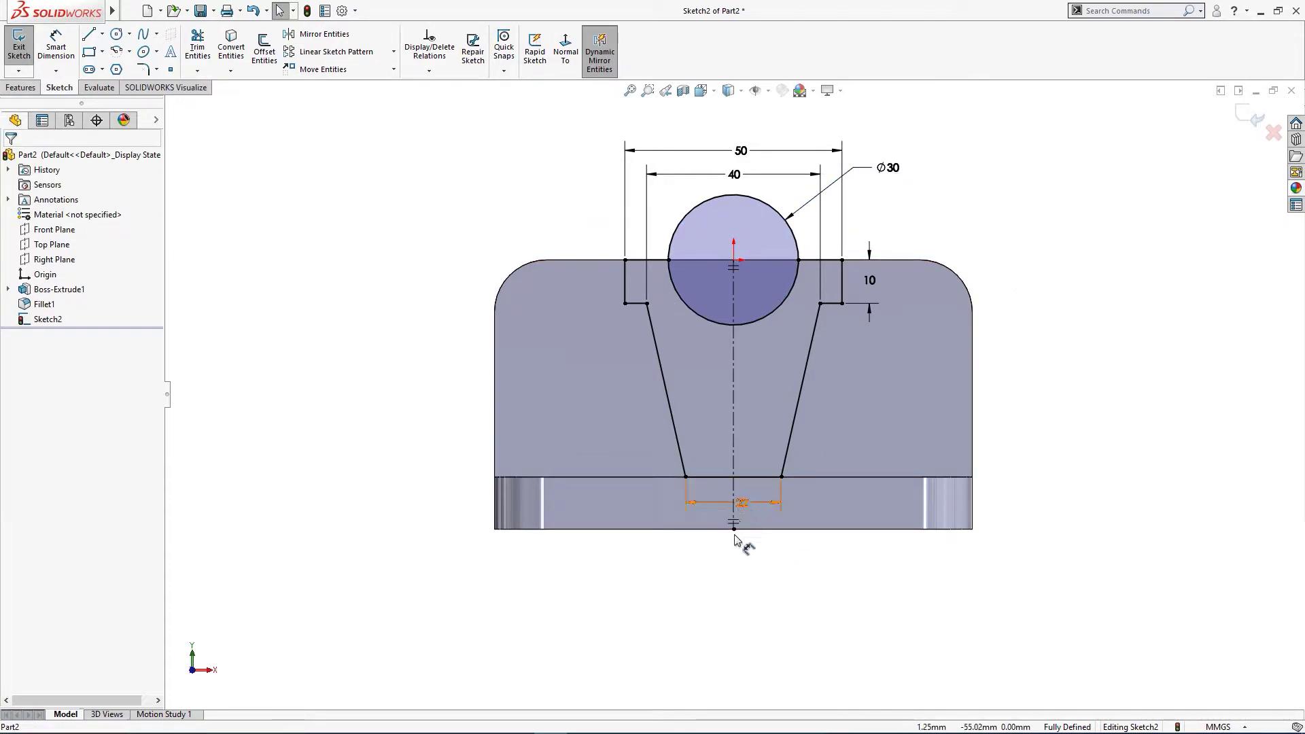
left_click_drag(743, 503, 743, 547)
left_click(861, 589)
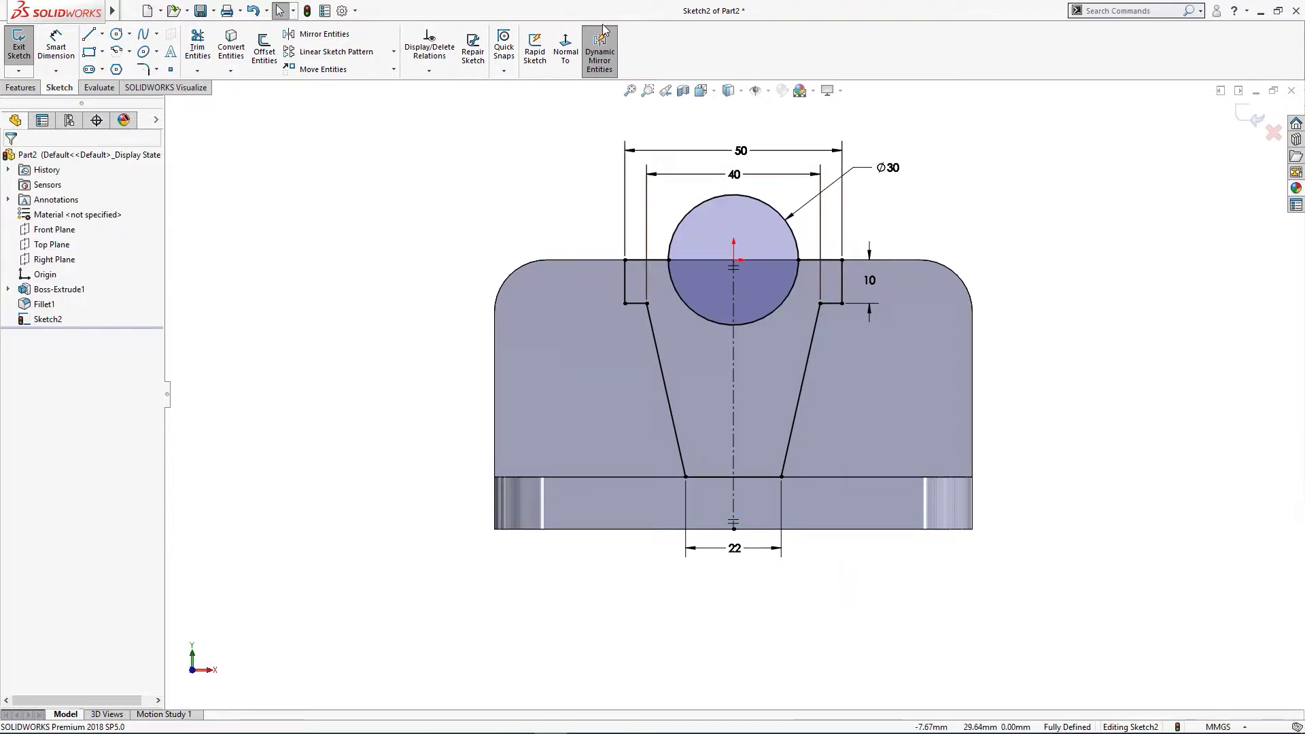
Turn off Dynamic Mirror and power-trim away the circle's upper arc.
left_click(599, 51)
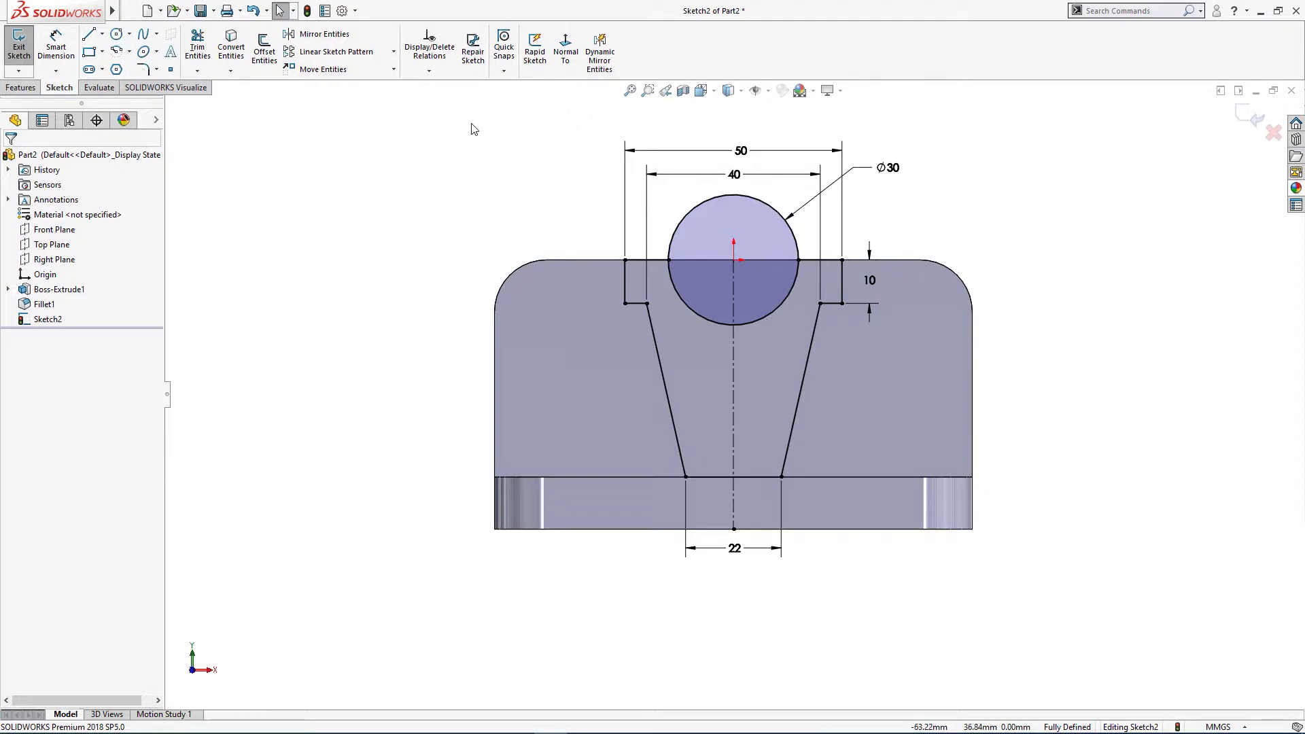
key("t")
left_click_drag(686, 230, 694, 239)
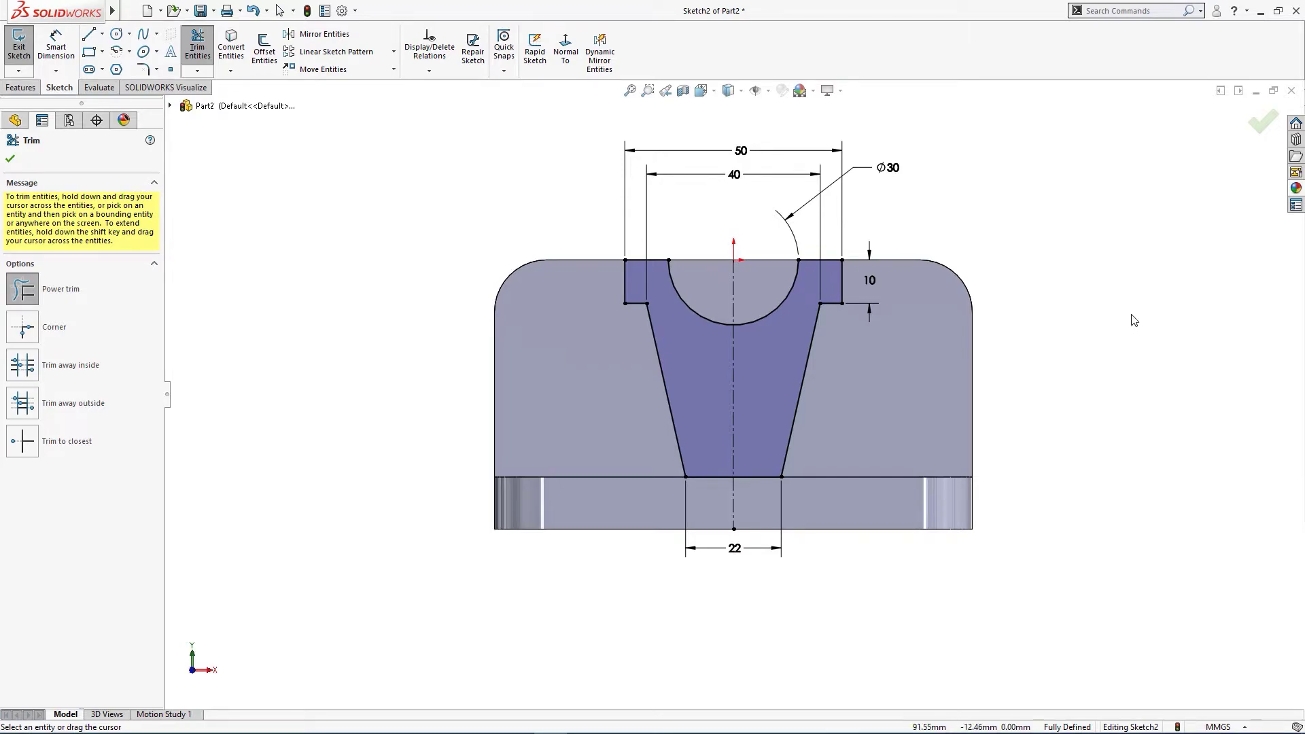
key("s")
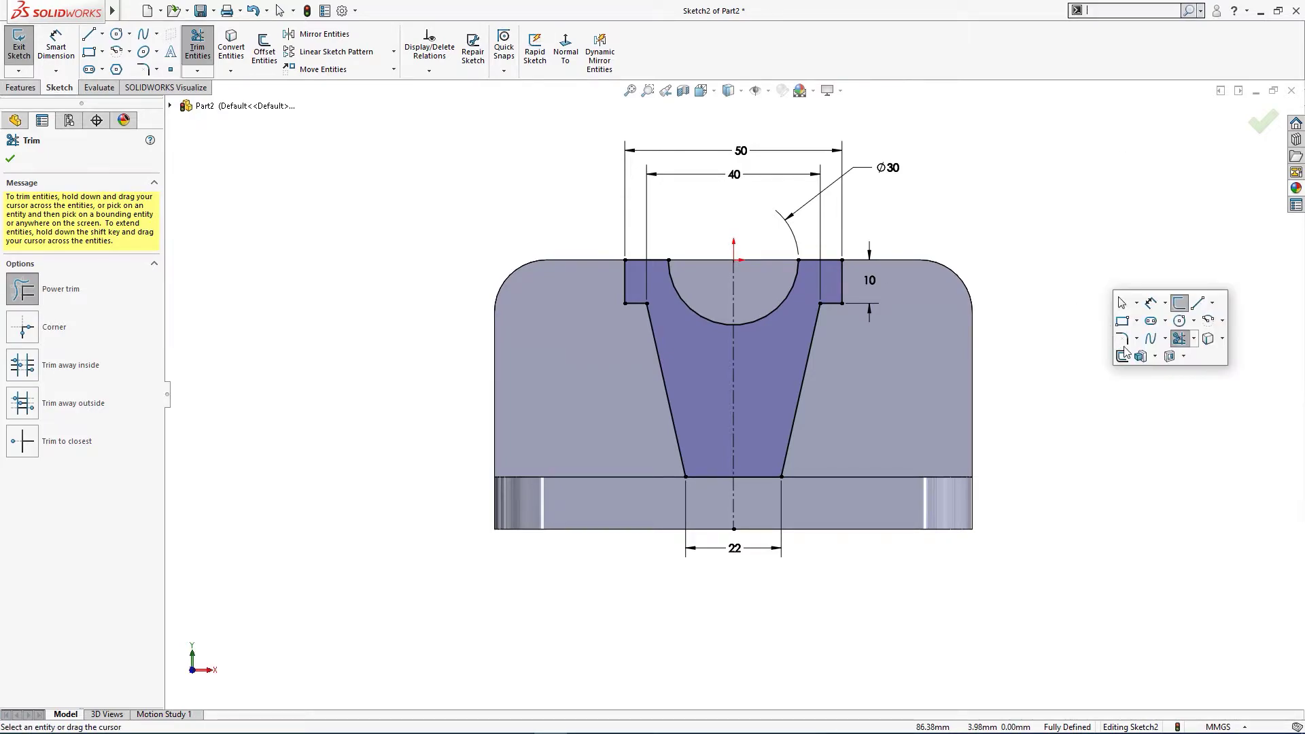
Extrude the rib profile as a 23 mm boss after checking the reference drawing.
left_click(1141, 355)
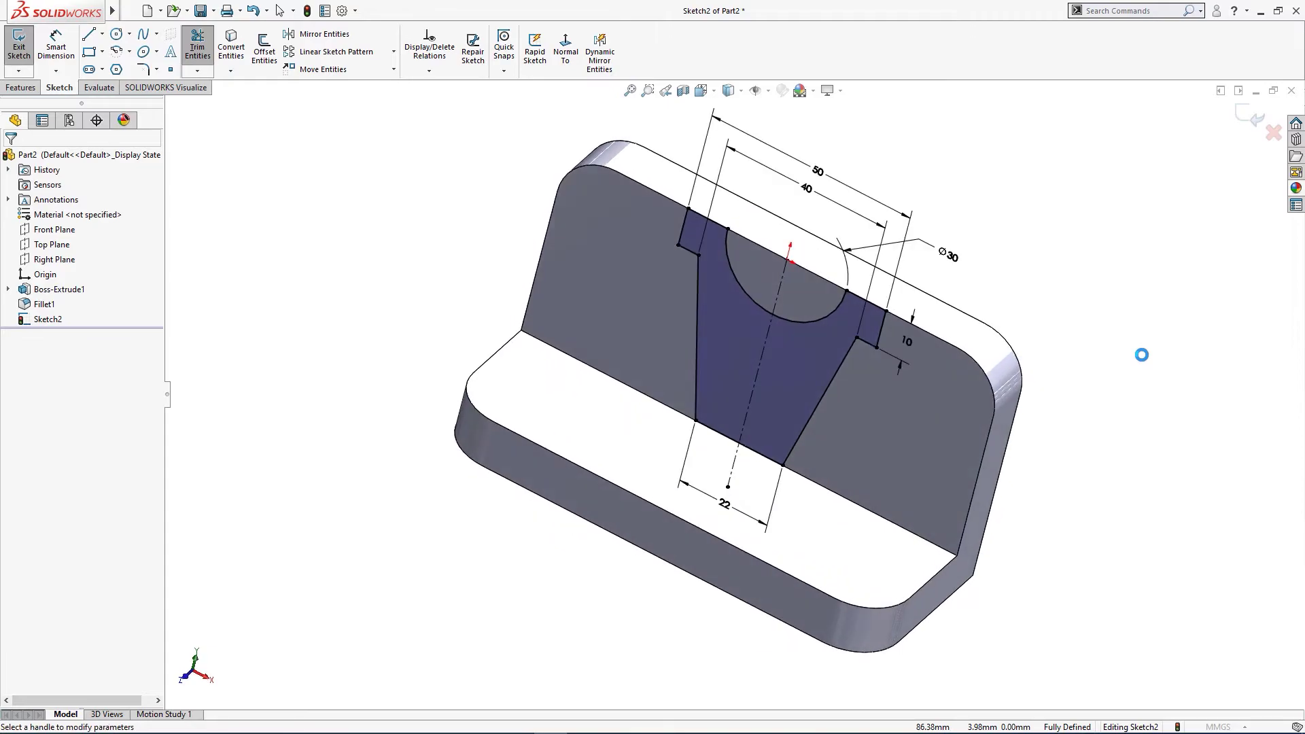
type("23")
key("Return")
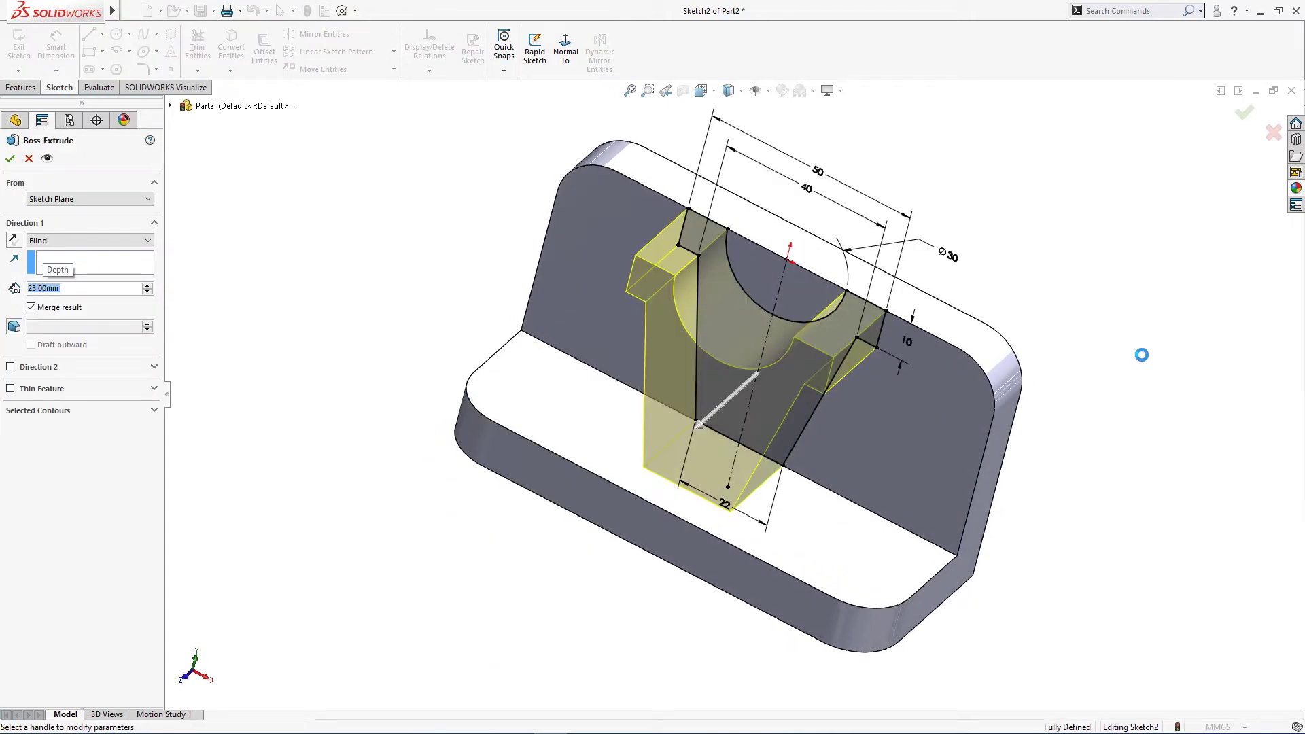
key("alt+Tab")
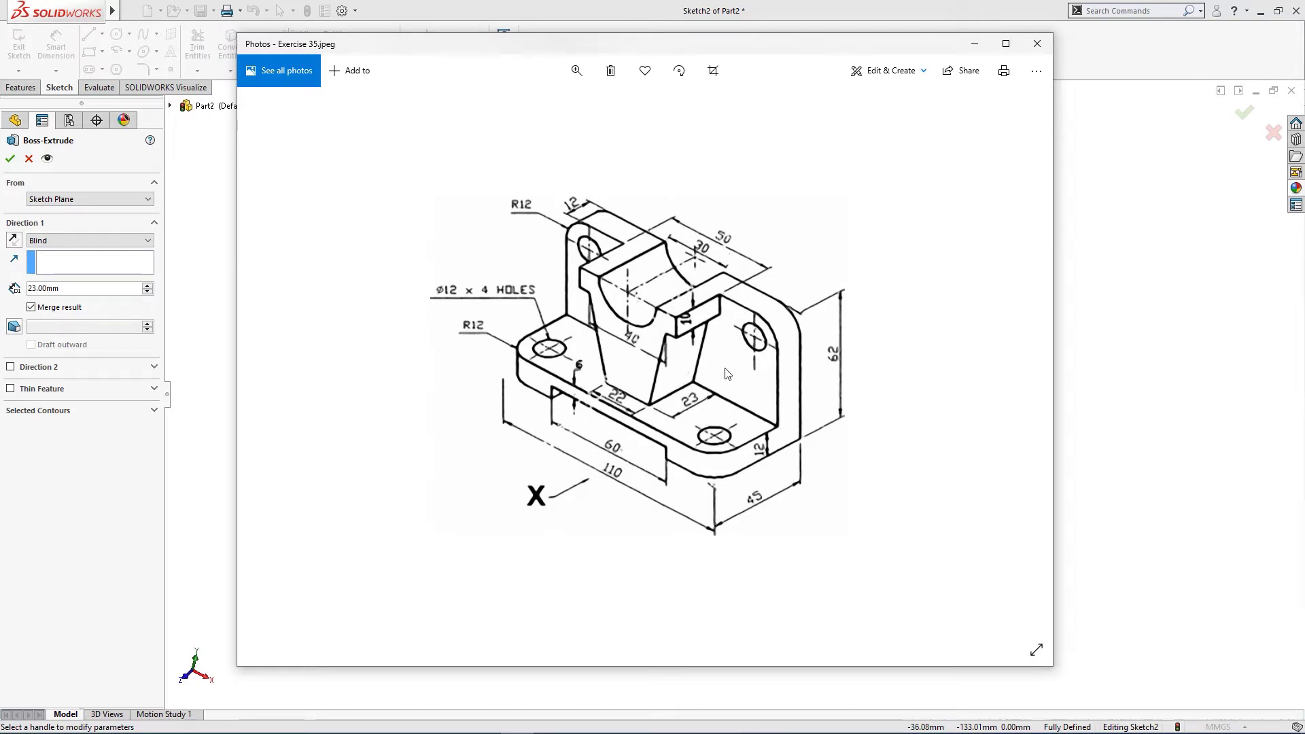
left_click(974, 43)
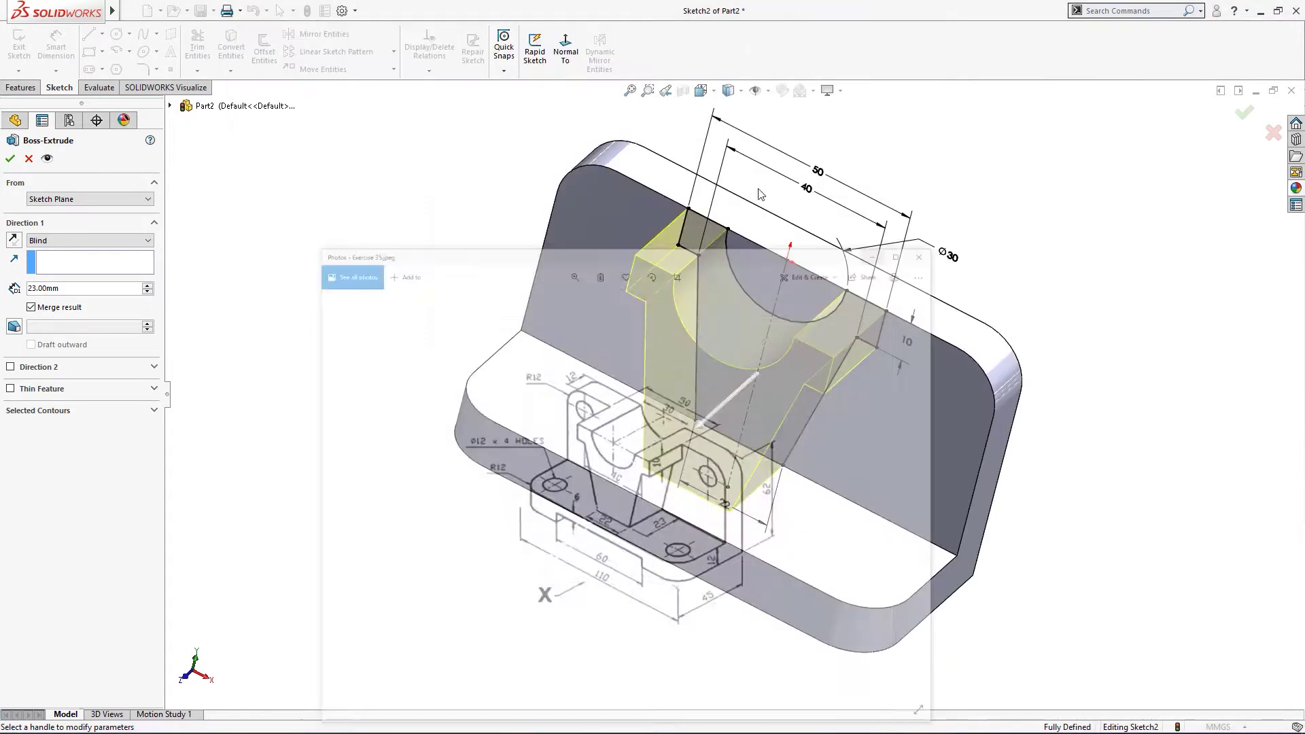
left_click(10, 158)
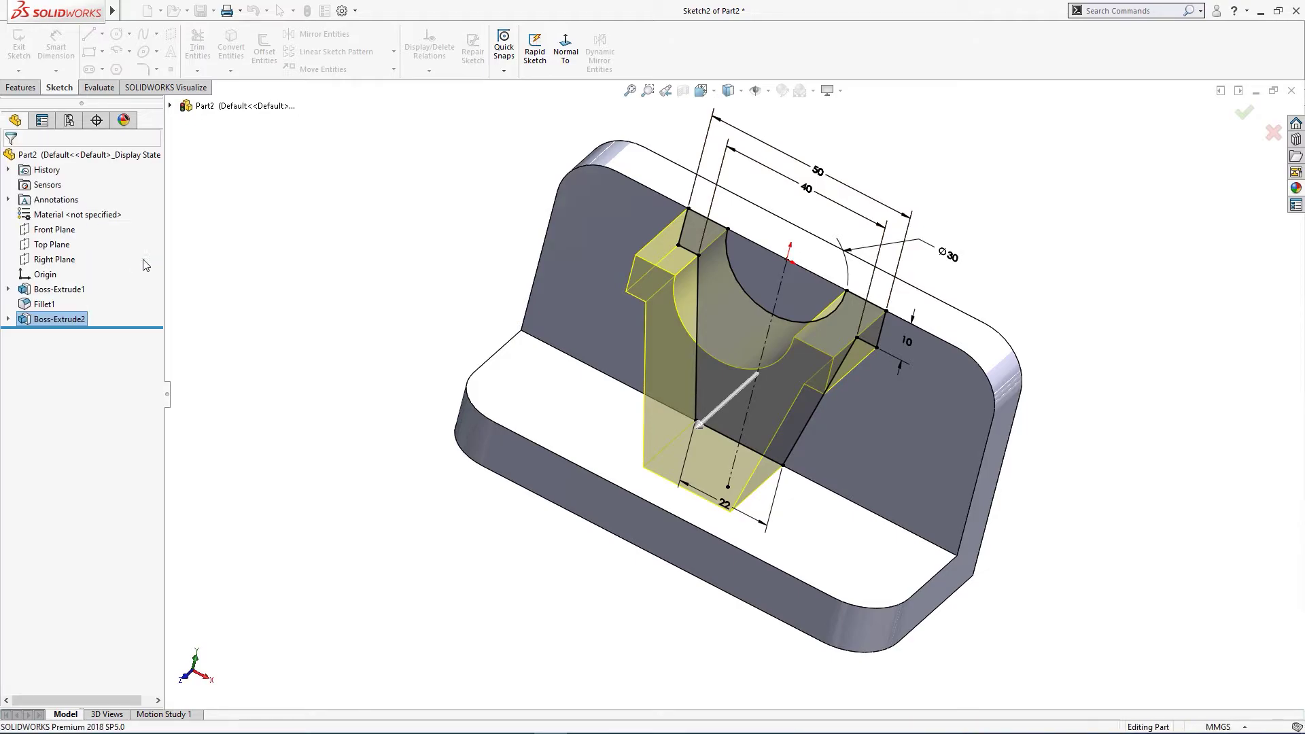
Start an Extruded Cut from Sketch2 and clear its selected contours.
left_click(8, 319)
left_click(63, 335)
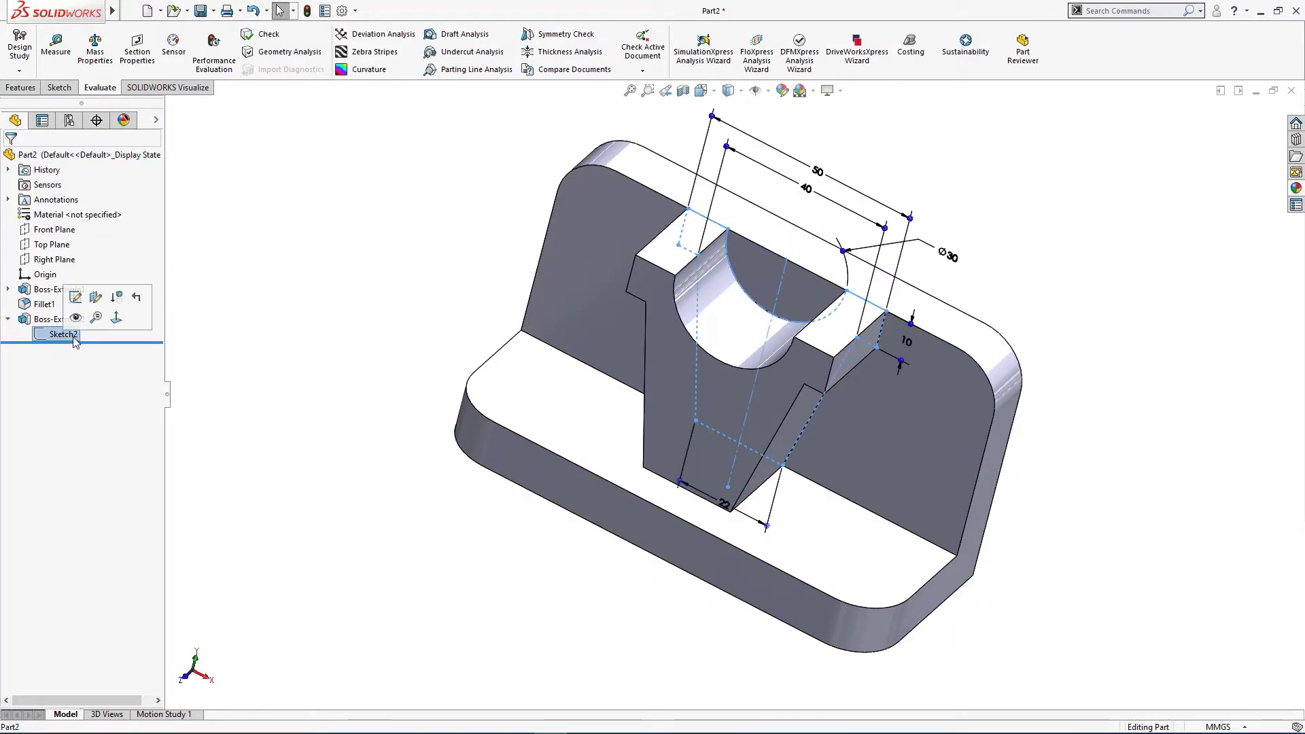
left_click(20, 87)
left_click(201, 51)
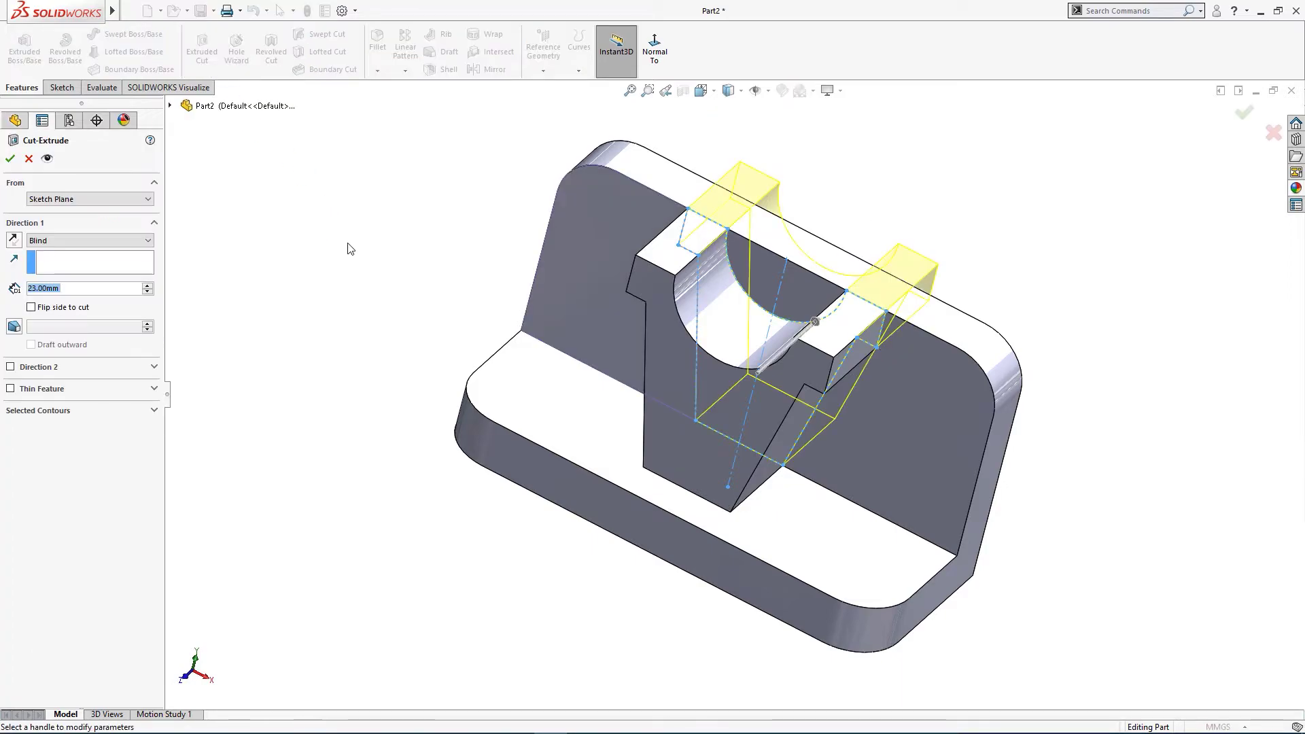
left_click(138, 411)
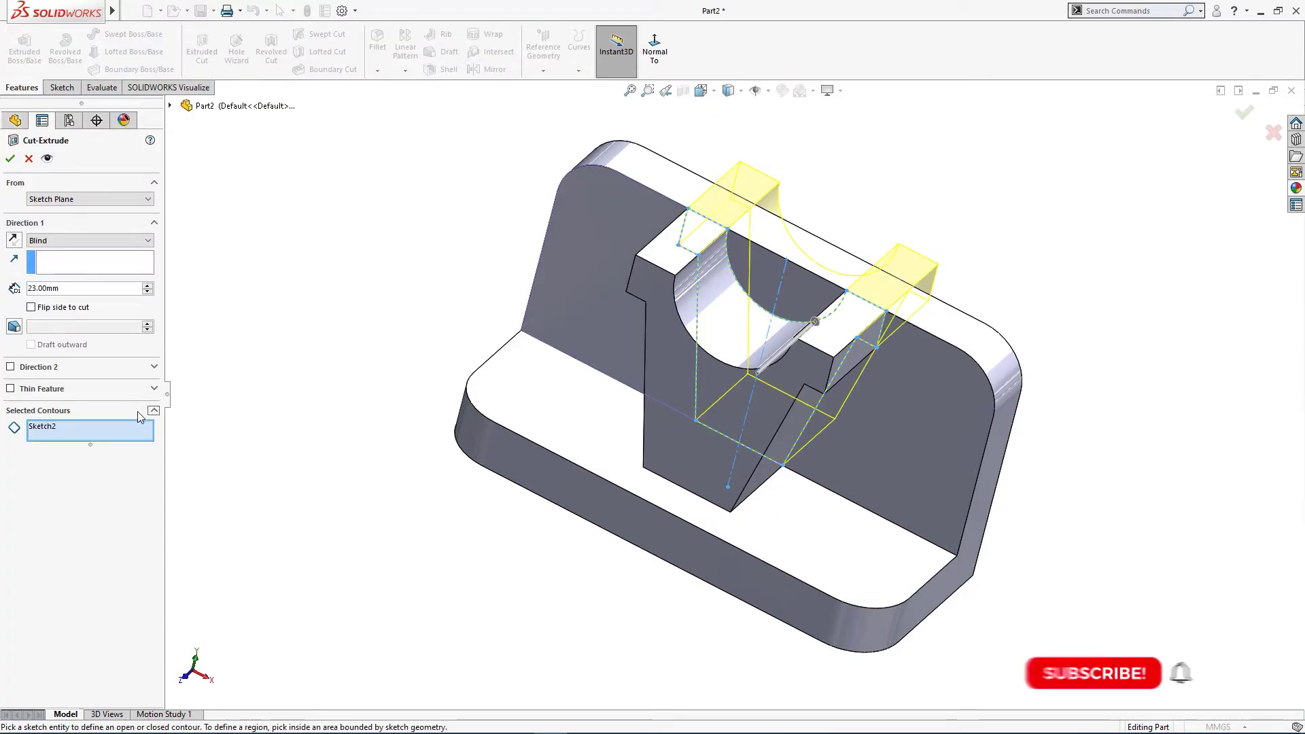
left_click(72, 428)
right_click(73, 432)
left_click(112, 437)
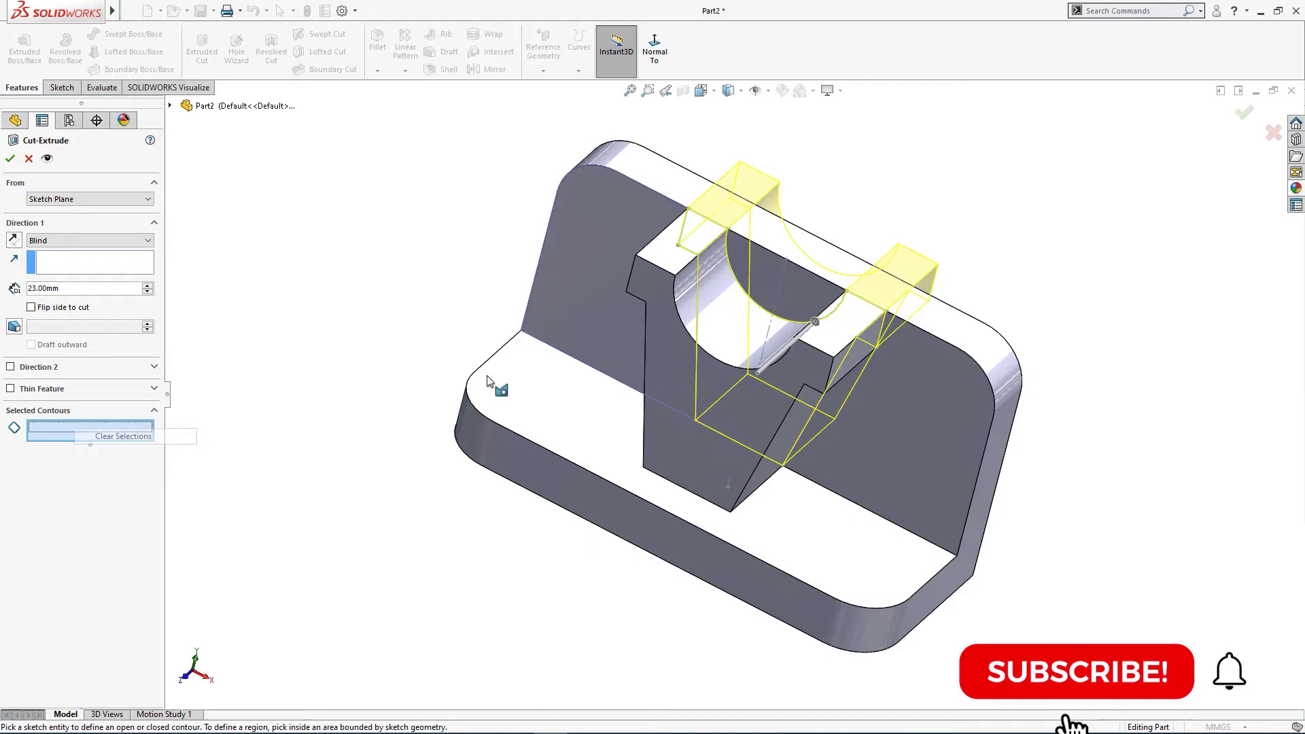
Cut the two semicircle regions Through All, then view the part isometrically.
left_click(737, 255)
left_click(814, 299)
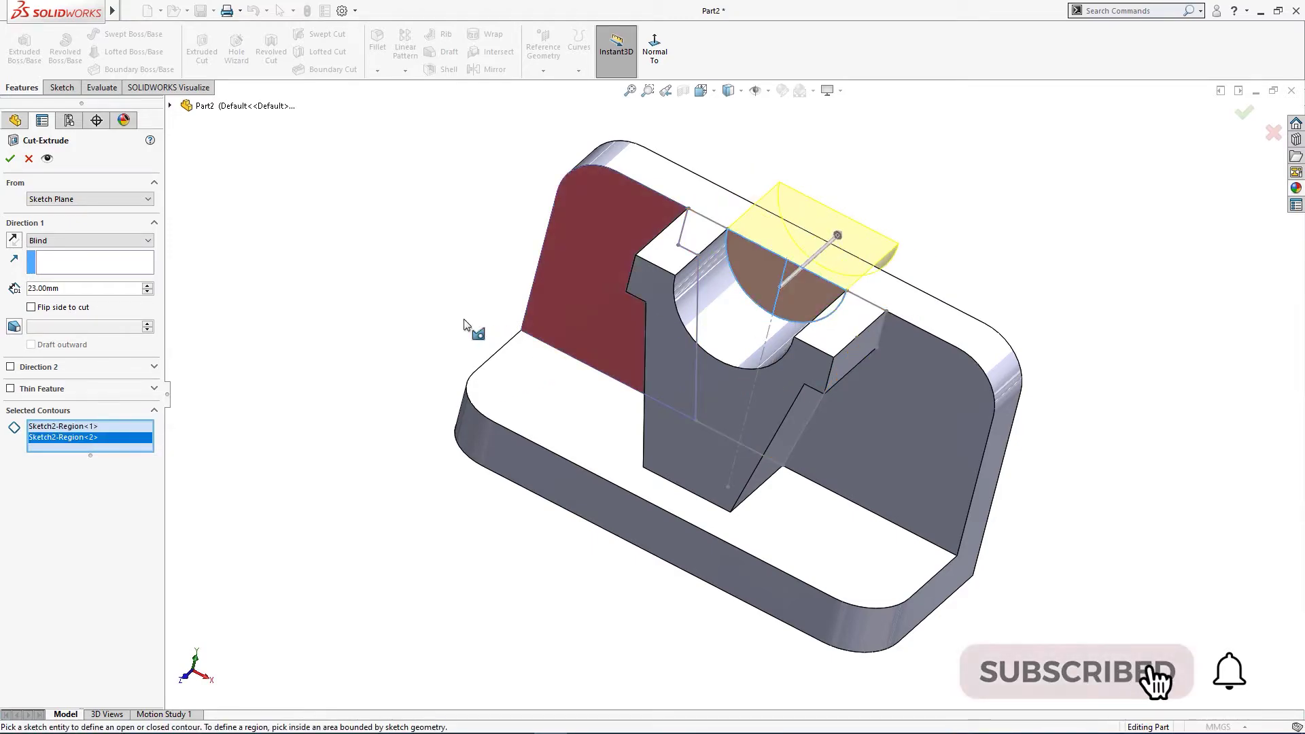
left_click(60, 240)
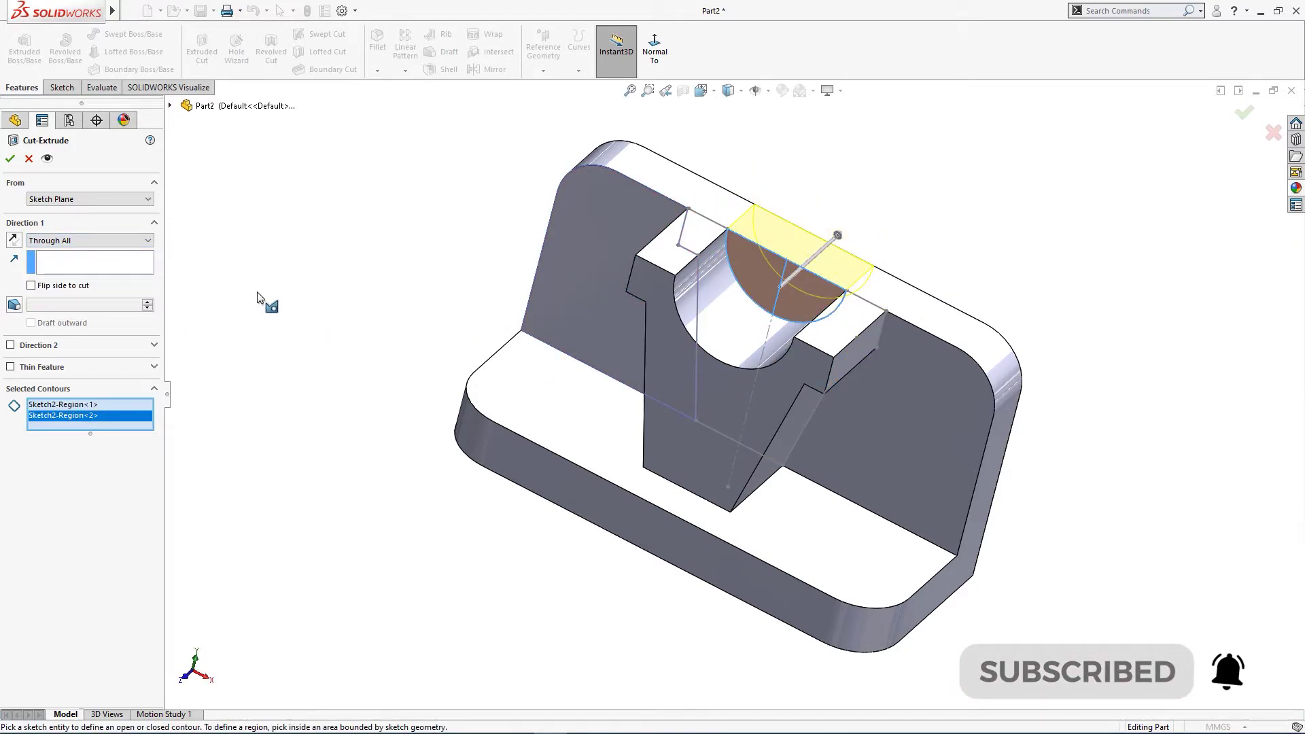
mouse_move(257, 297)
middle_mouse_down()
mouse_move(323, 312)
mouse_move(269, 314)
middle_mouse_up()
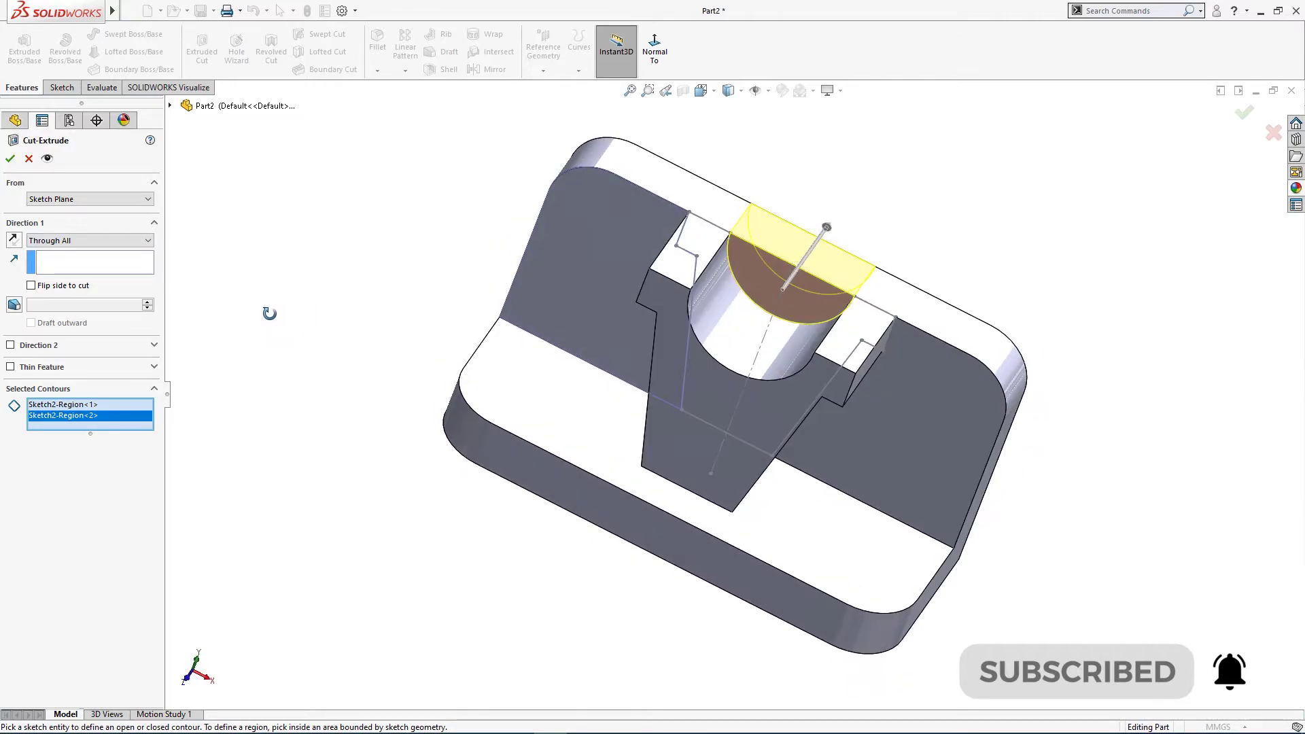
left_click(10, 159)
mouse_move(348, 292)
middle_mouse_down()
mouse_move(395, 302)
mouse_move(276, 292)
middle_mouse_up()
key("ctrl+7")
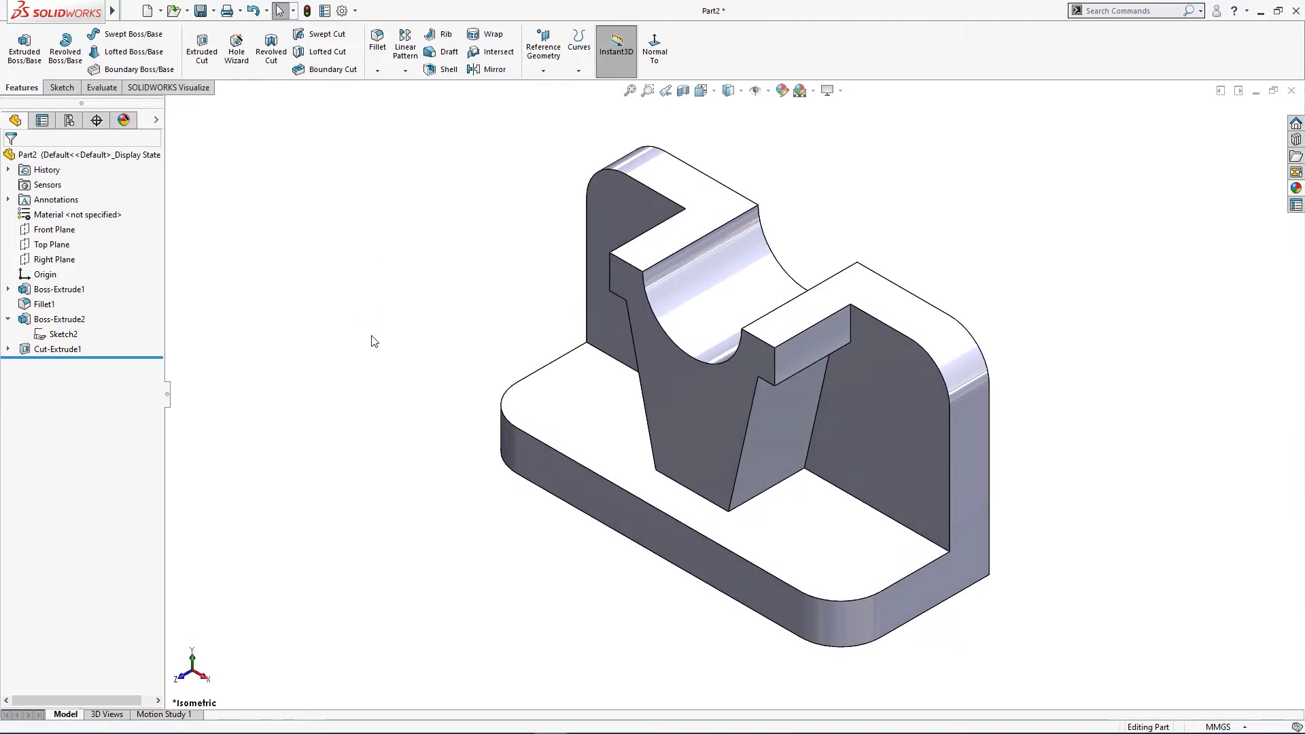
Sketch a 12 mm circle near the left end of the base's top face.
left_click(535, 410)
left_click(592, 368)
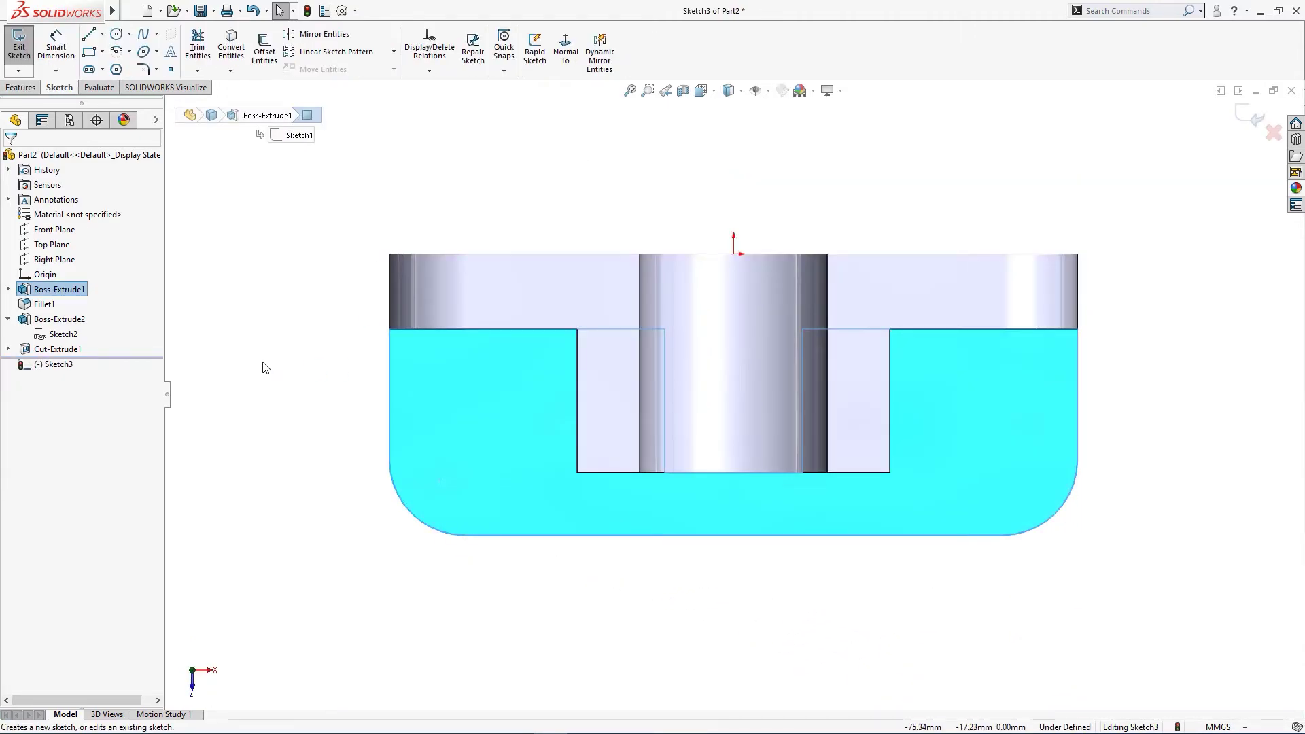
right_click_drag(263, 369, 367, 382)
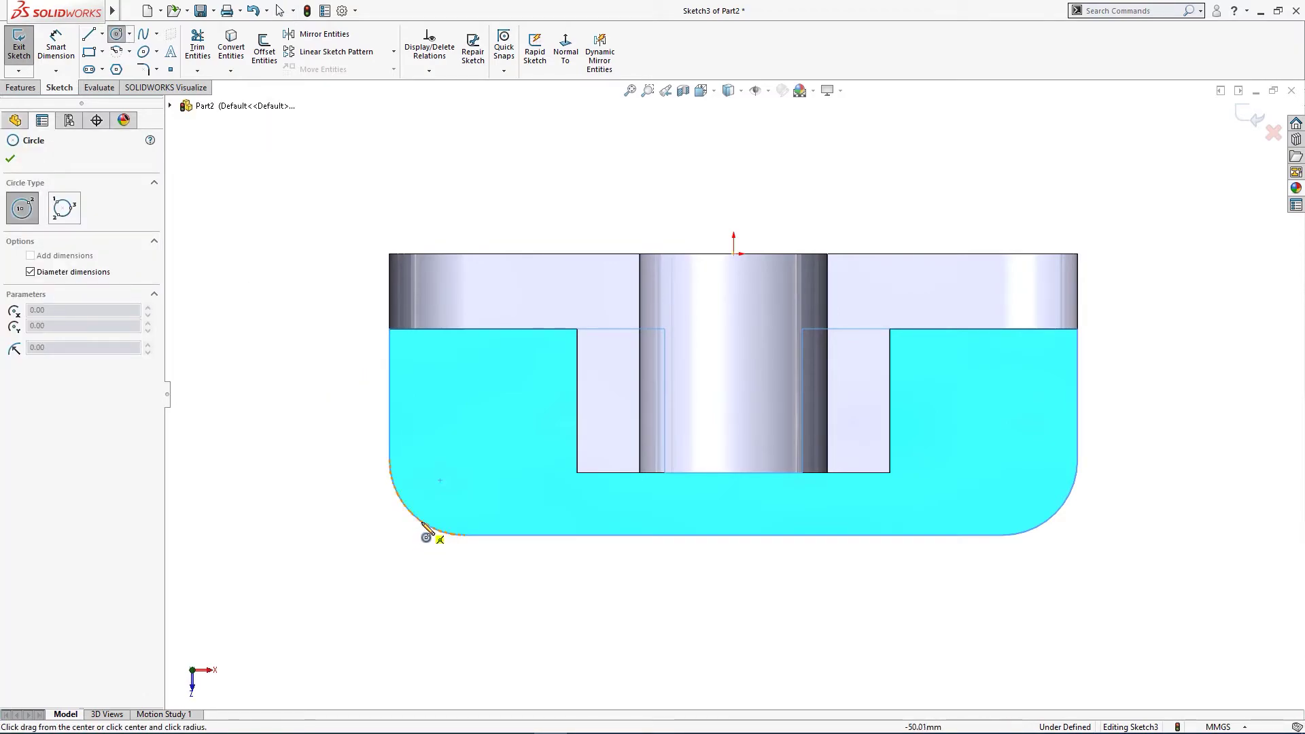
left_click(466, 461)
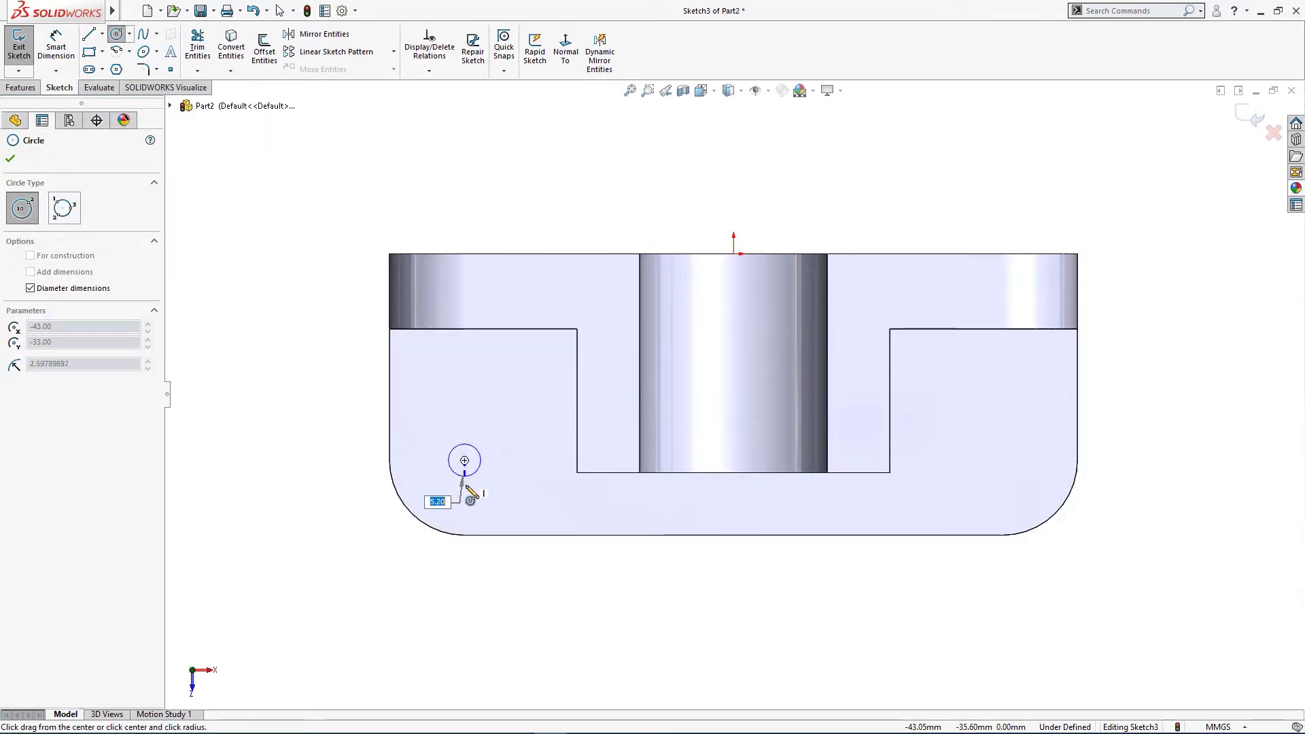
type("2")
key("Return")
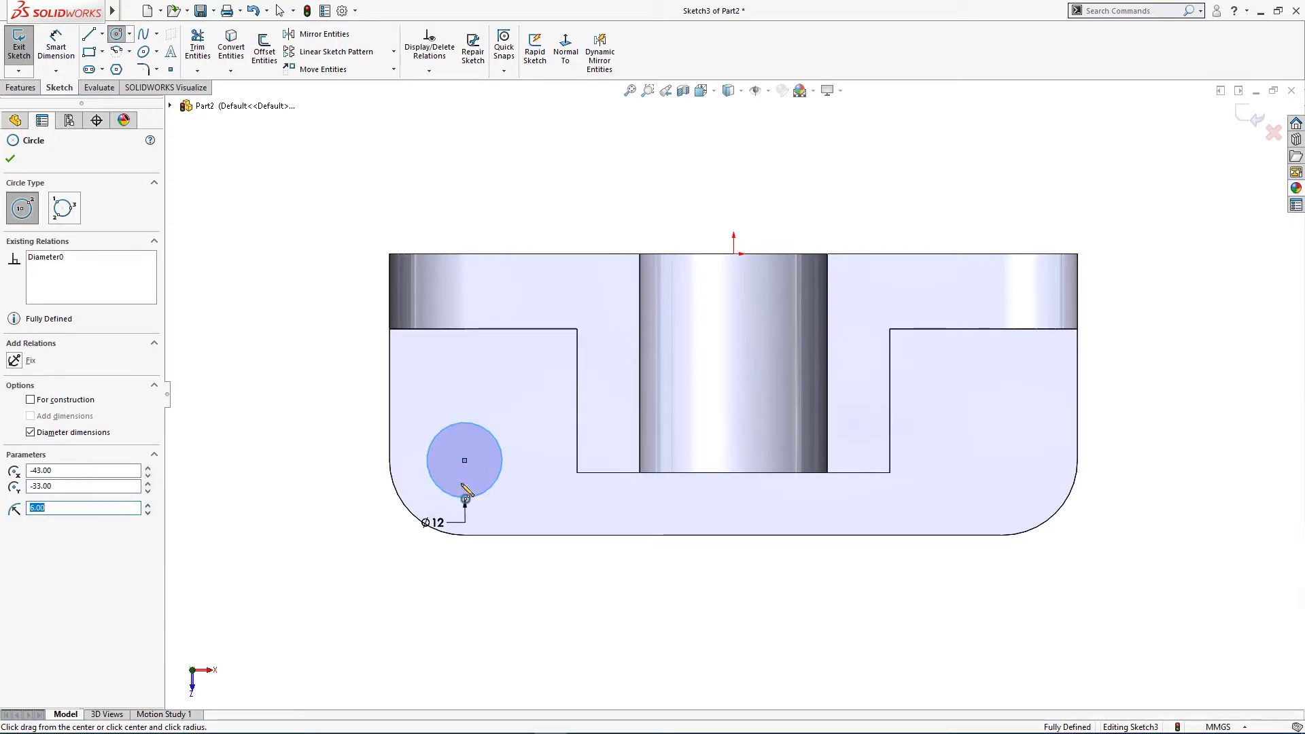
key("Escape")
Add a vertical centreline from the origin and mirror the circle to the right side.
right_click_drag(495, 595, 554, 533)
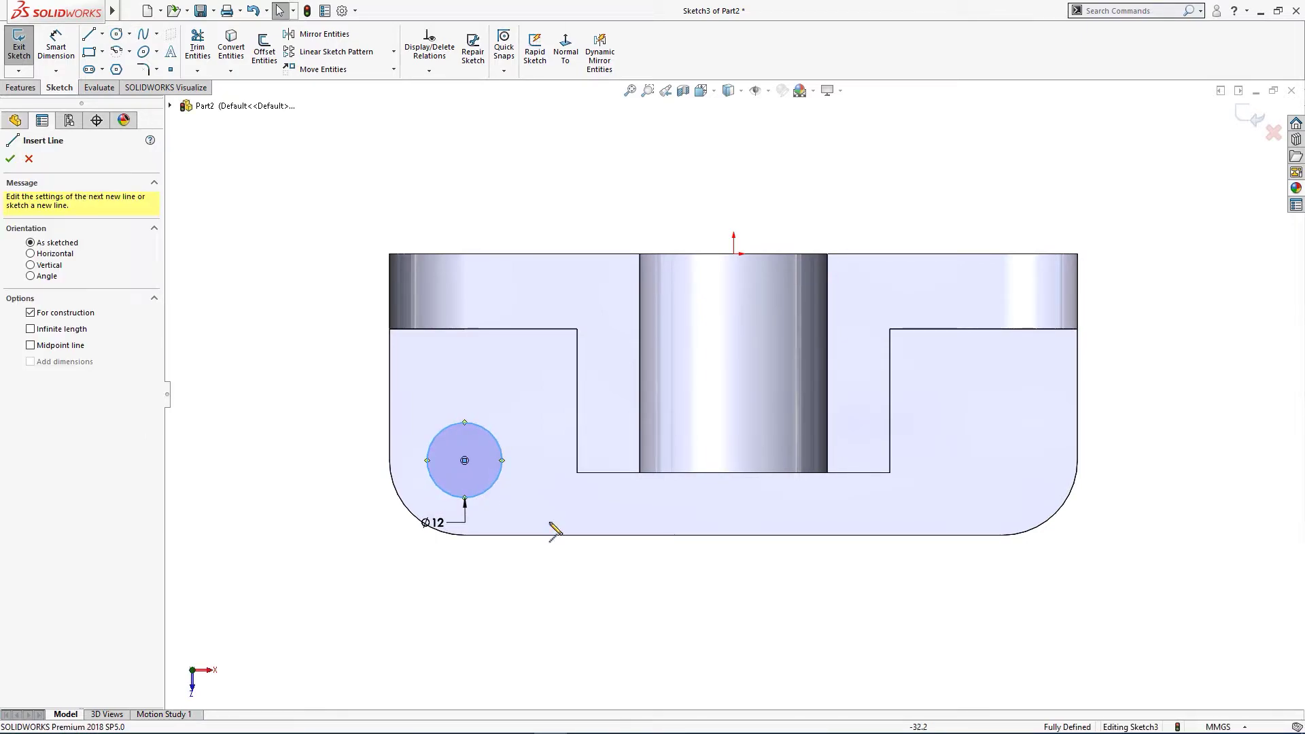
left_click(734, 251)
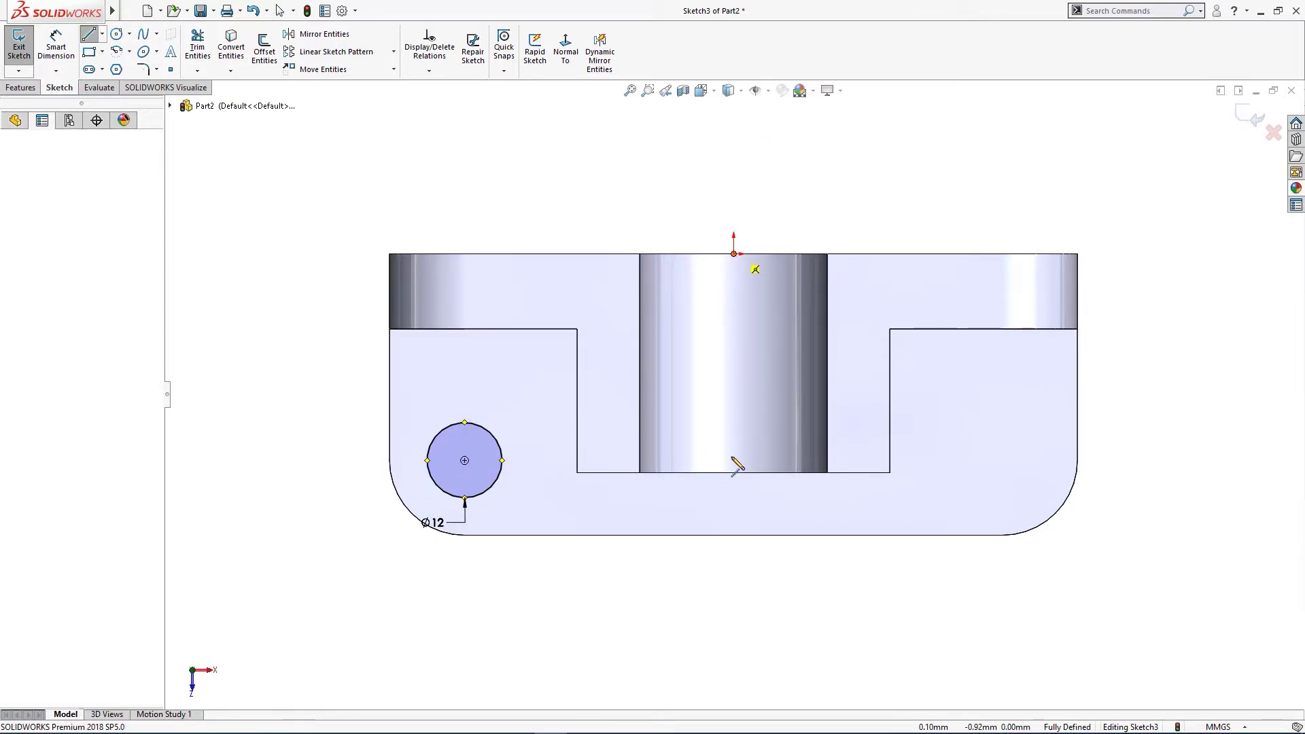
left_click(735, 568)
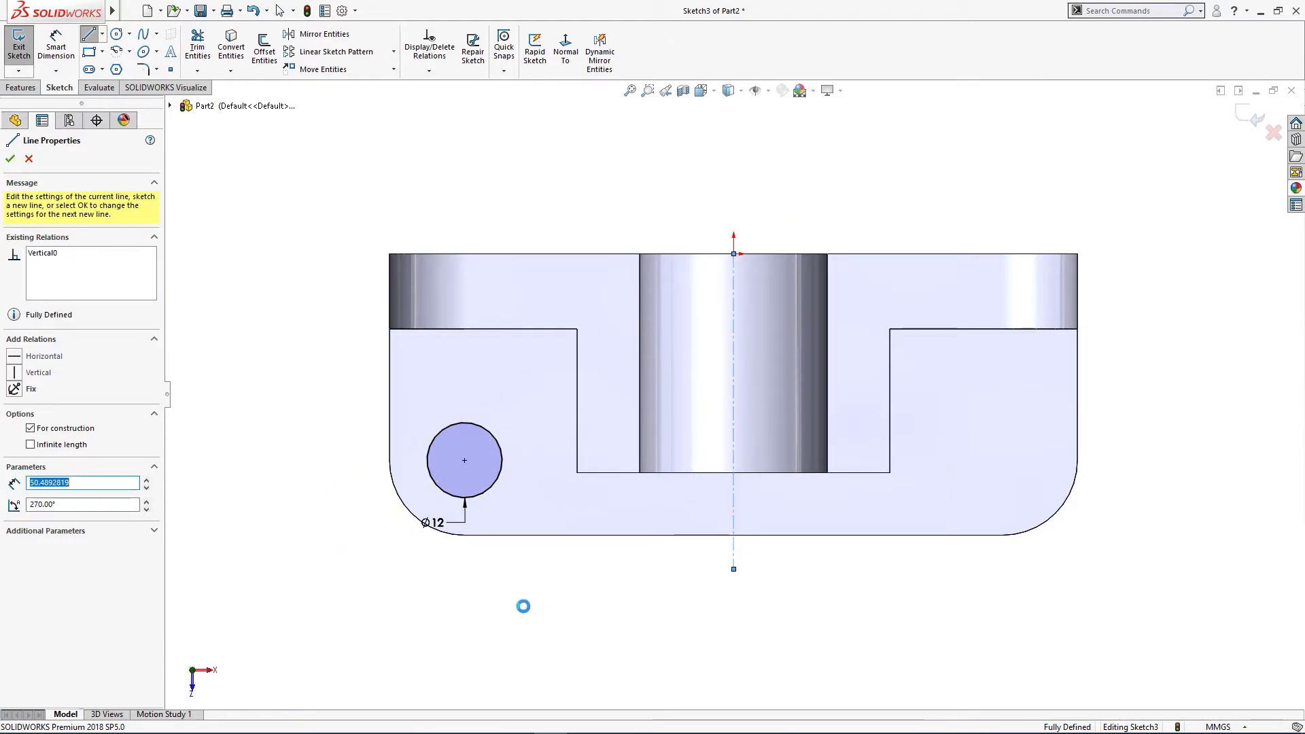
key("Escape")
left_click_drag(401, 606, 884, 186)
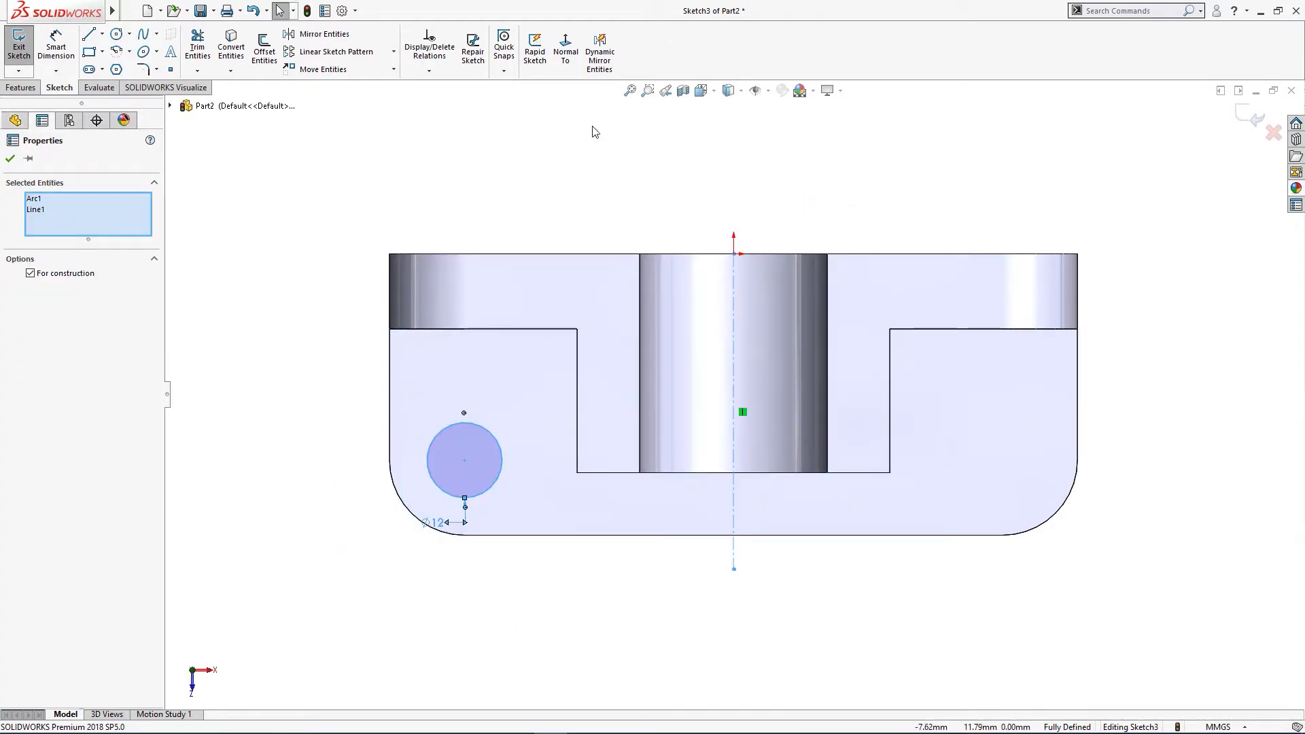
left_click(324, 34)
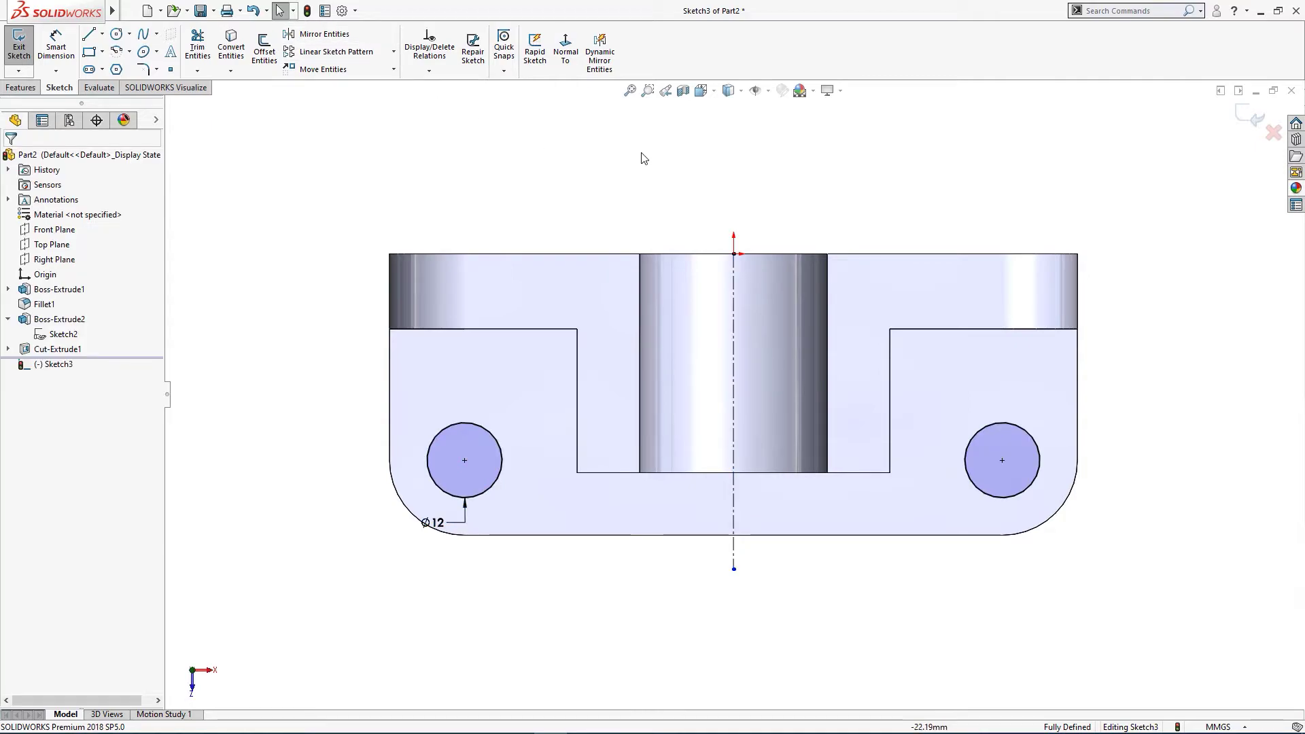
Extrude-cut both base hole circles Through All.
key("s")
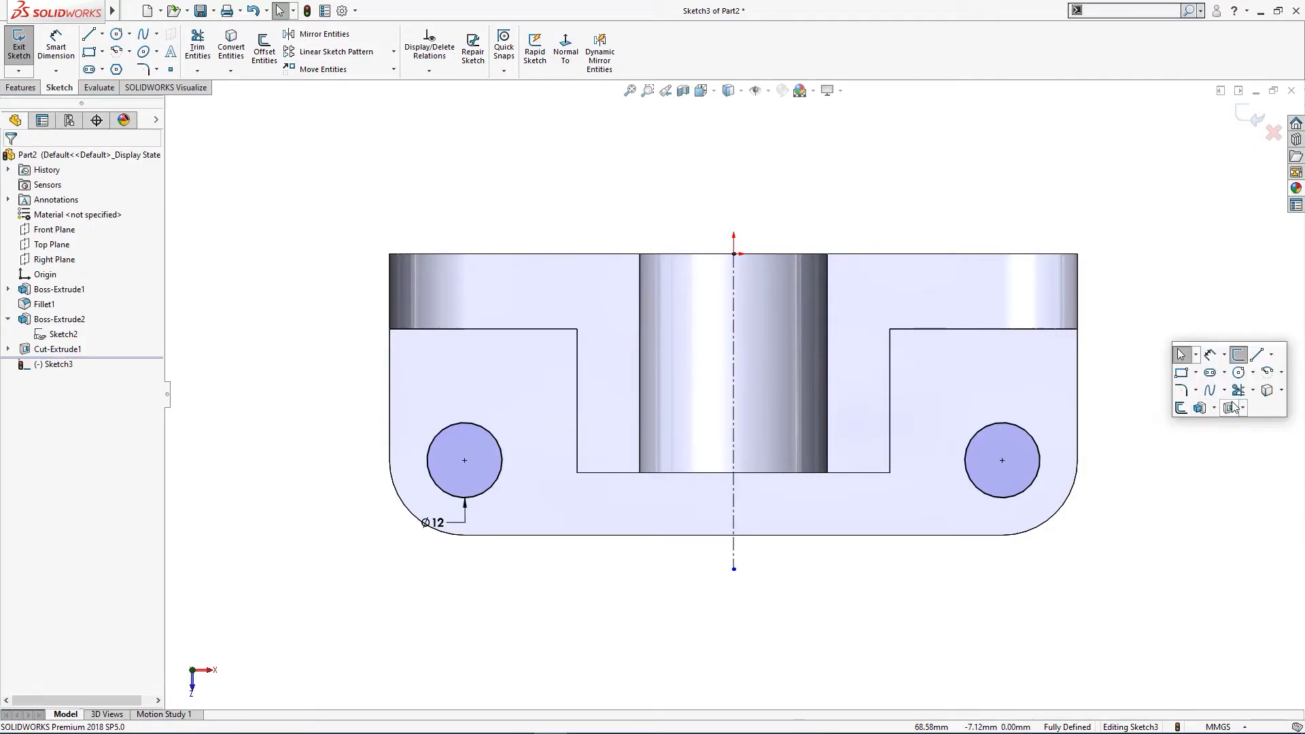
key("ctrl+7")
right_click(1026, 268)
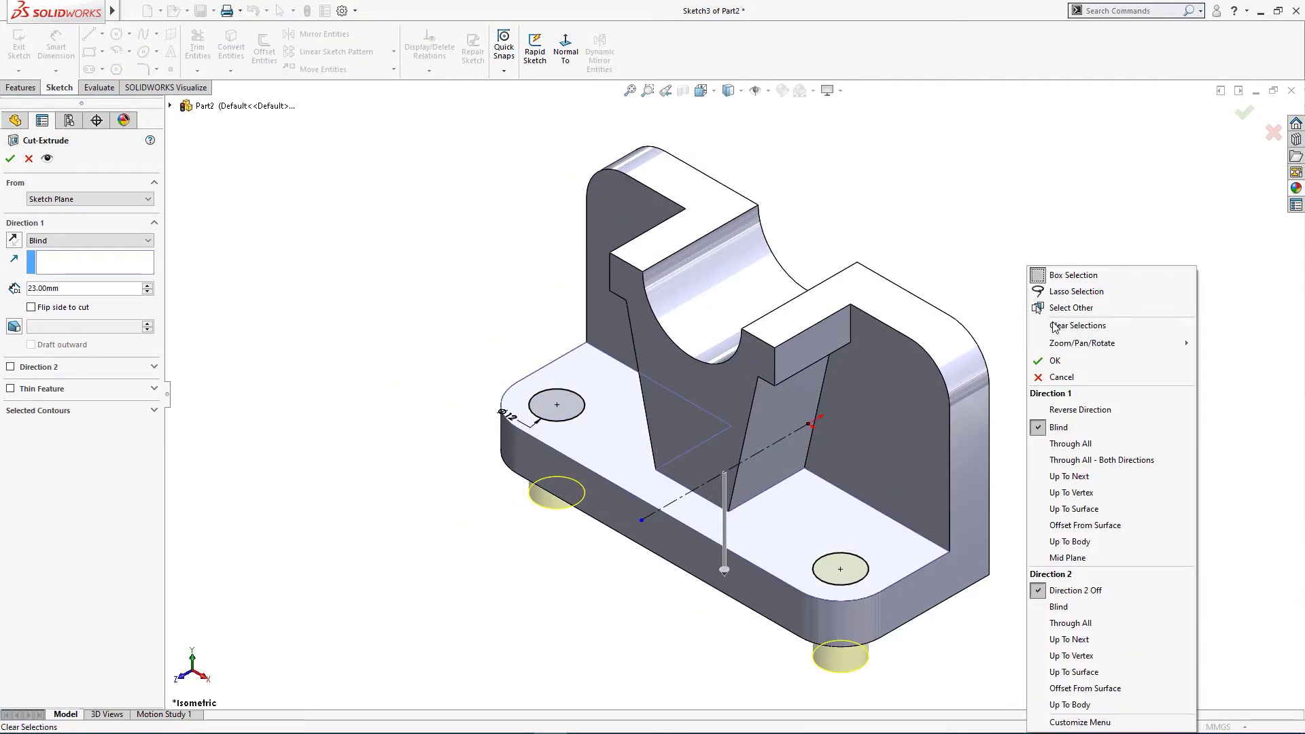
left_click(1071, 443)
key("Return")
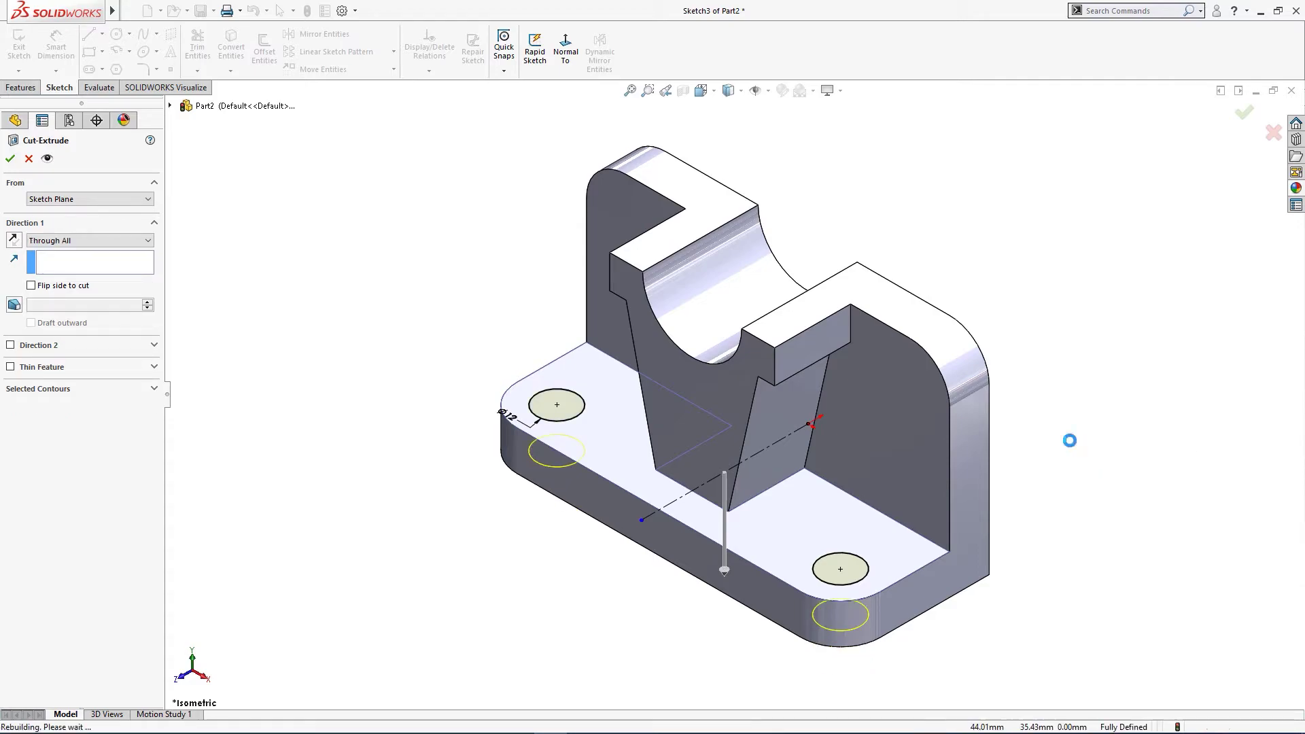
middle_click_drag(1071, 444, 987, 369)
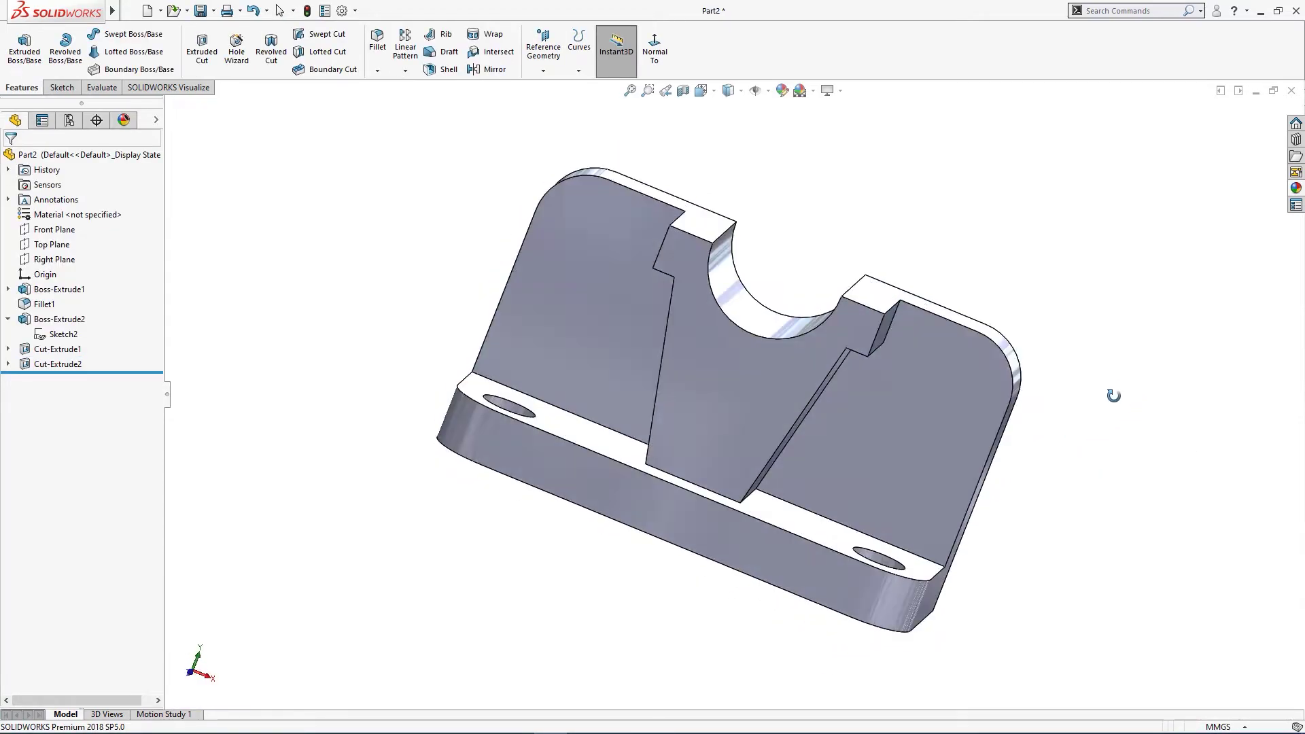
Sketch a 12 mm circle near the upper right of the upright wall's front face.
key("ctrl+7")
left_click(918, 400)
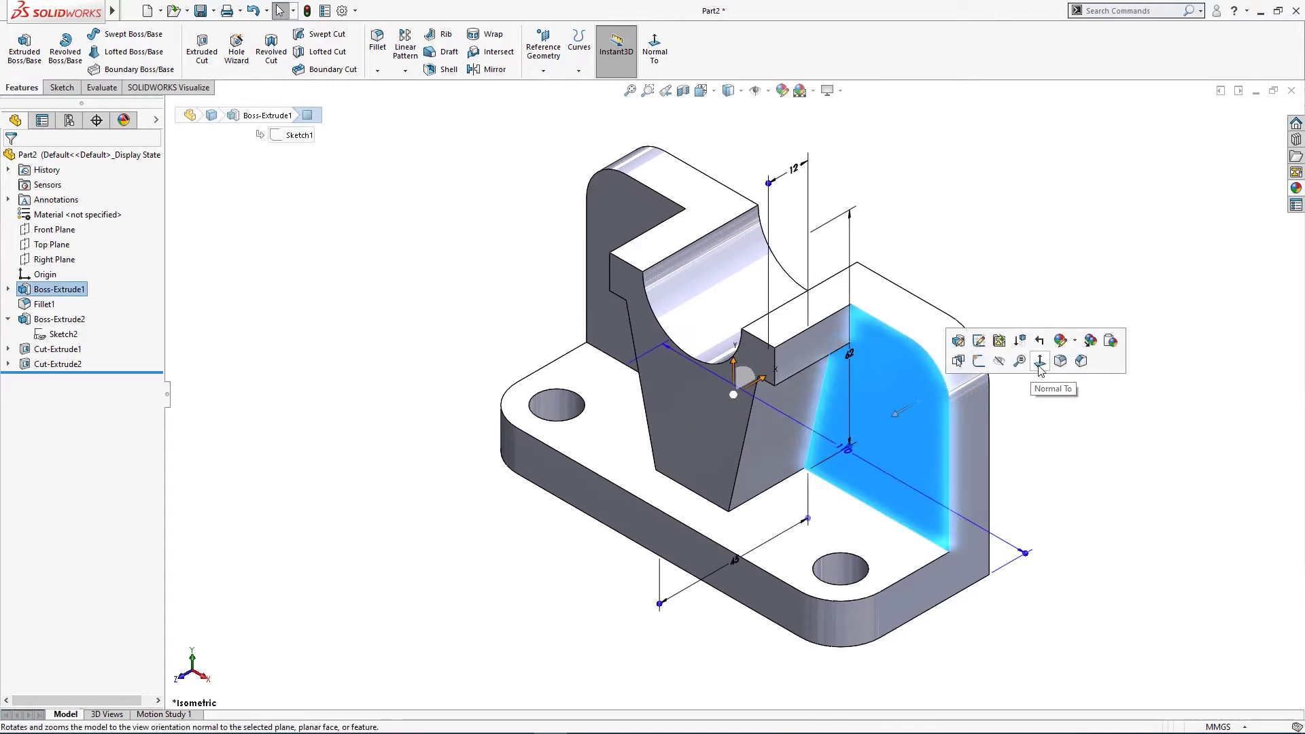
left_click(978, 361)
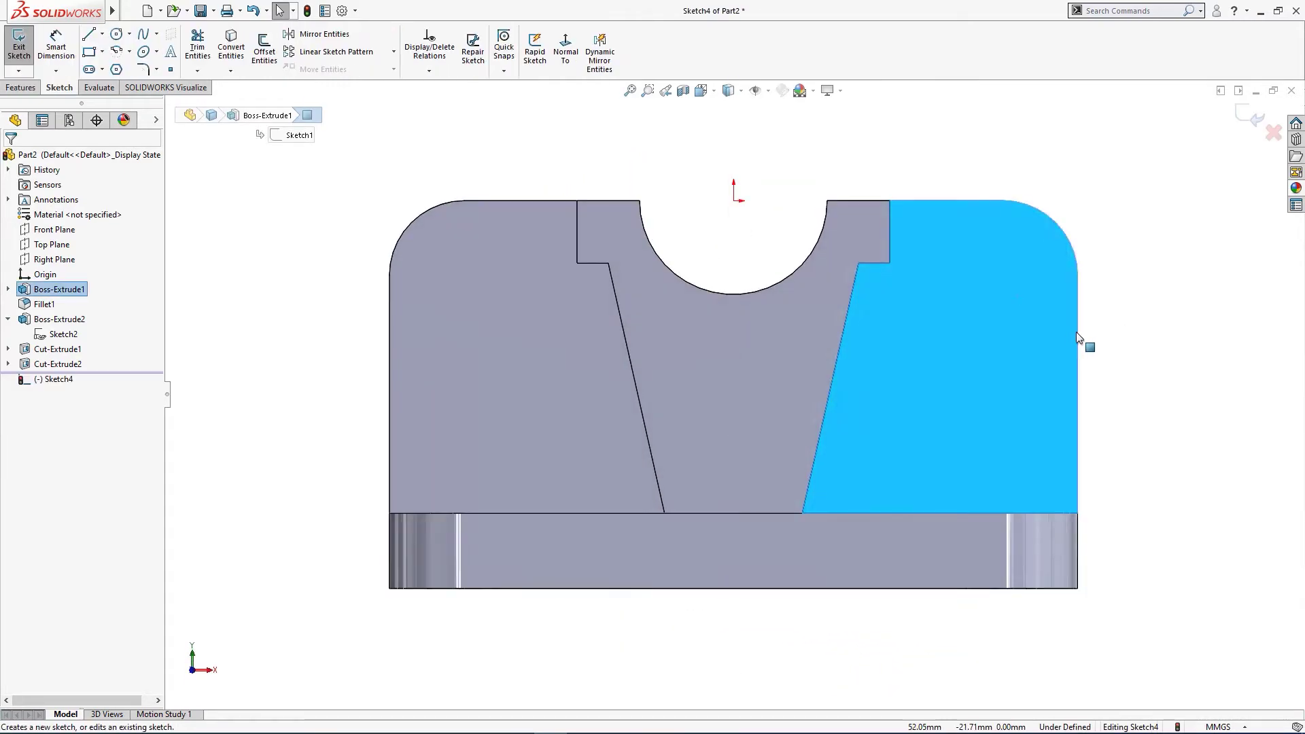
right_click_drag(1101, 326, 1171, 327)
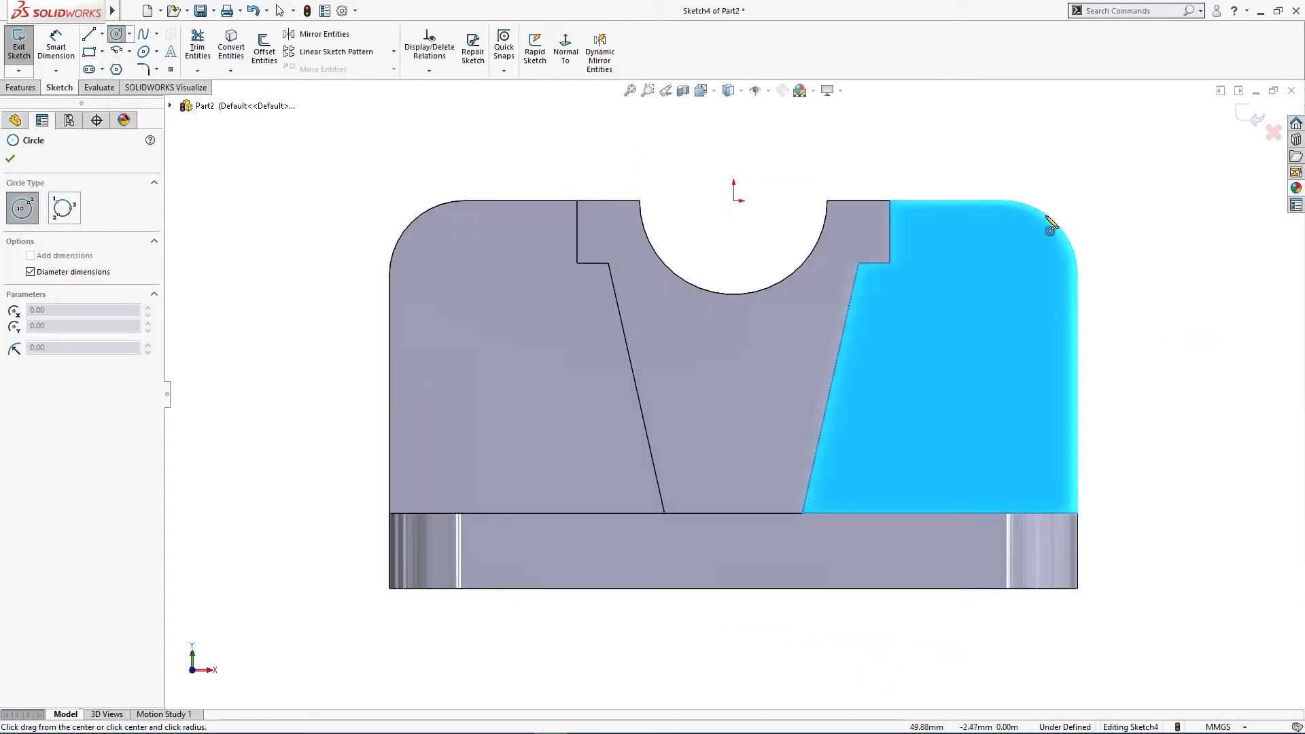
left_click(1002, 277)
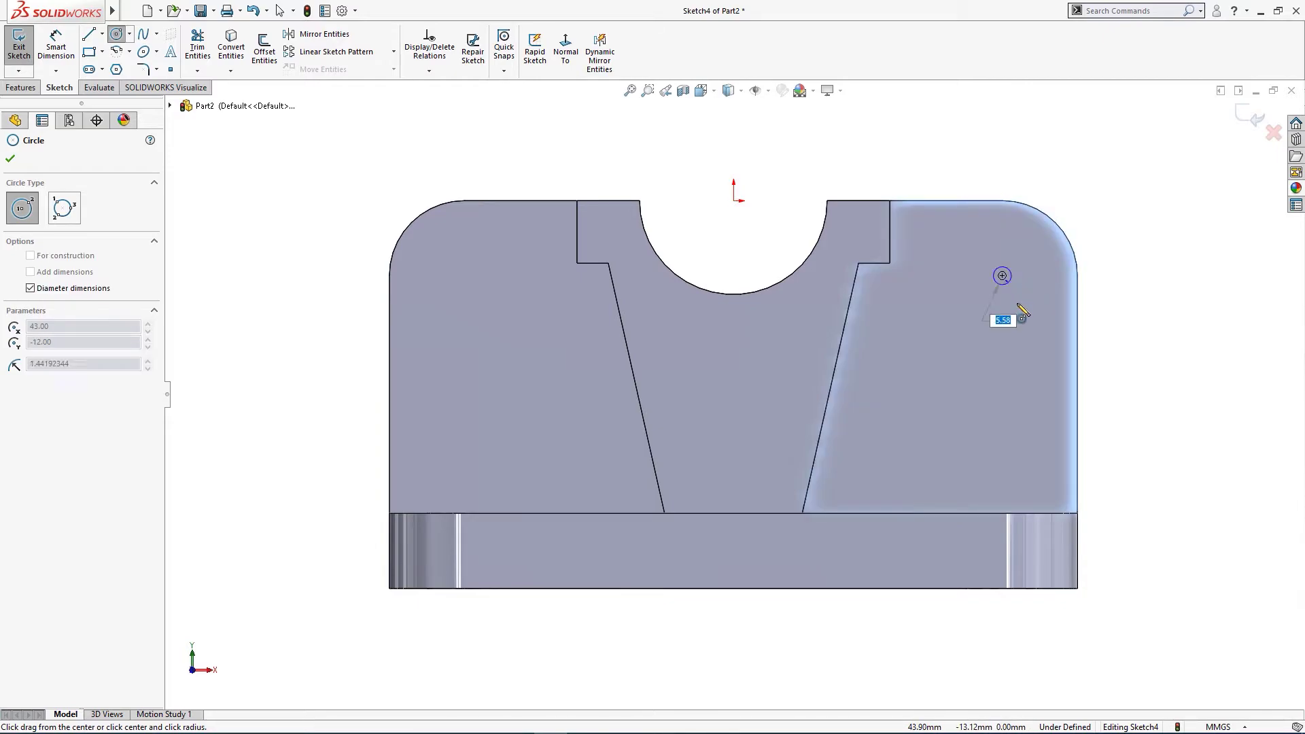
type("2")
key("Return")
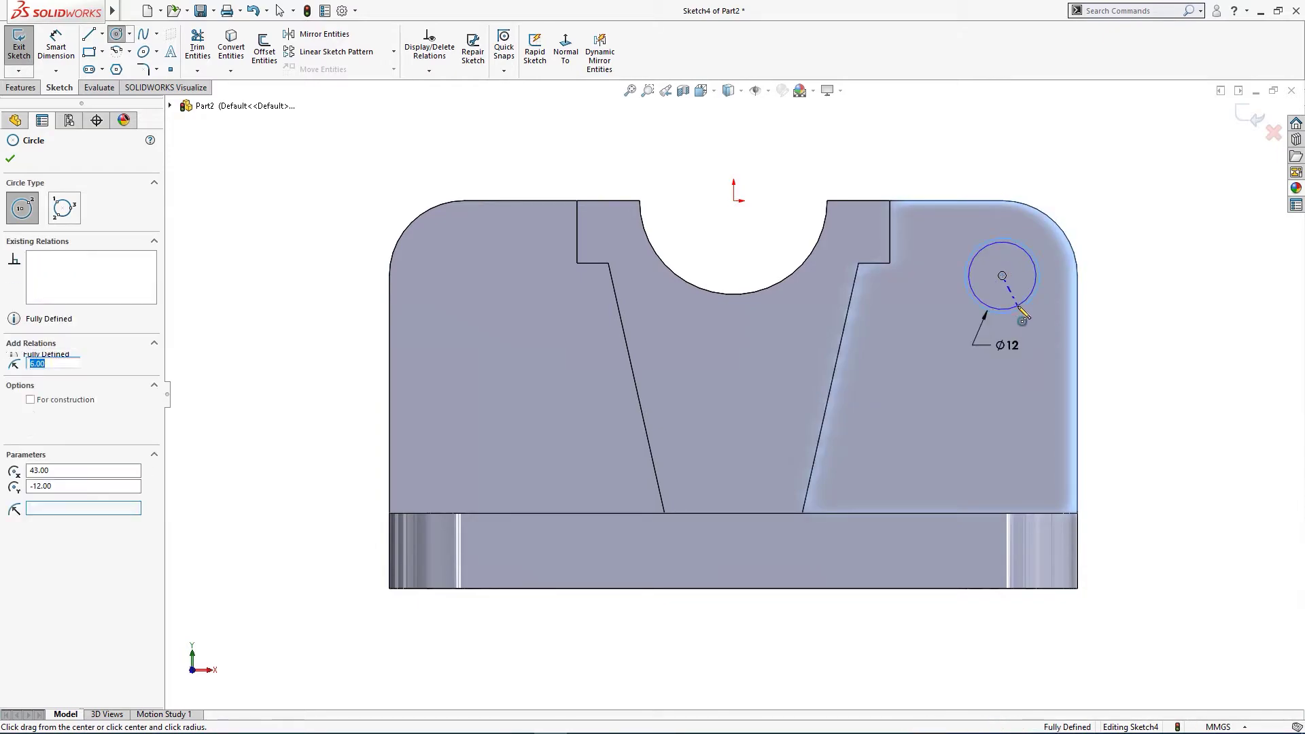
Draw a vertical centreline from the origin and mirror the circle to the left side.
right_click_drag(1110, 303, 1050, 302)
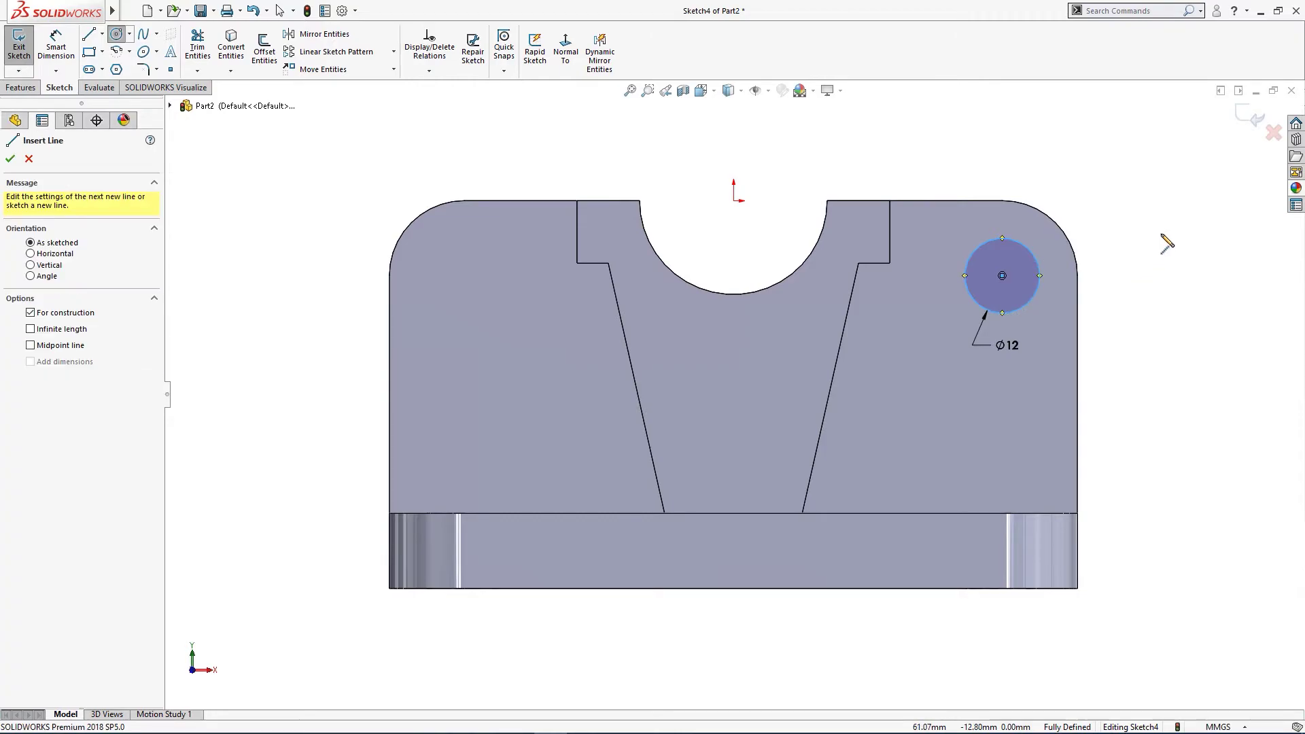
left_click(735, 201)
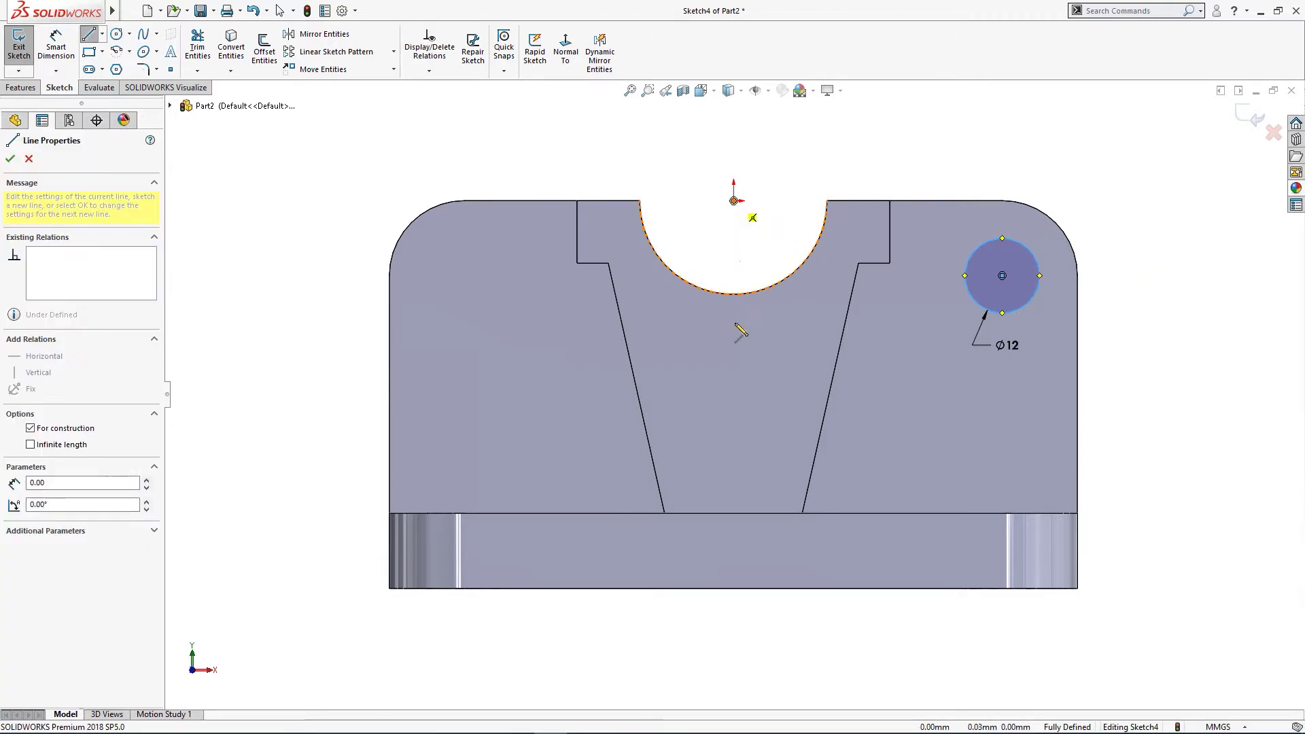
left_click(735, 429)
key("Escape")
left_click_drag(529, 610, 1141, 159)
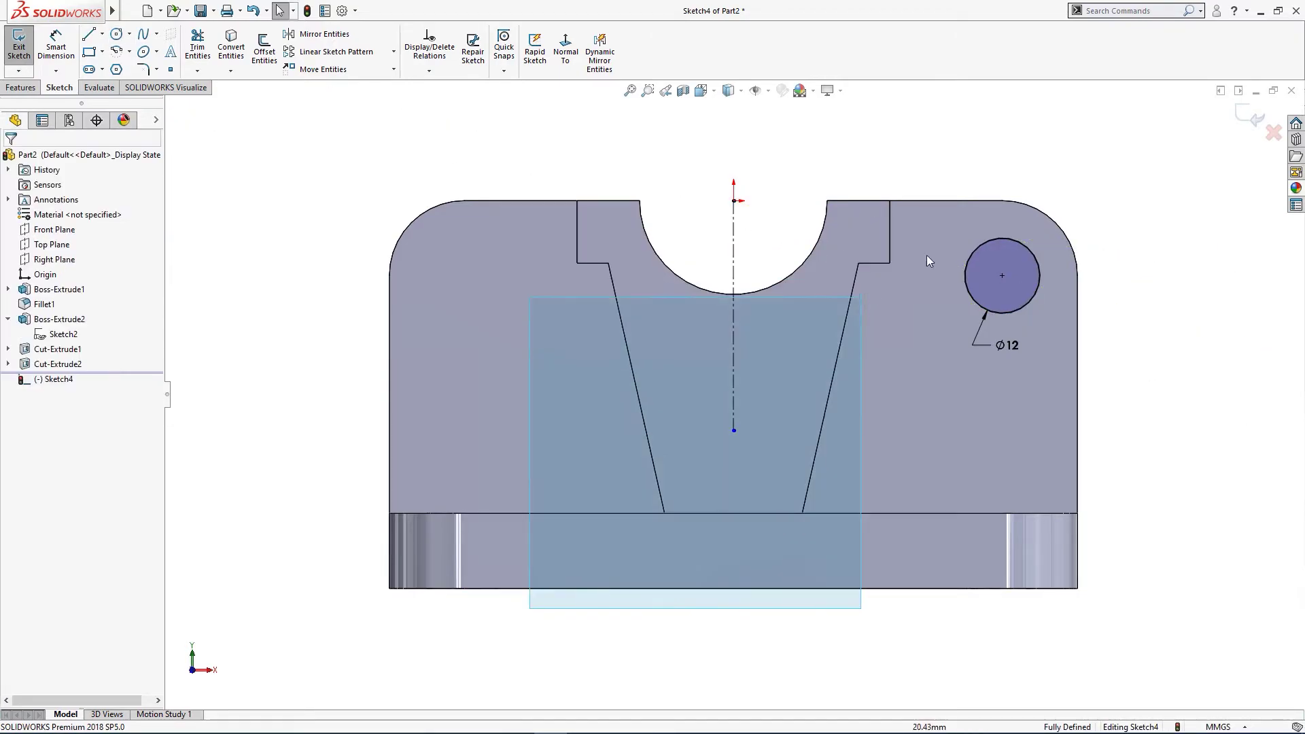
left_click(322, 34)
Extrude-cut the two wall hole circles Through All.
key("s")
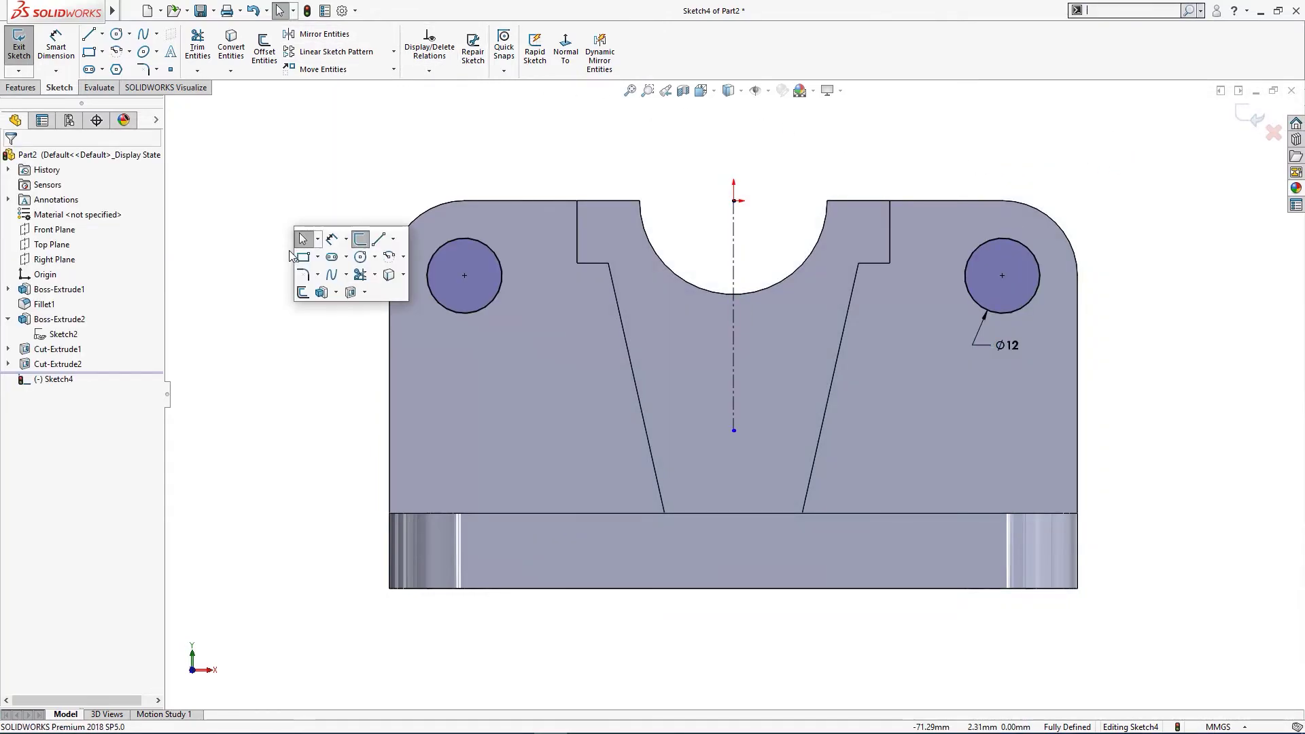
left_click(353, 291)
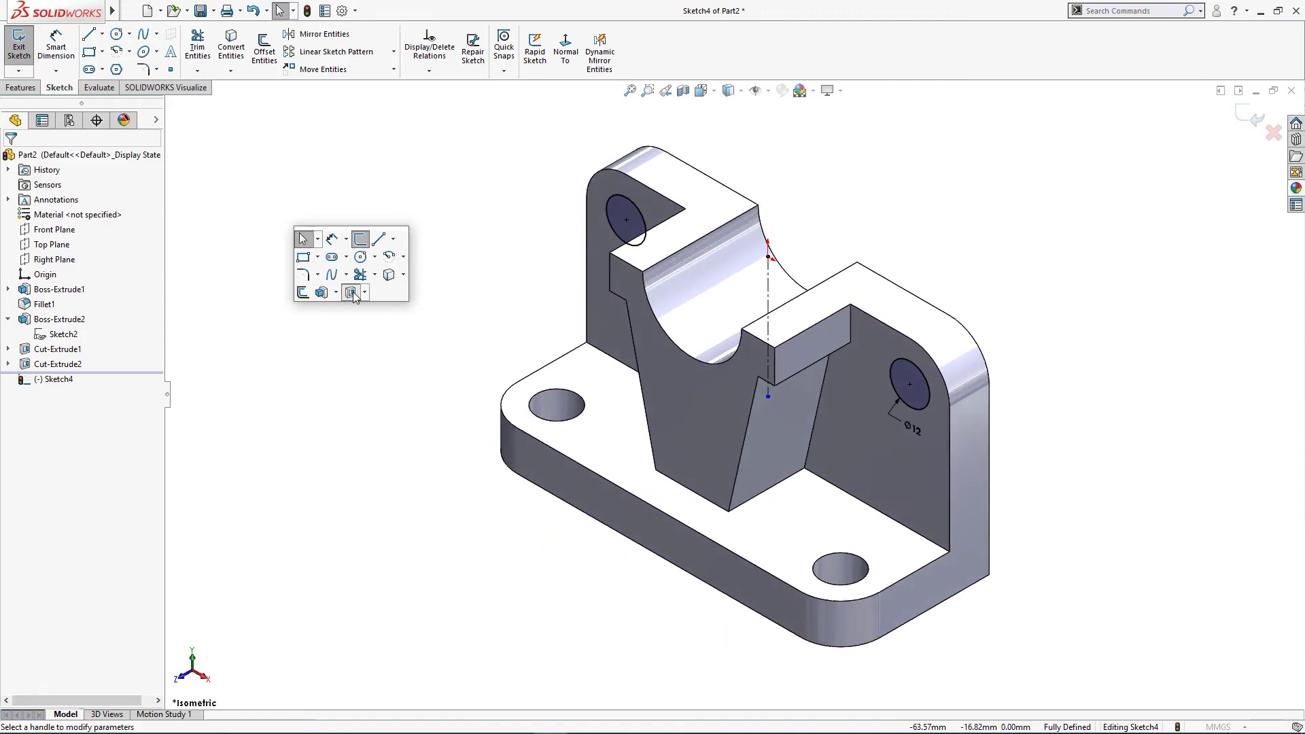
left_click(79, 240)
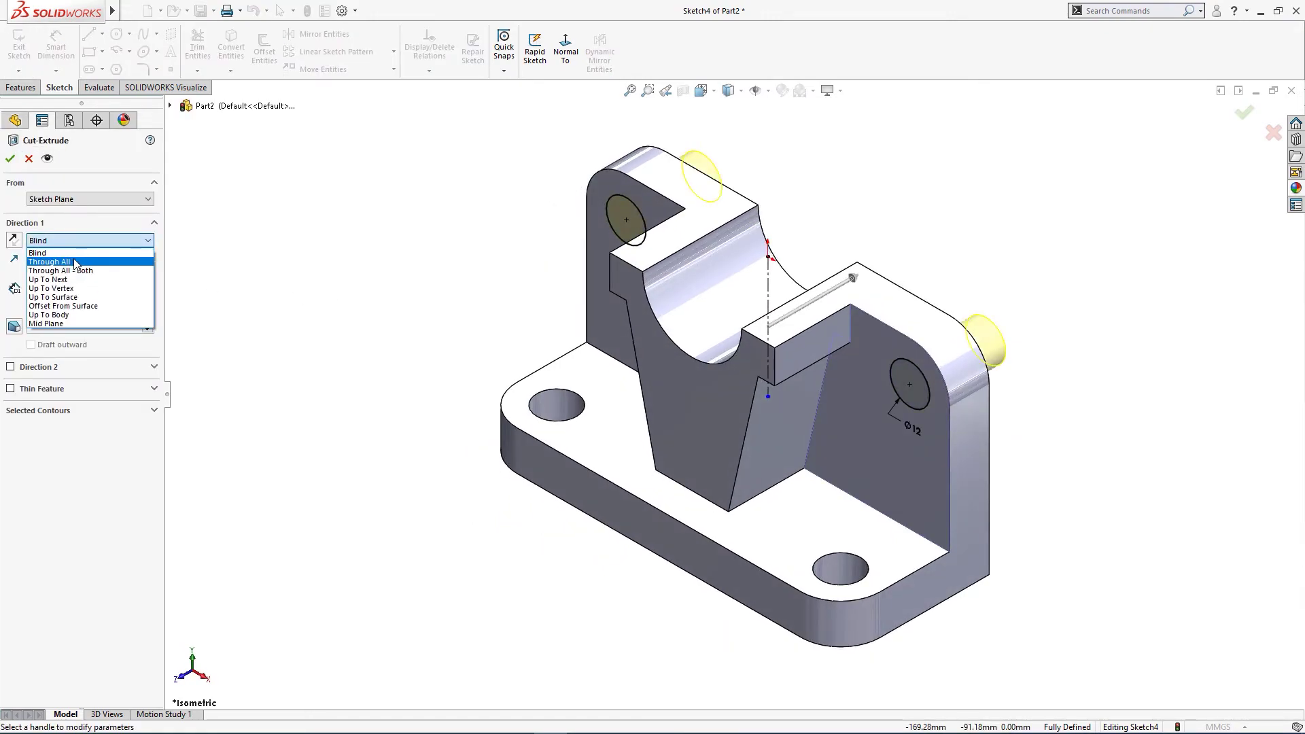
left_click(75, 257)
left_click(10, 160)
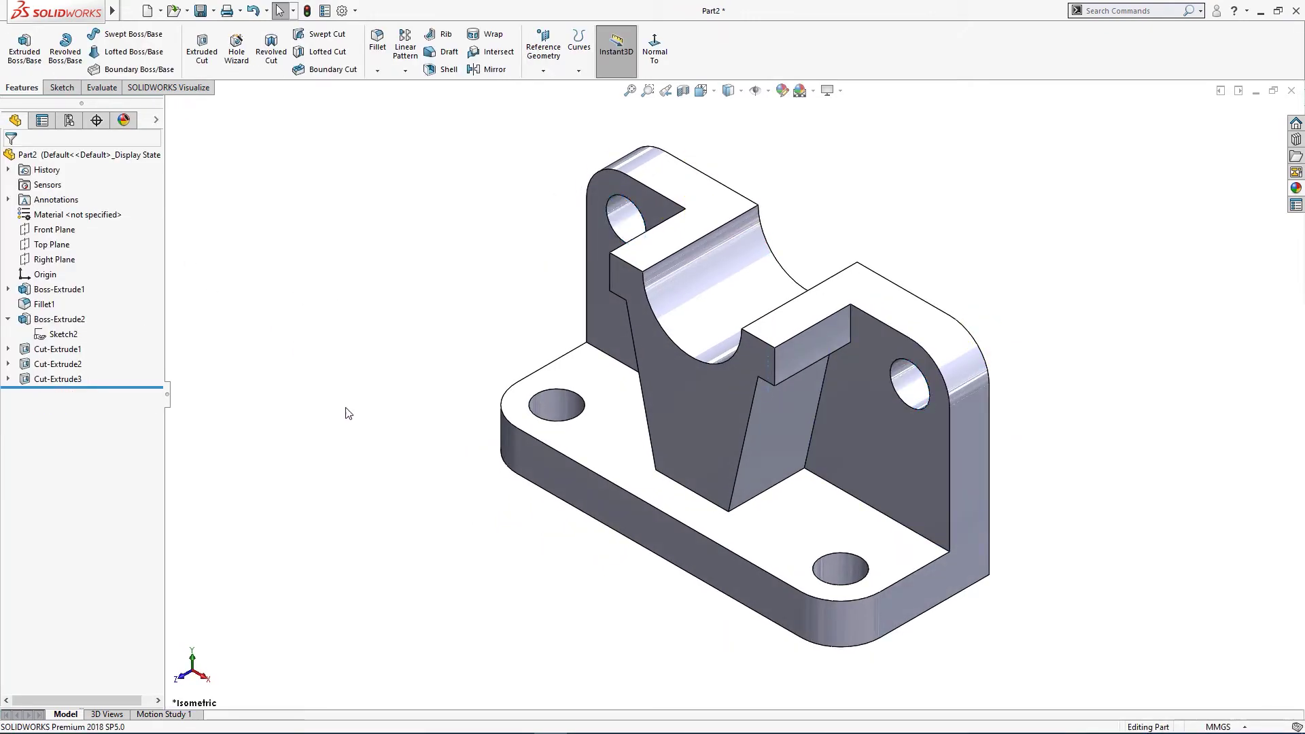
Sketch a corner rectangle along the bottom edge of the base face.
middle_click_drag(344, 411, 422, 437)
left_click(615, 520)
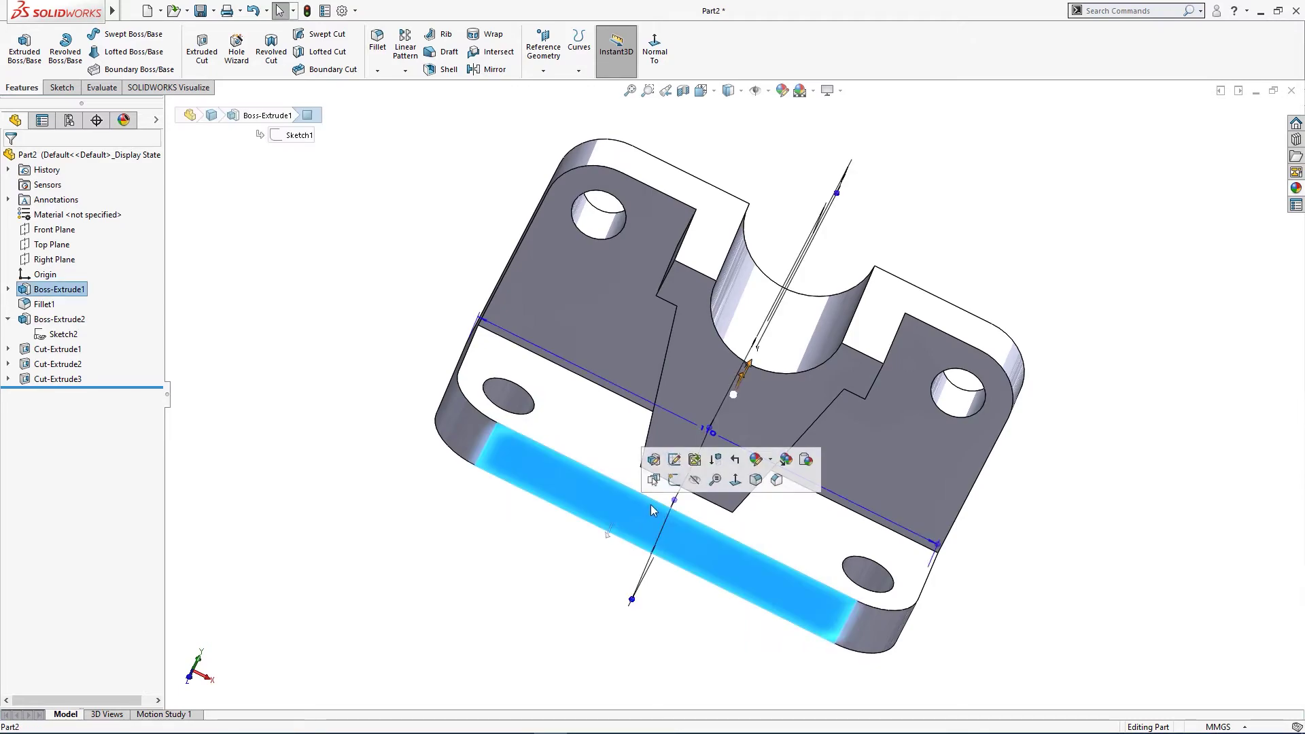
left_click(673, 477)
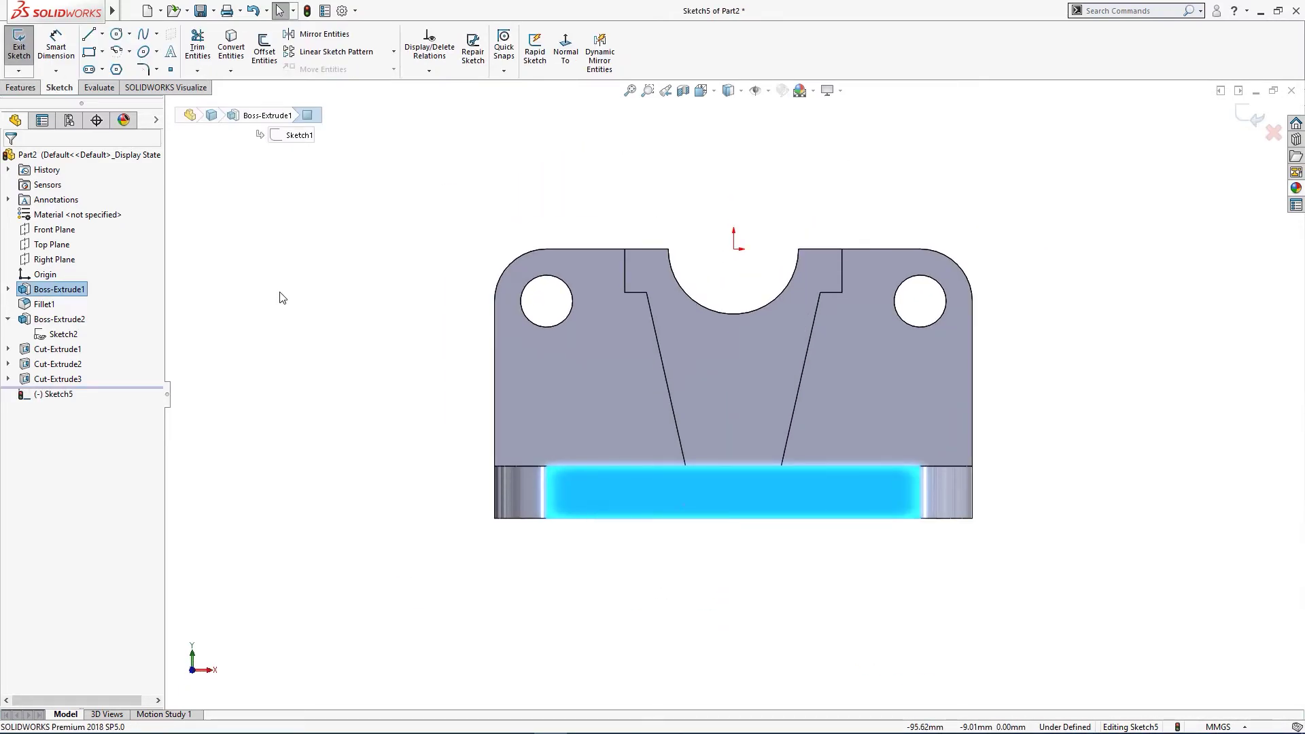
key("r")
left_click(23, 216)
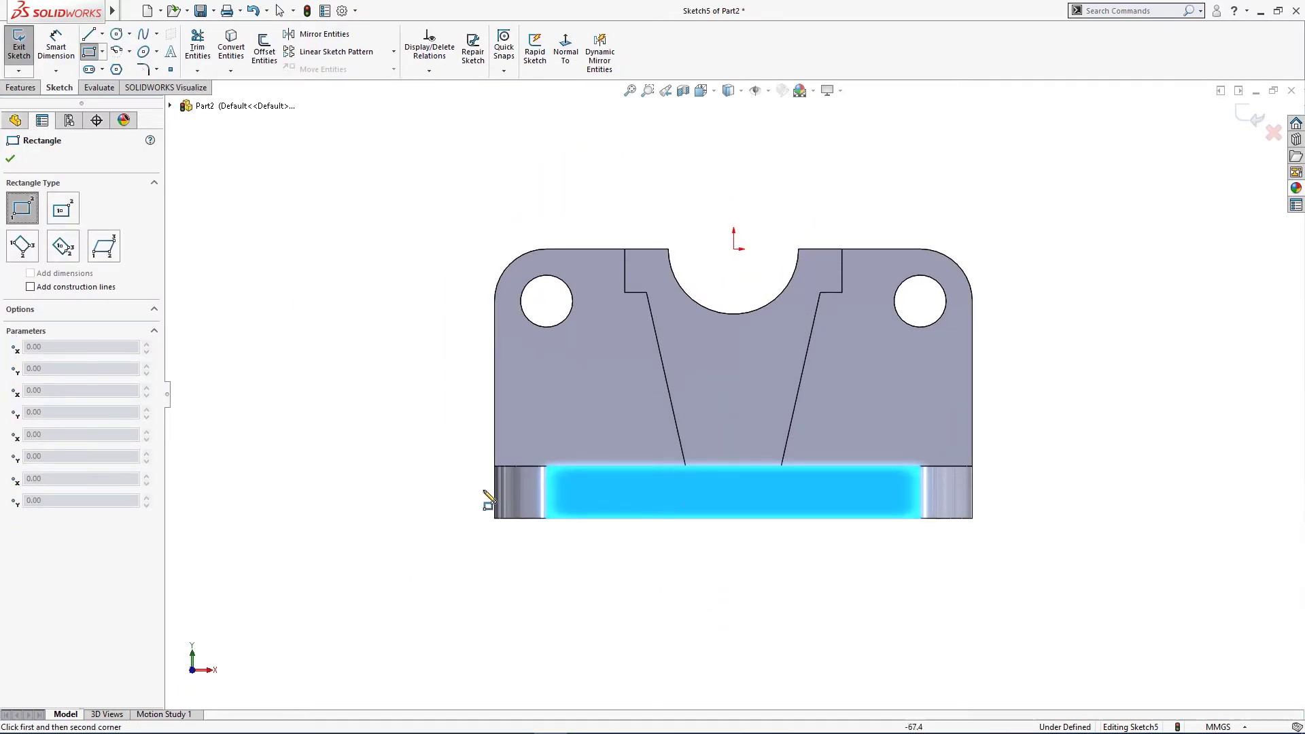
left_click(608, 518)
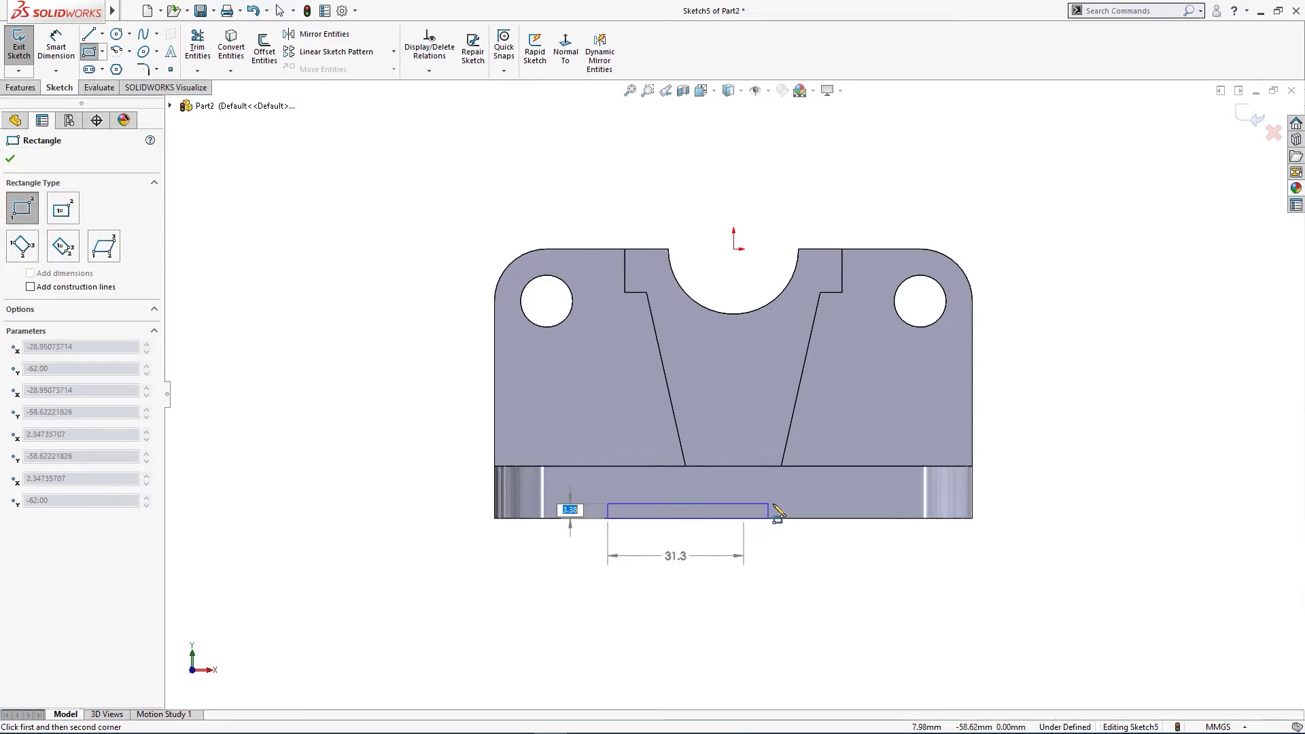
left_click(852, 500)
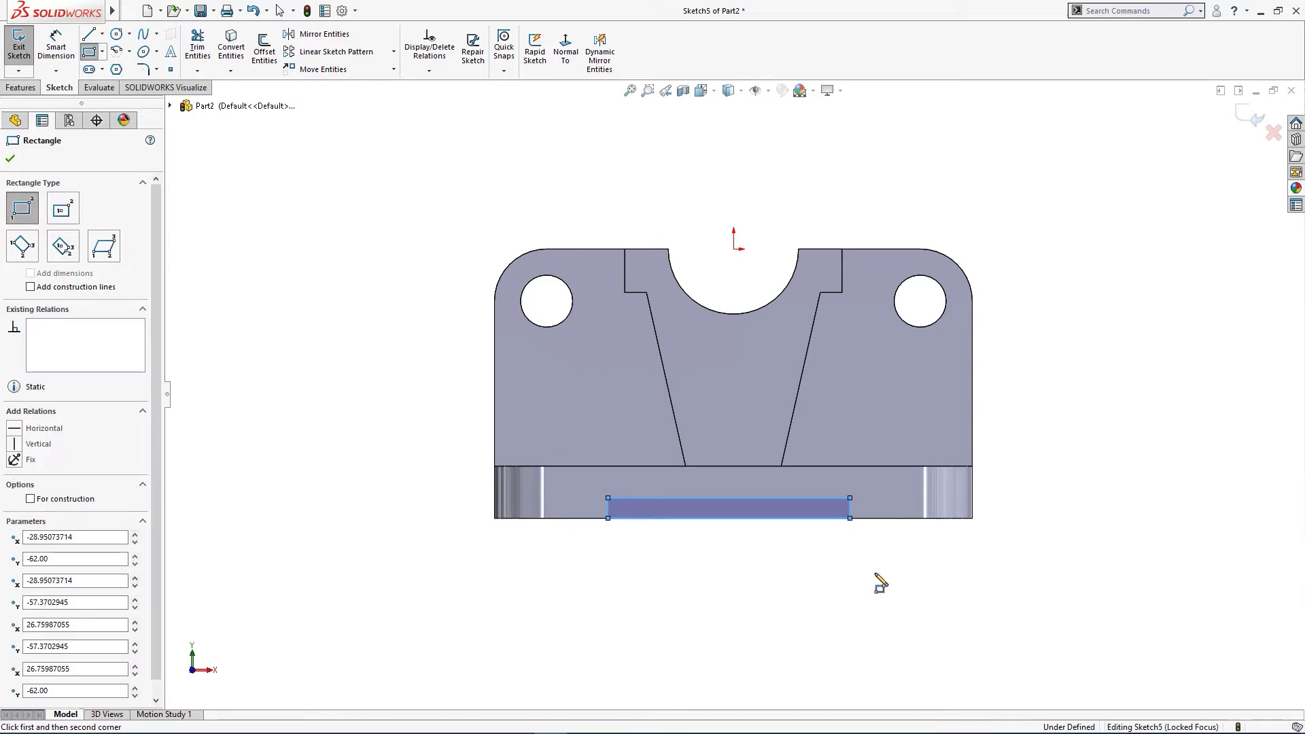
Add a vertical centreline from the origin and make the rectangle symmetric about it.
key("l")
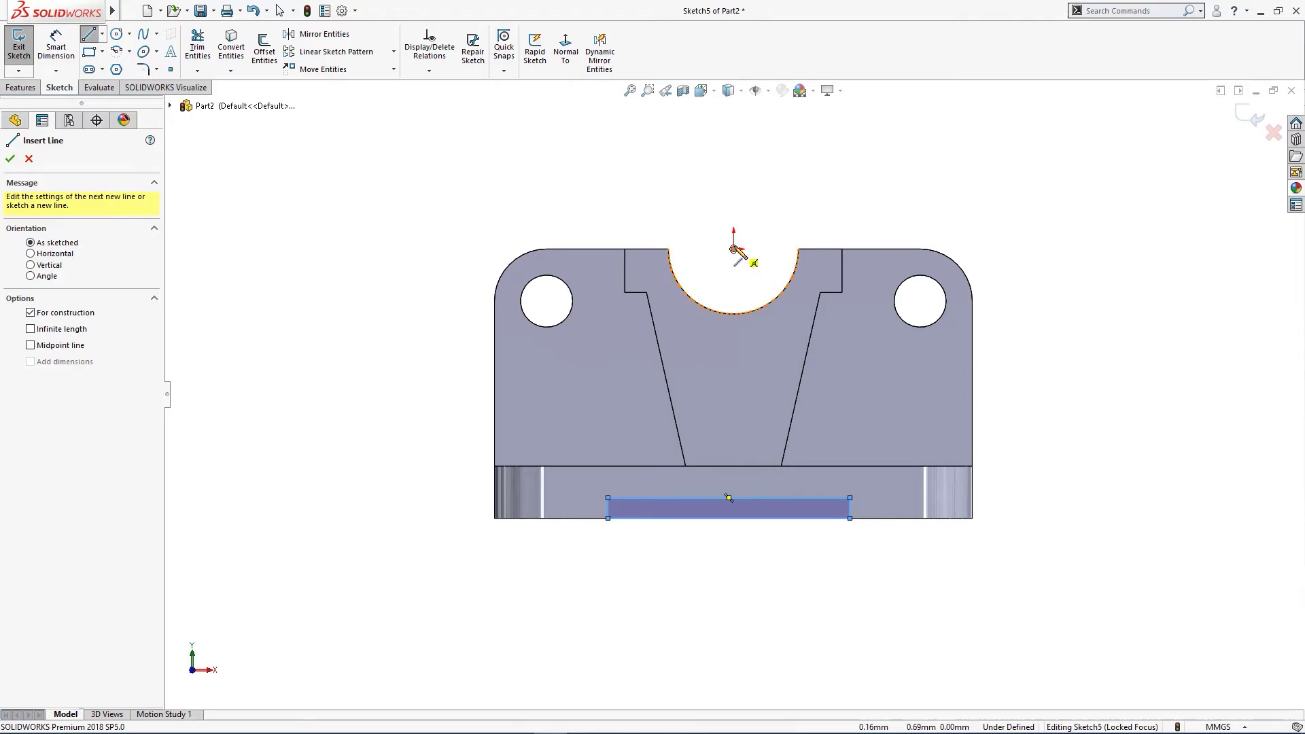
left_click(733, 249)
left_click(733, 553)
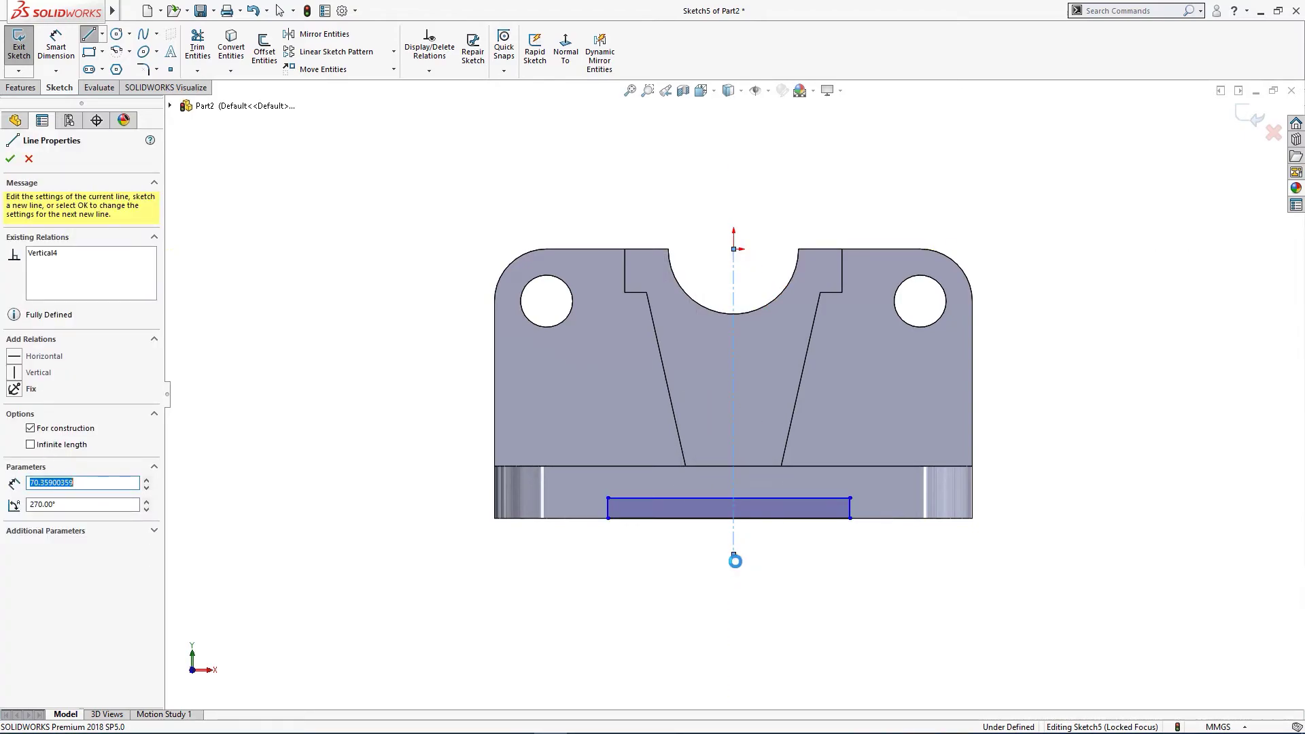
key("Escape")
scroll(745, 551, "up", 5)
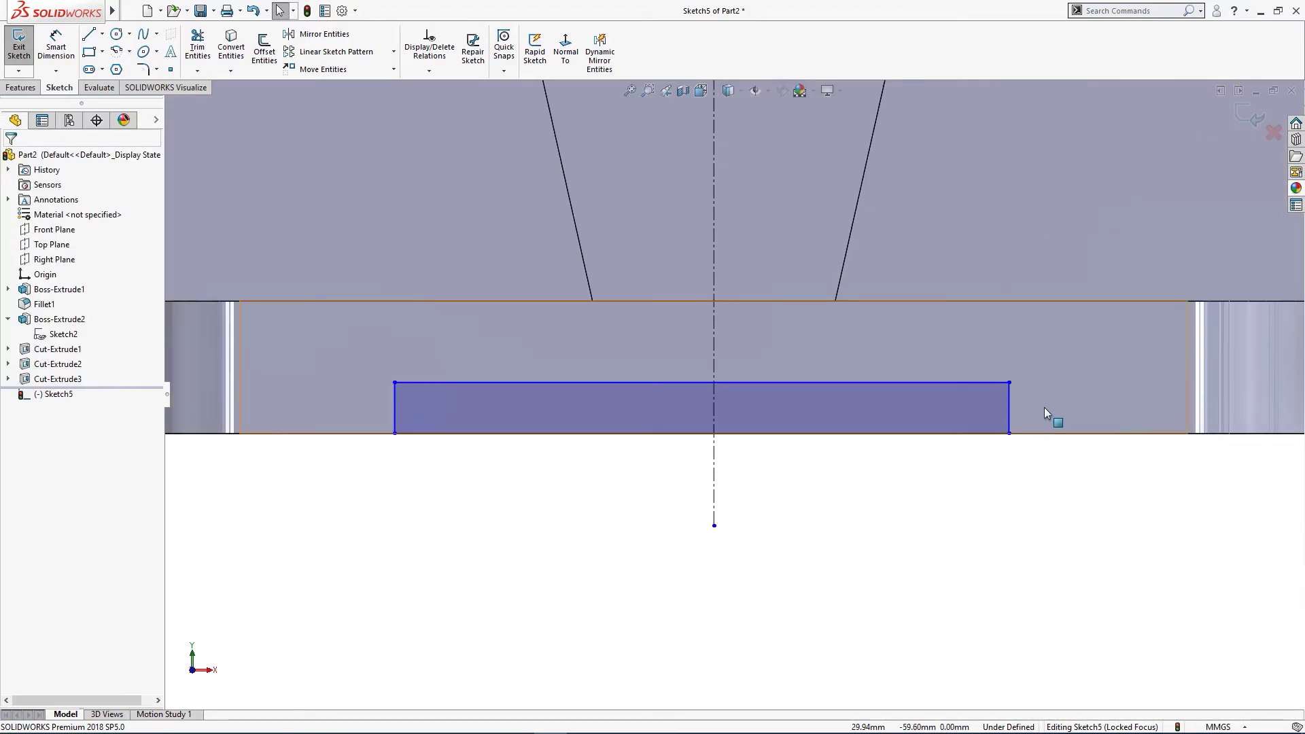
left_click_drag(1044, 407, 558, 398)
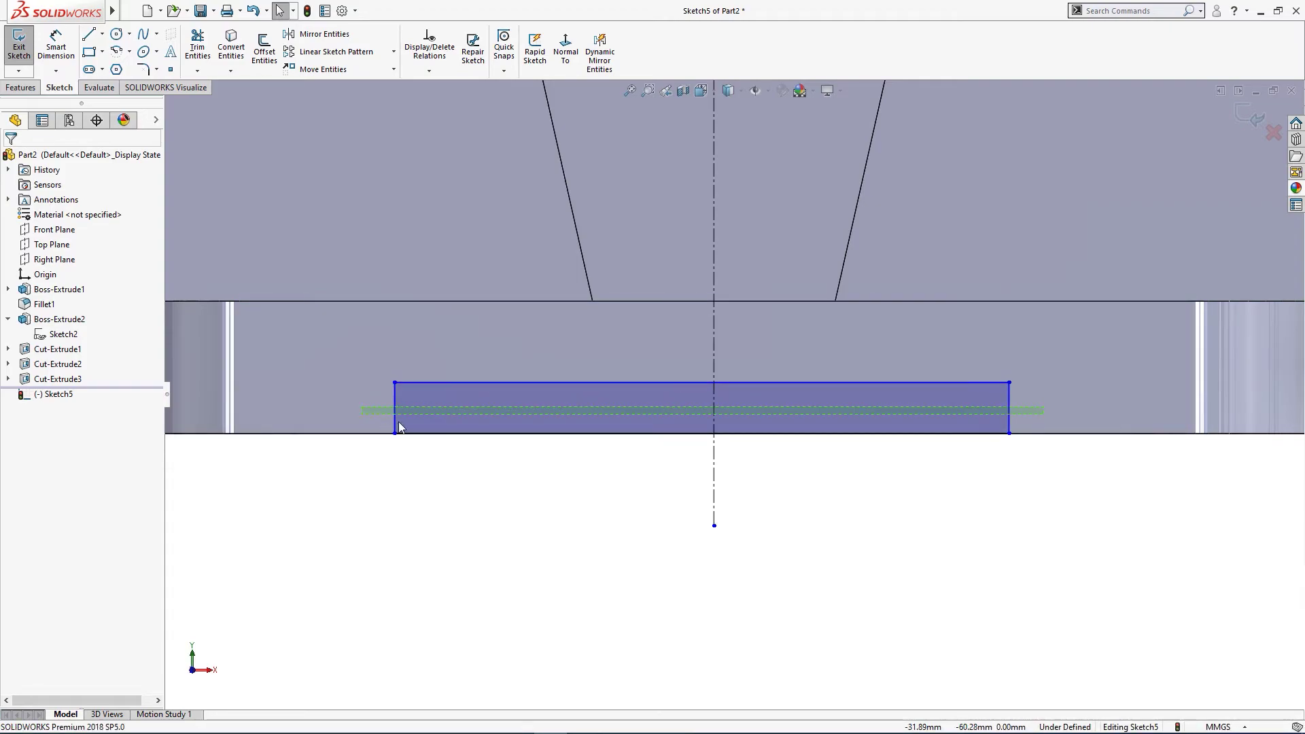
left_click_drag(363, 415, 362, 417)
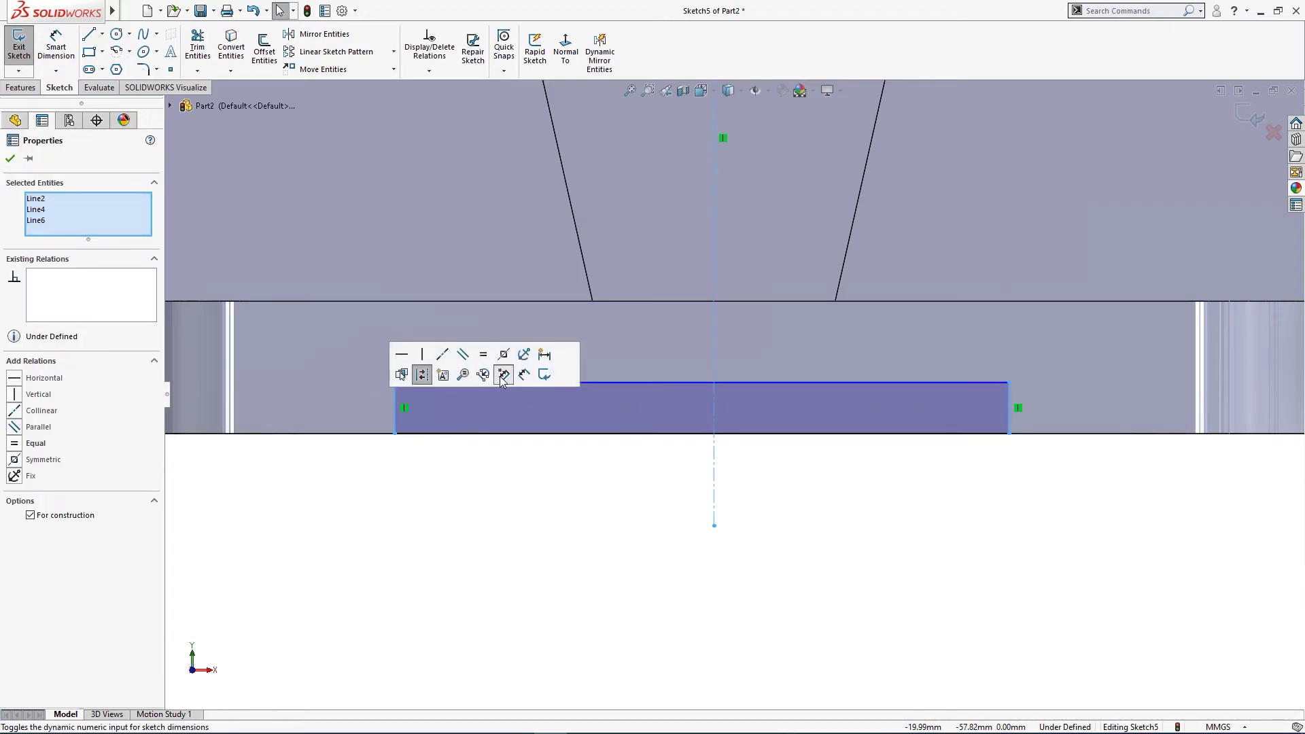
left_click(544, 480)
Dimension the slot rectangle 60 mm wide and 6 mm tall.
left_click(632, 434)
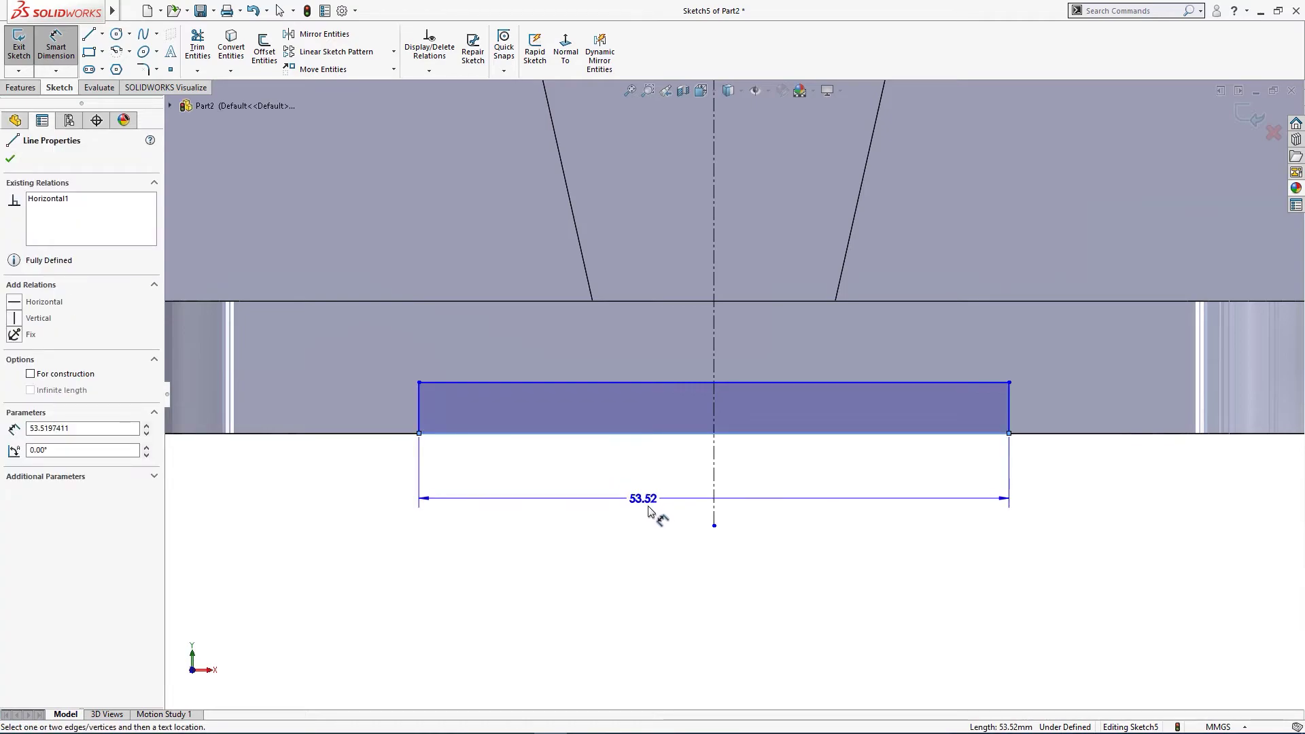
left_click(714, 551)
type("60")
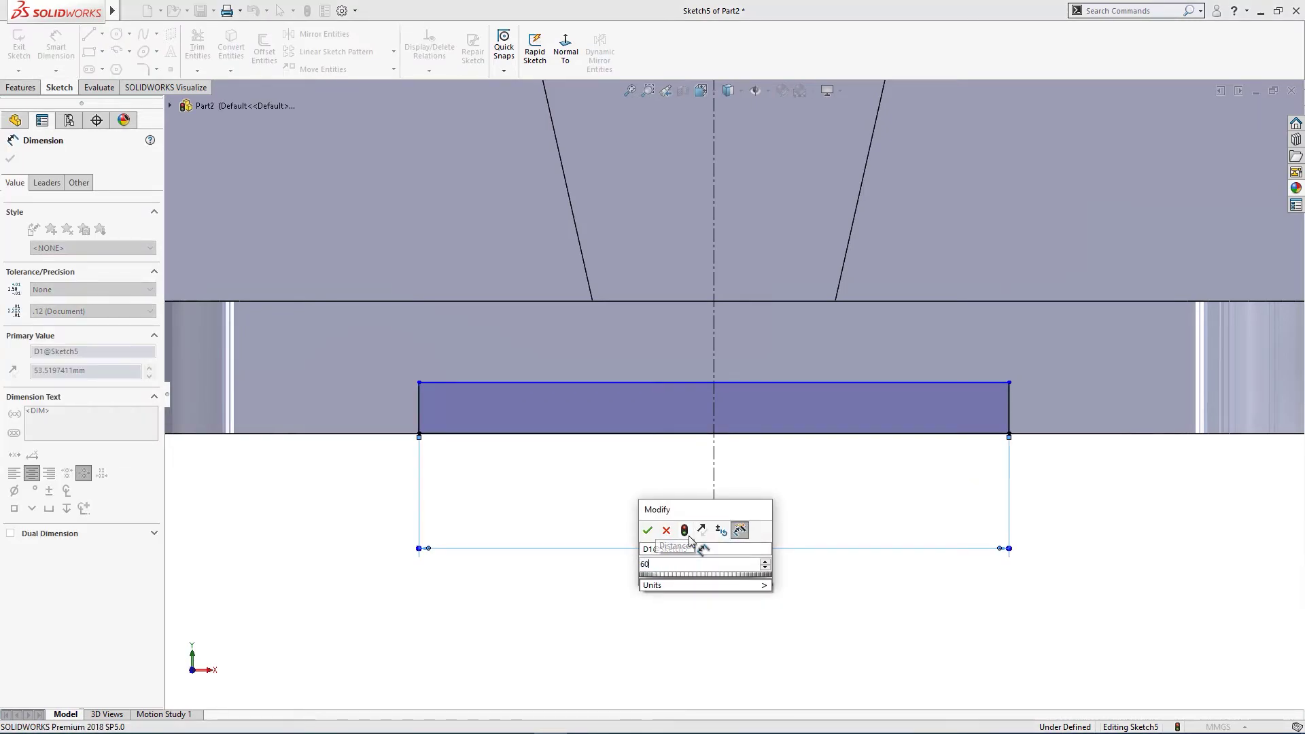
key("Return")
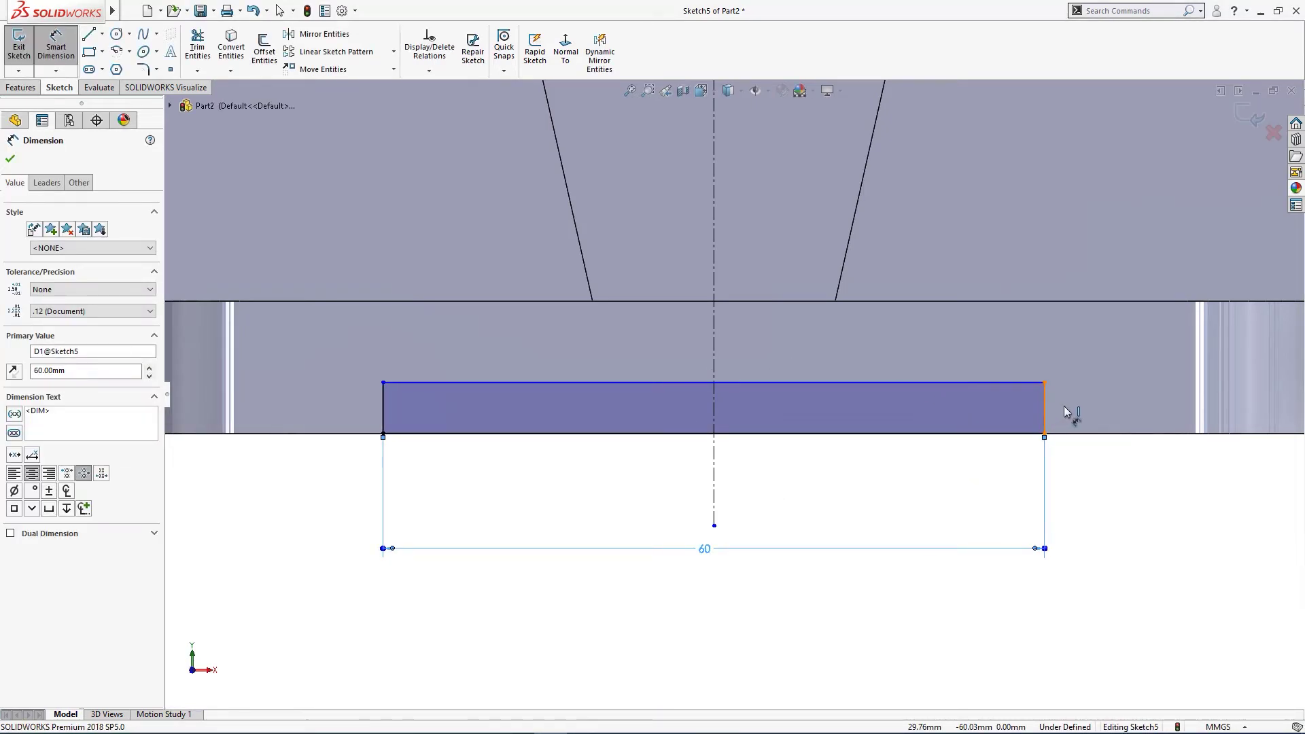
left_click(1066, 412)
left_click(1070, 408)
key("Return")
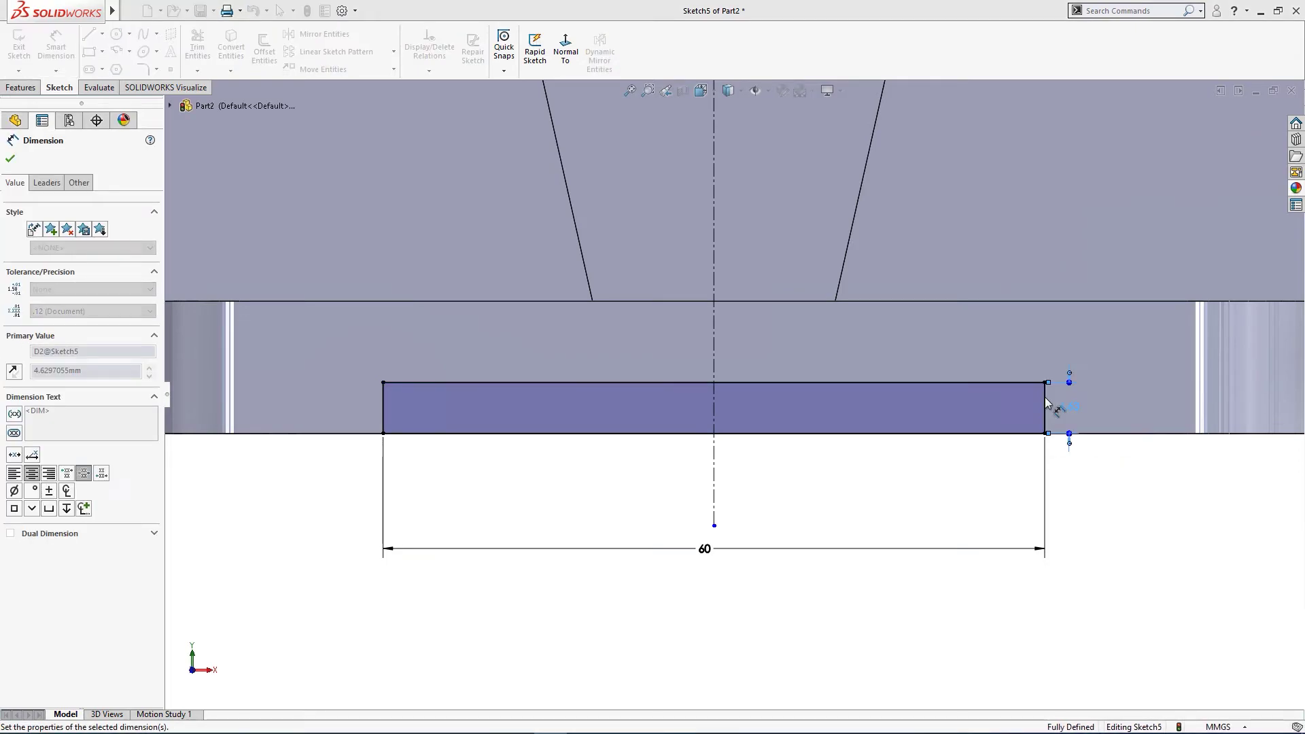
left_click(1070, 526)
key("f")
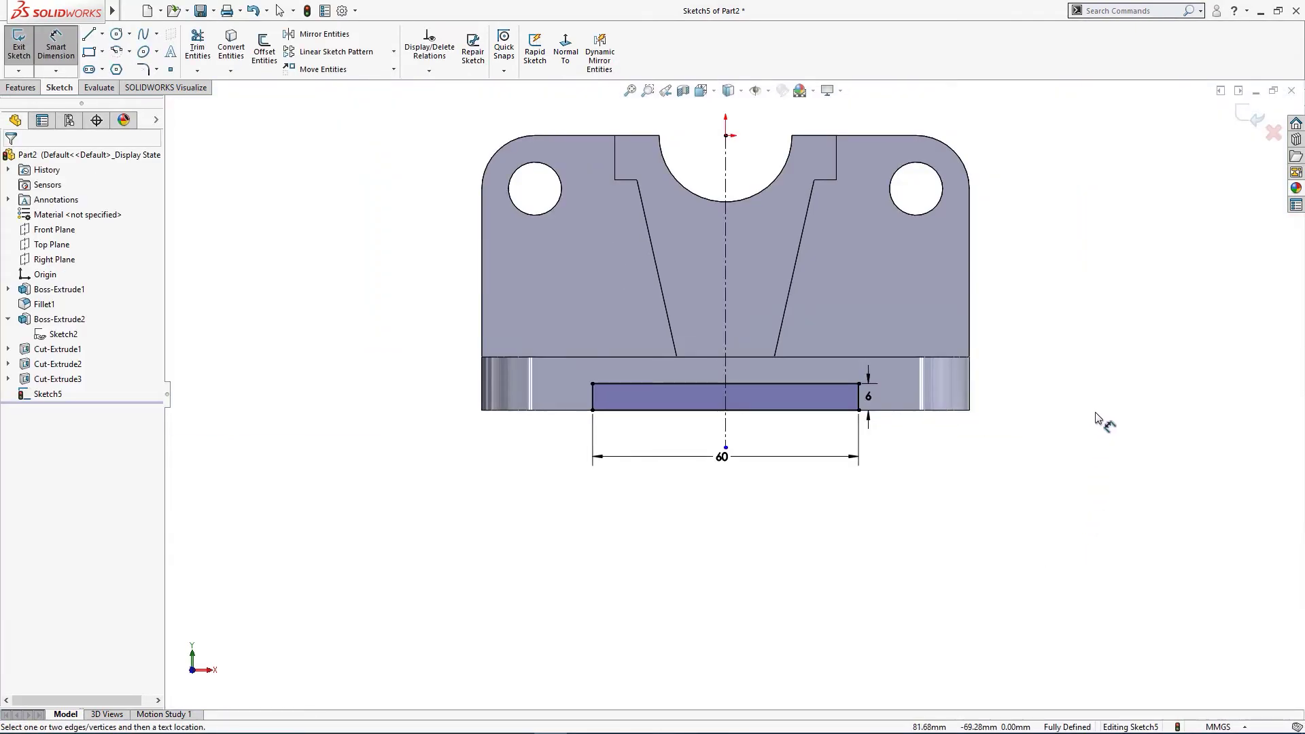
key("s")
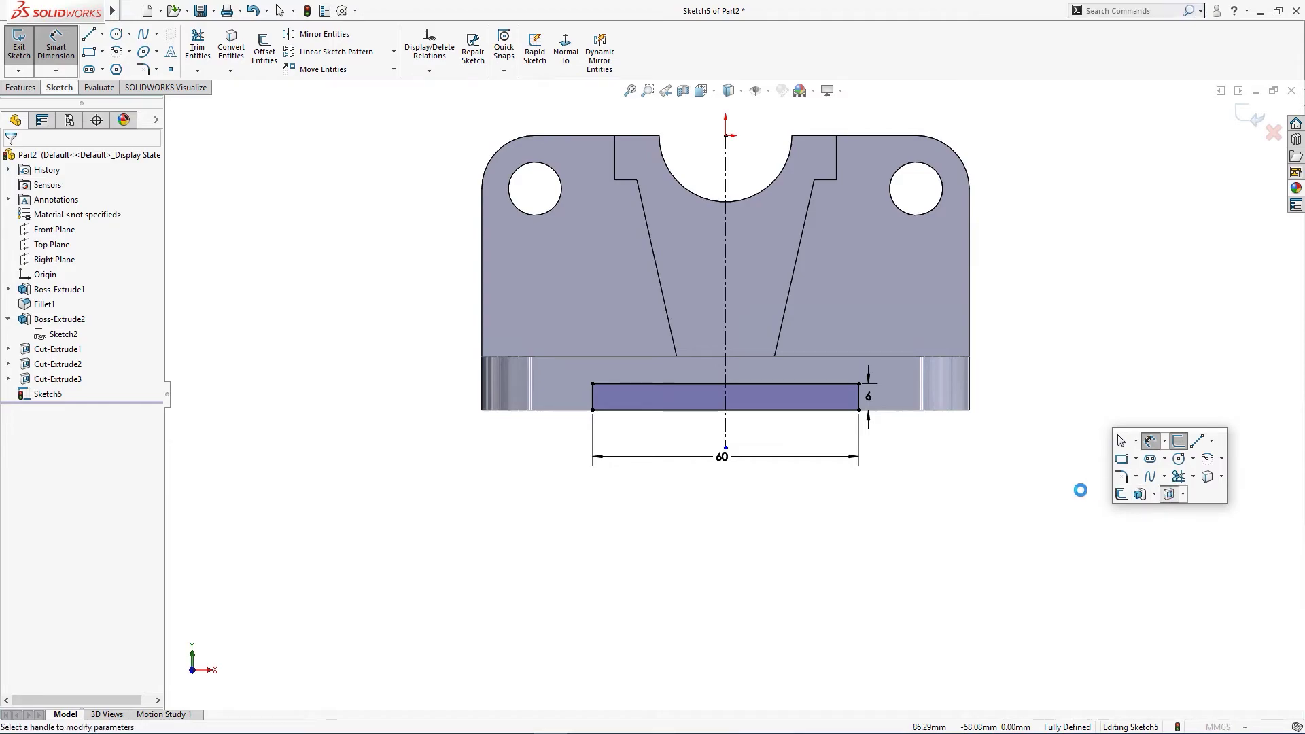
Cut the 60 × 6 slot rectangle Through All and return to isometric view.
left_click(116, 248)
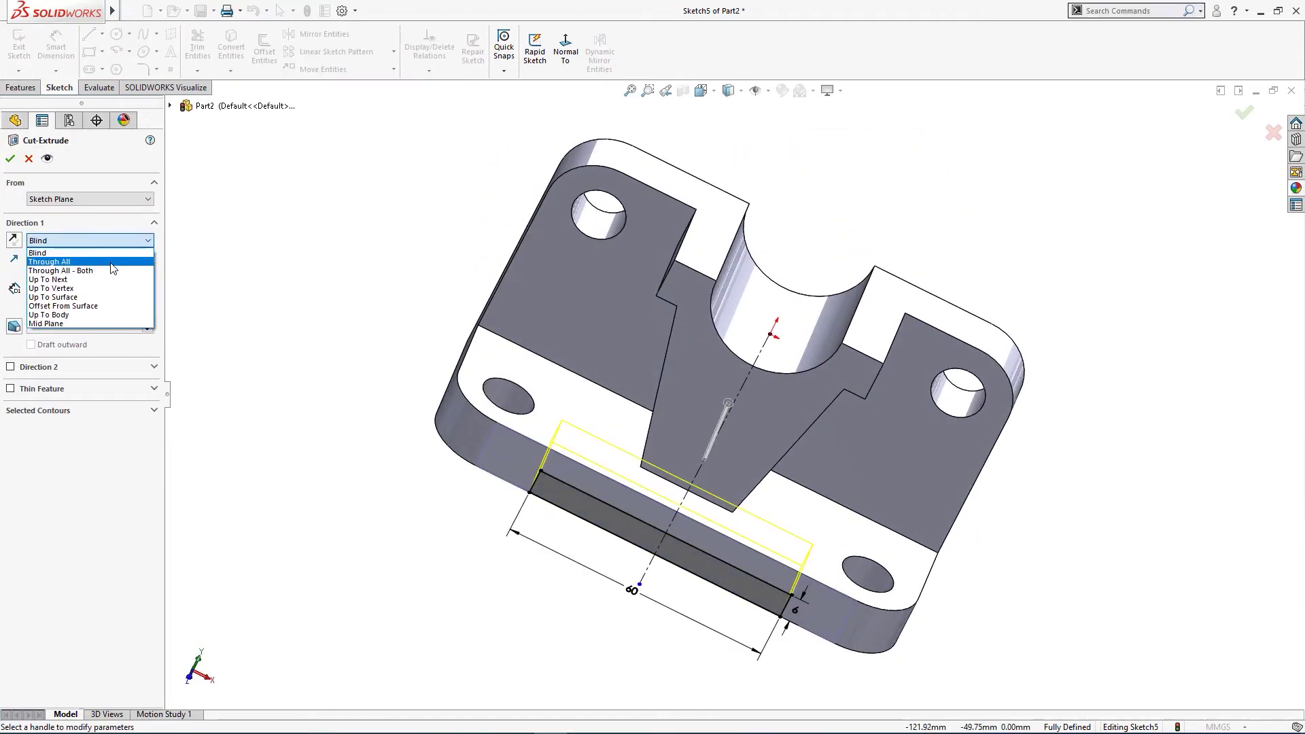
left_click(62, 259)
mouse_move(213, 311)
middle_mouse_down()
mouse_move(336, 388)
mouse_move(465, 404)
mouse_move(326, 399)
middle_mouse_up()
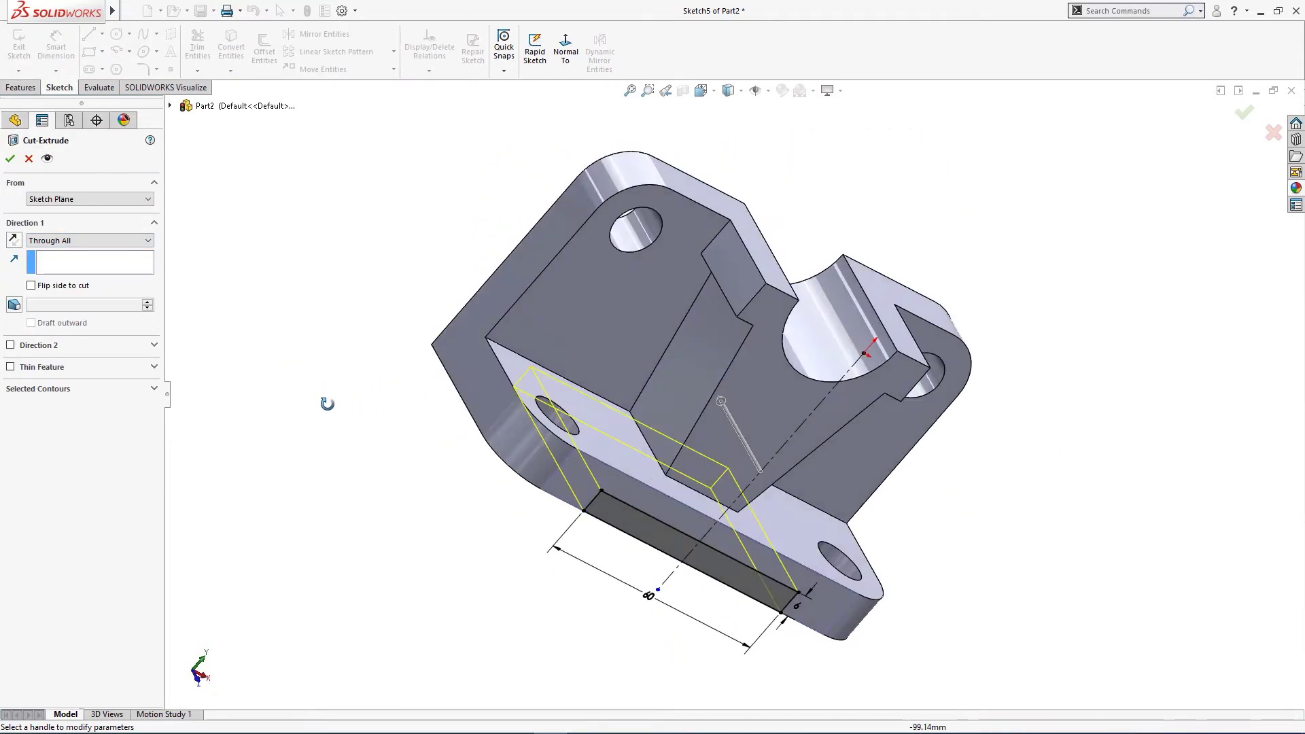
left_click(10, 159)
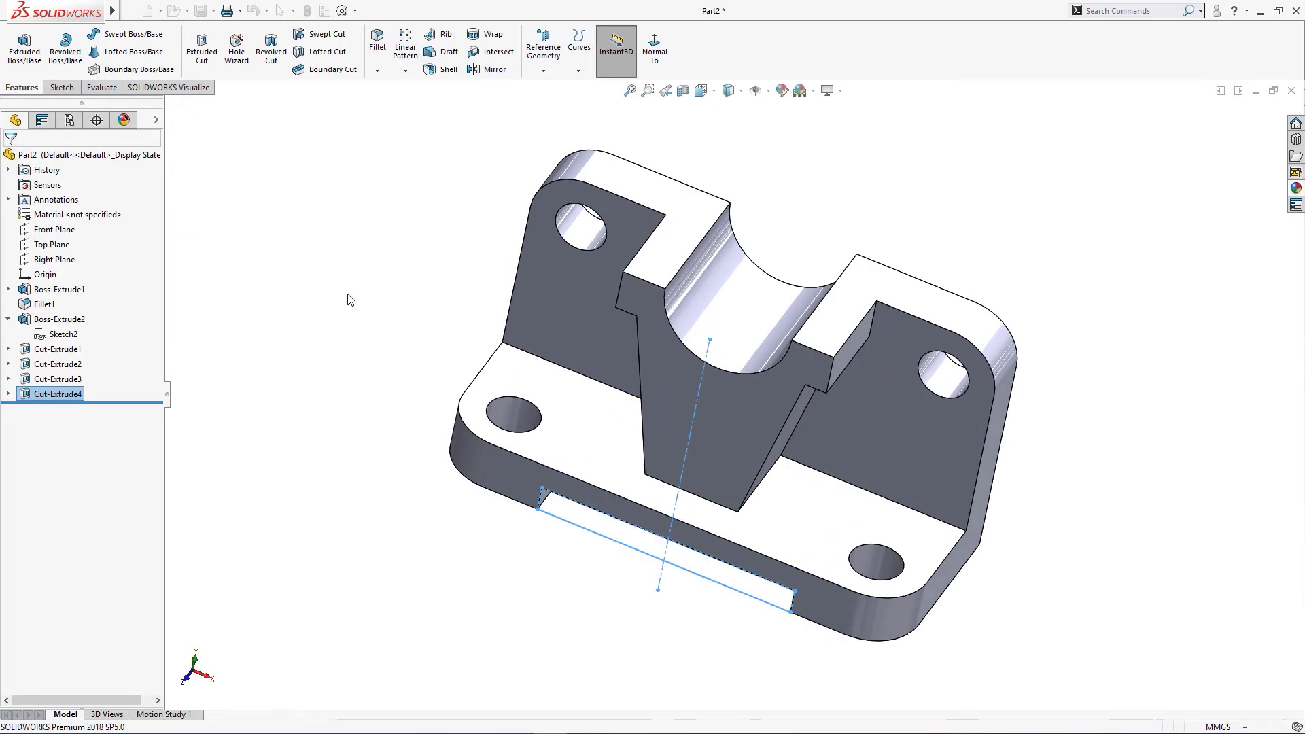
middle_click_drag(373, 315, 379, 316)
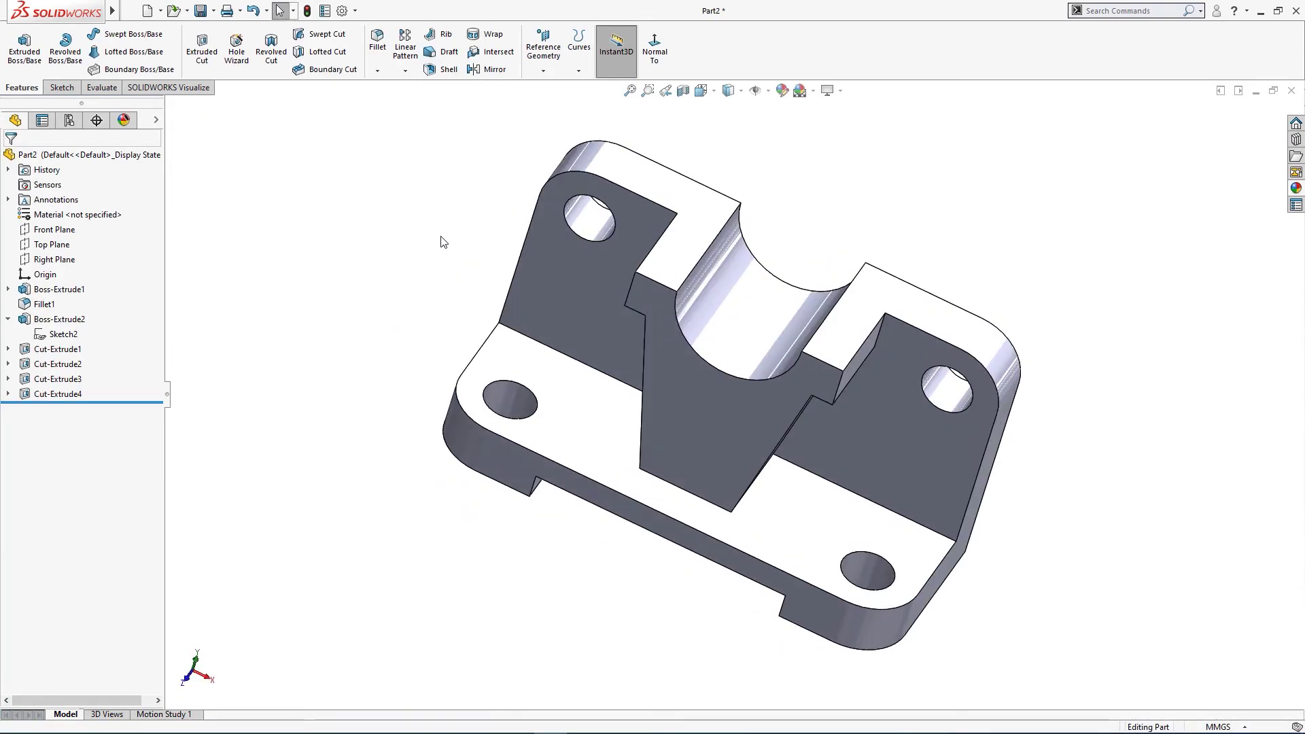
key("ctrl+7")
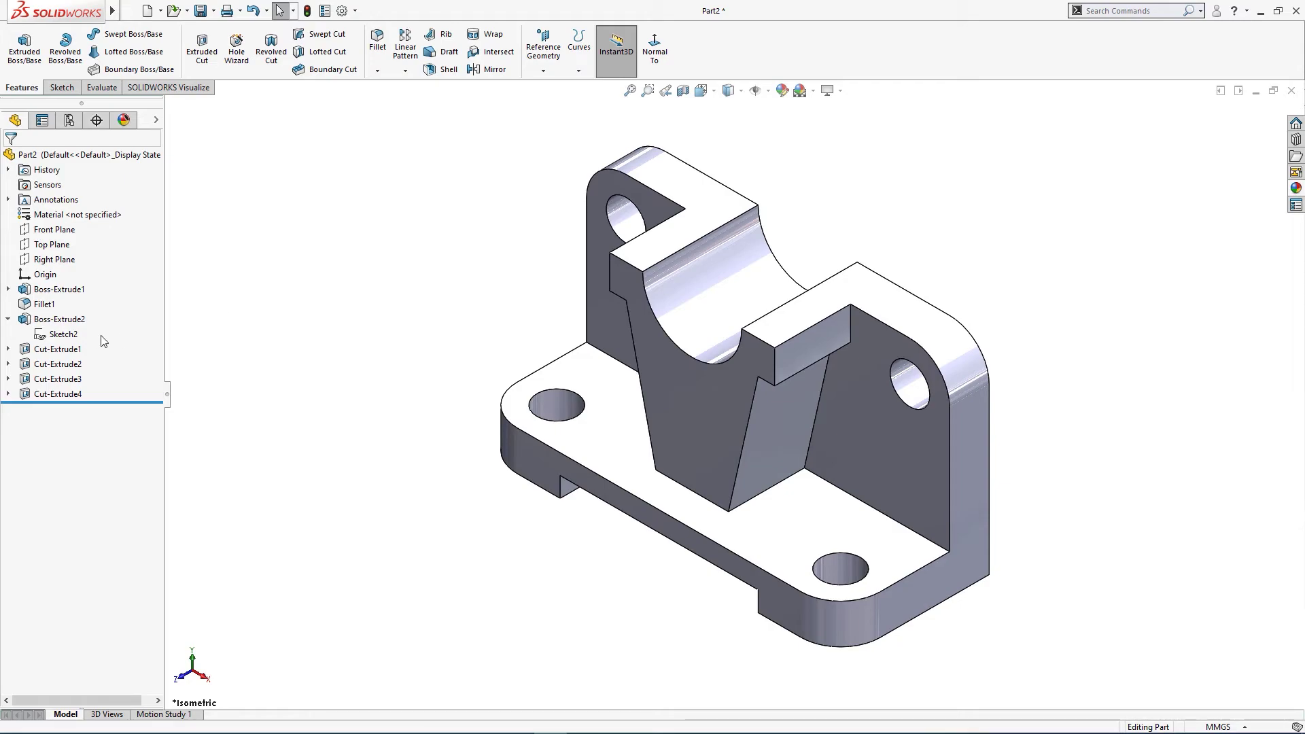
left_click(9, 320)
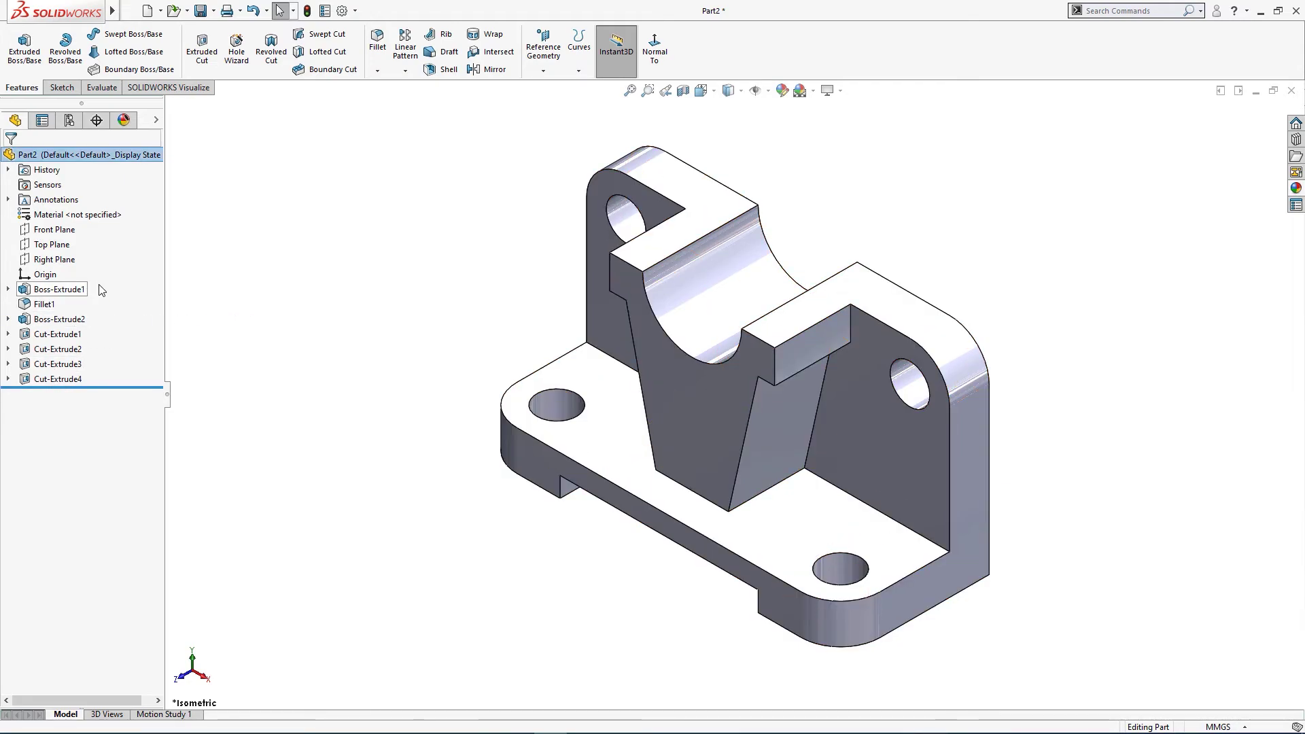
Add an orange colour appearance to the whole bracket from the DisplayManager.
left_click(124, 120)
right_click(90, 343)
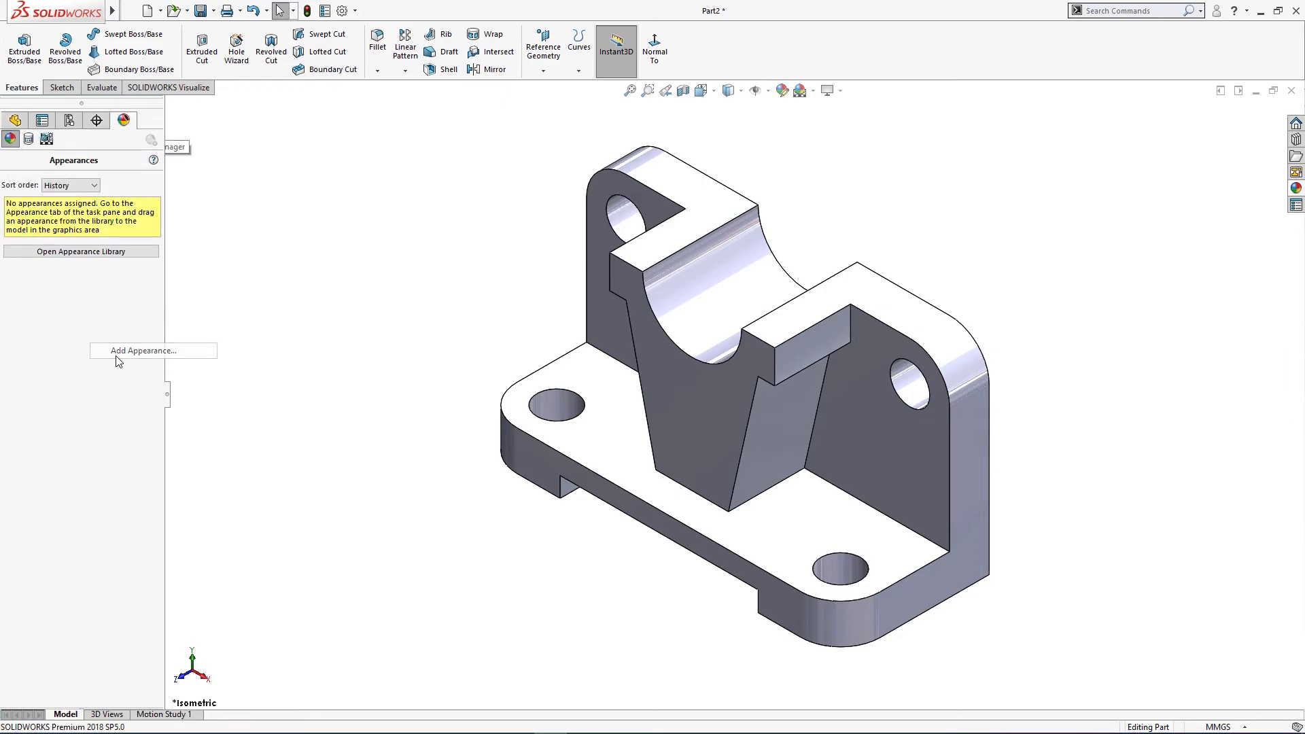
left_click(117, 353)
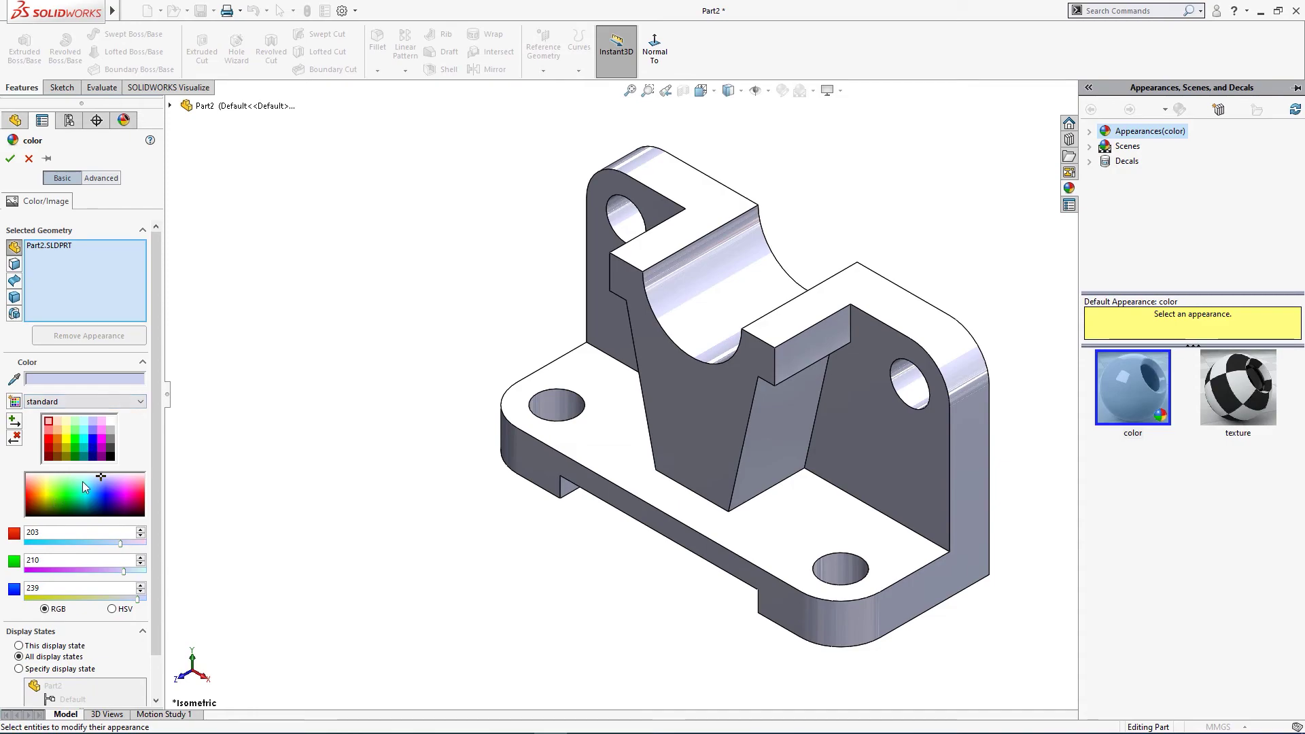
left_click_drag(84, 488, 36, 495)
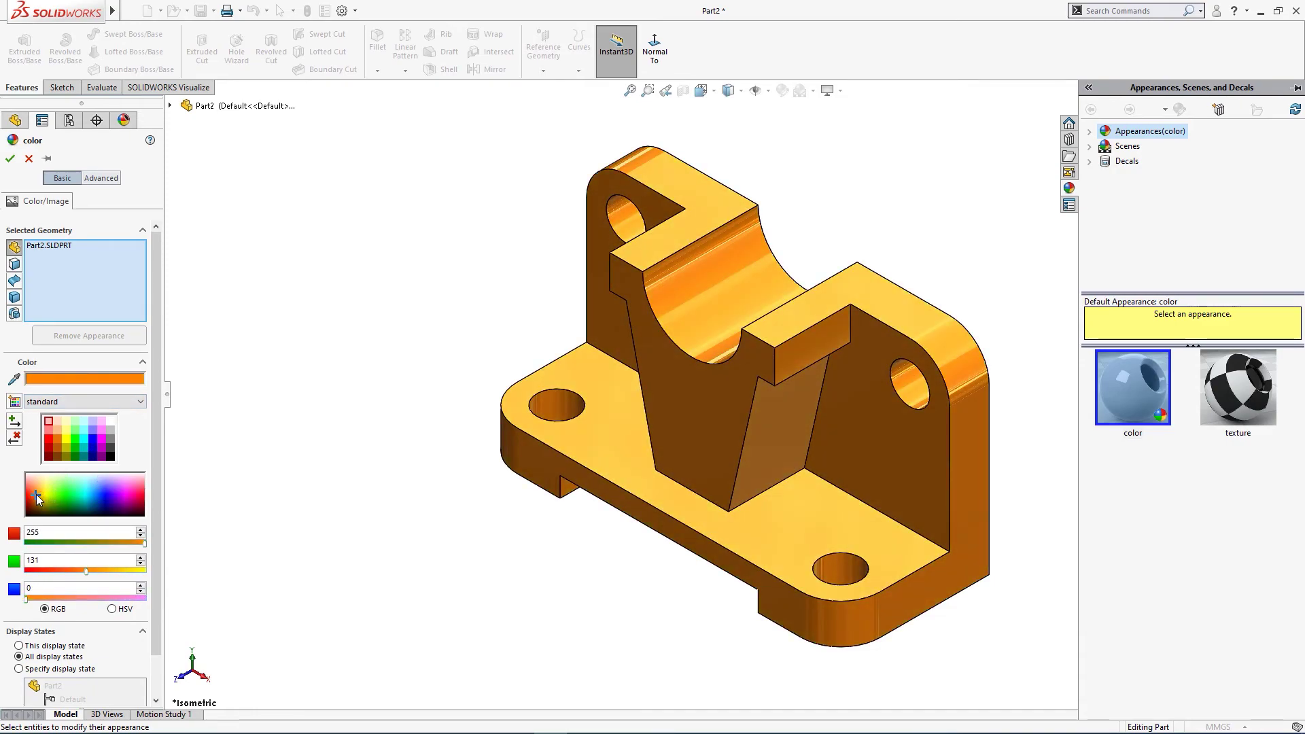
mouse_move(285, 456)
middle_mouse_down()
mouse_move(428, 445)
mouse_move(309, 461)
middle_mouse_up()
key("ctrl+7")
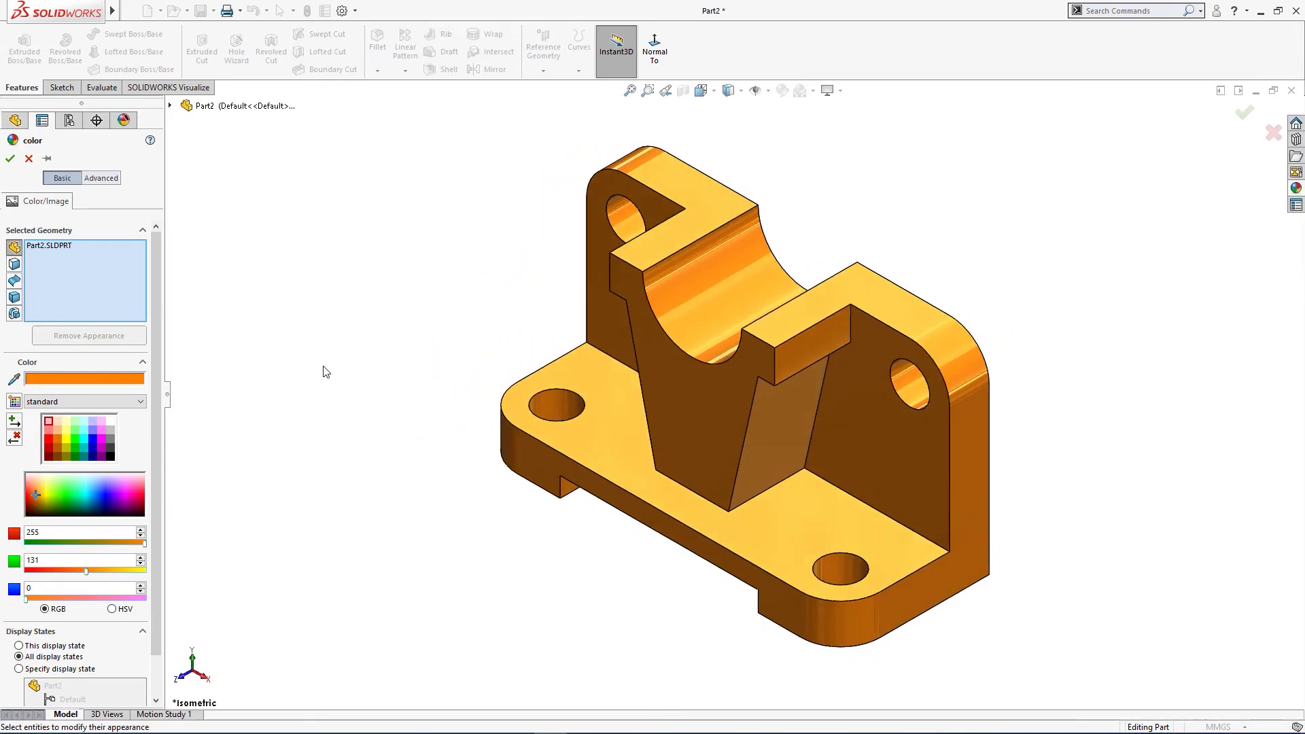
Accept the orange colour, return to the FeatureManager tree, and view the bracket isometrically.
left_click(11, 159)
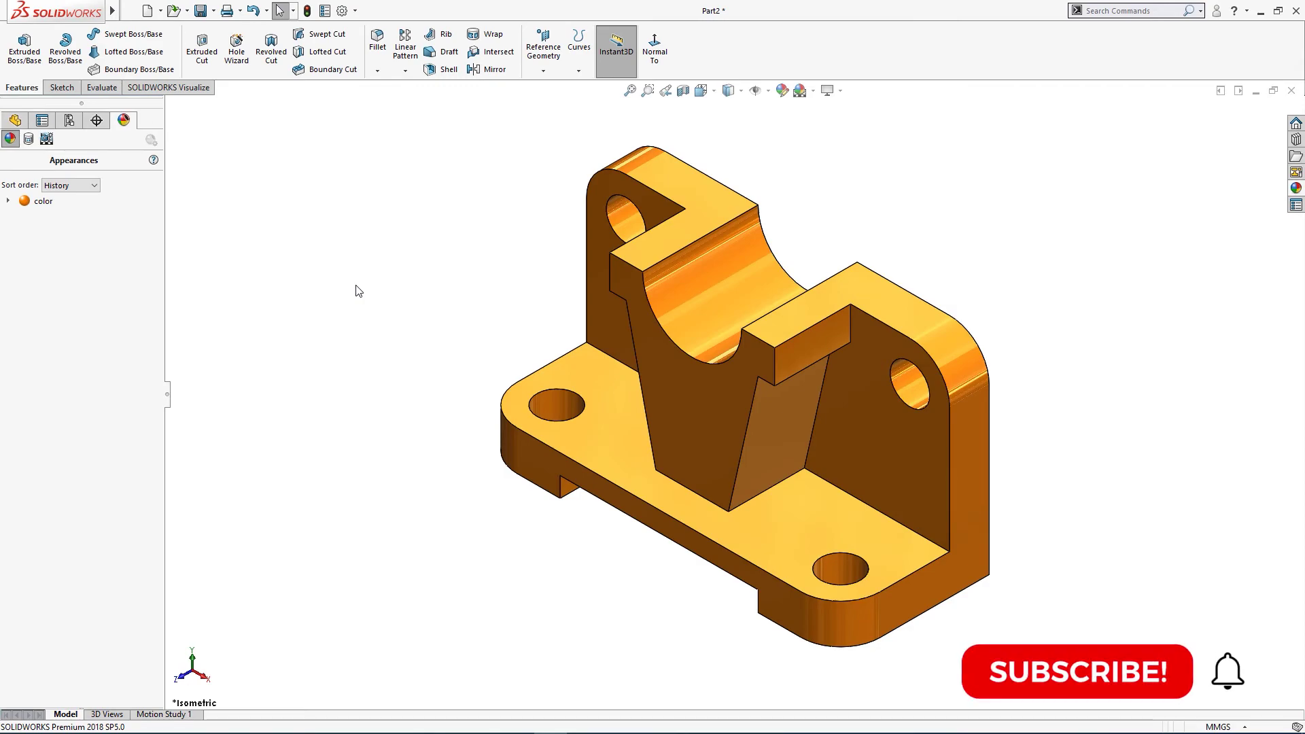
left_click(17, 121)
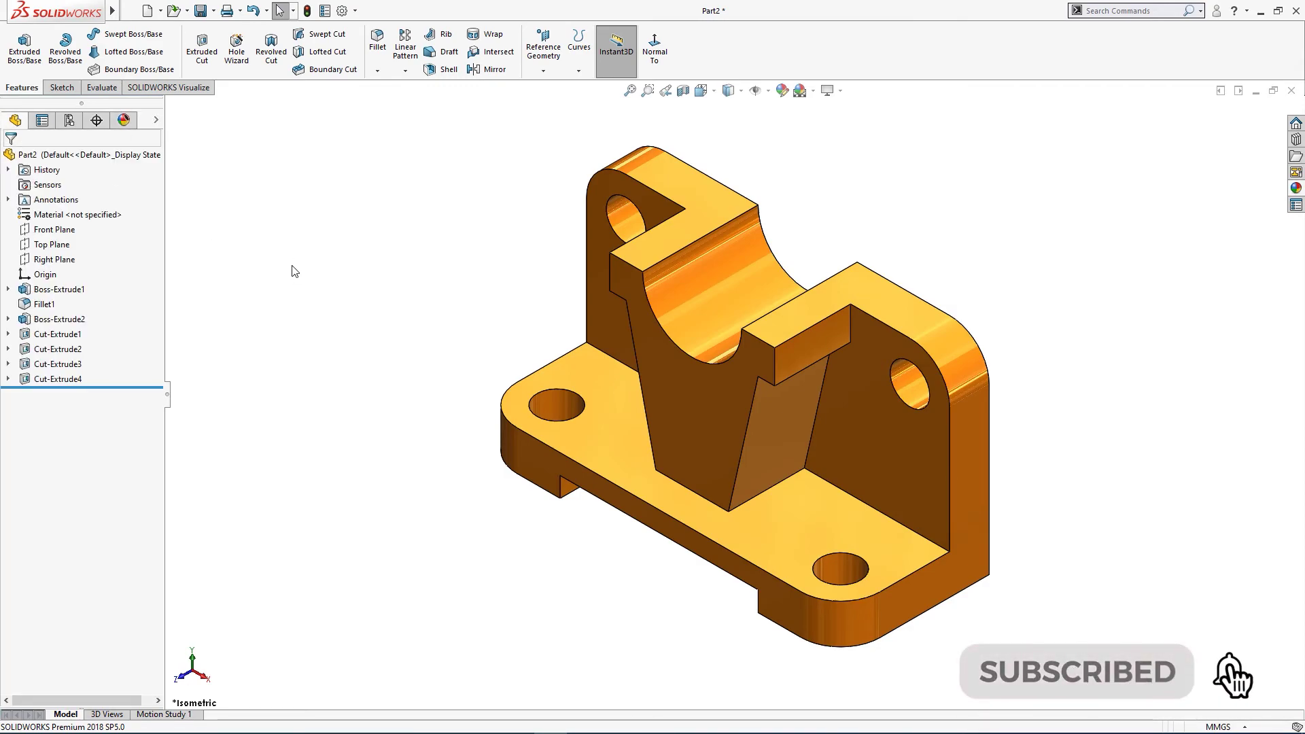
middle_click_drag(418, 309, 428, 341)
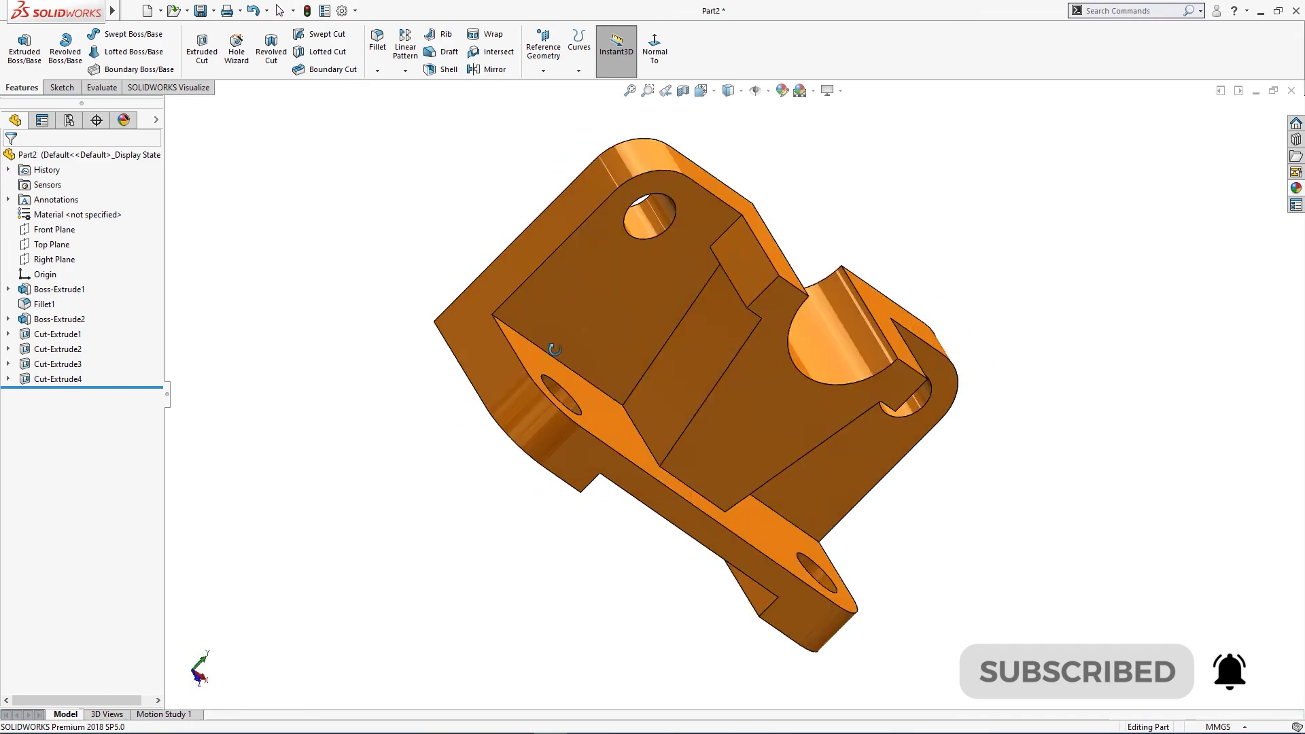
key("ctrl+7")
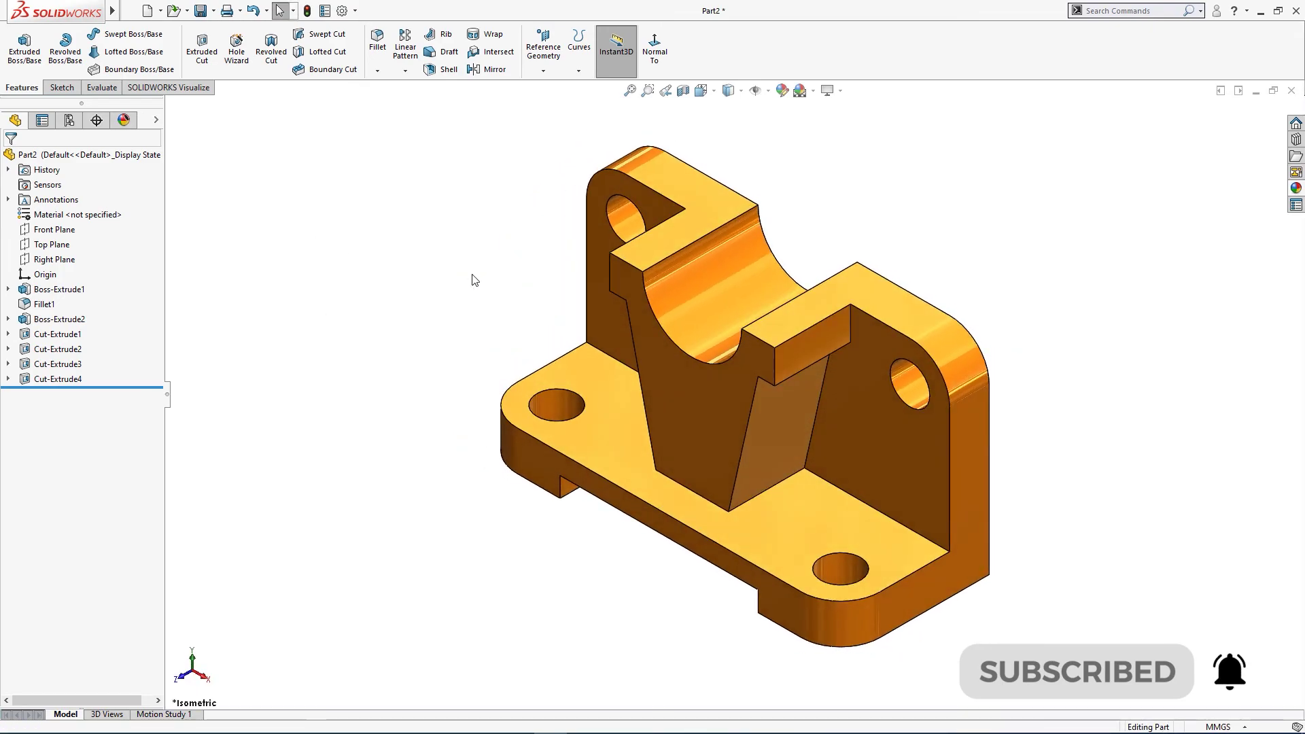